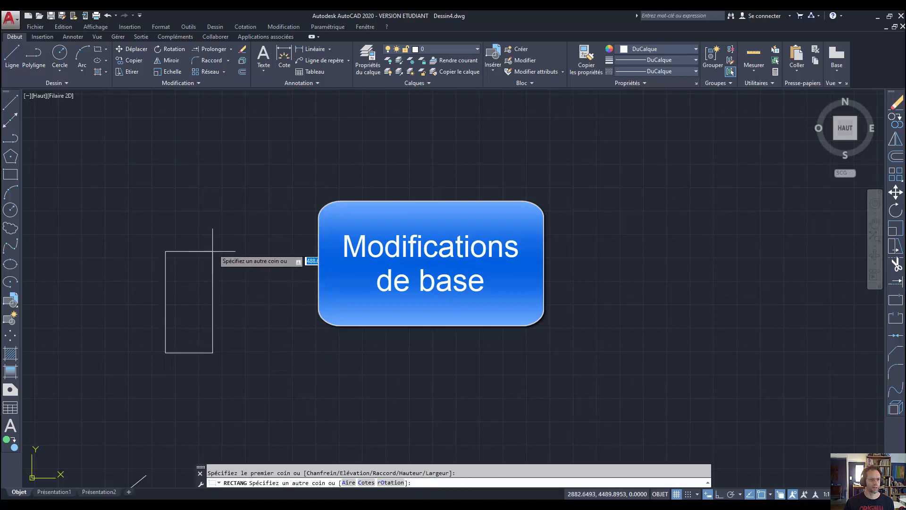
Step: Draw two tall rectangles side by side and a wider, lower rectangle to the right of them
left_click(218, 217)
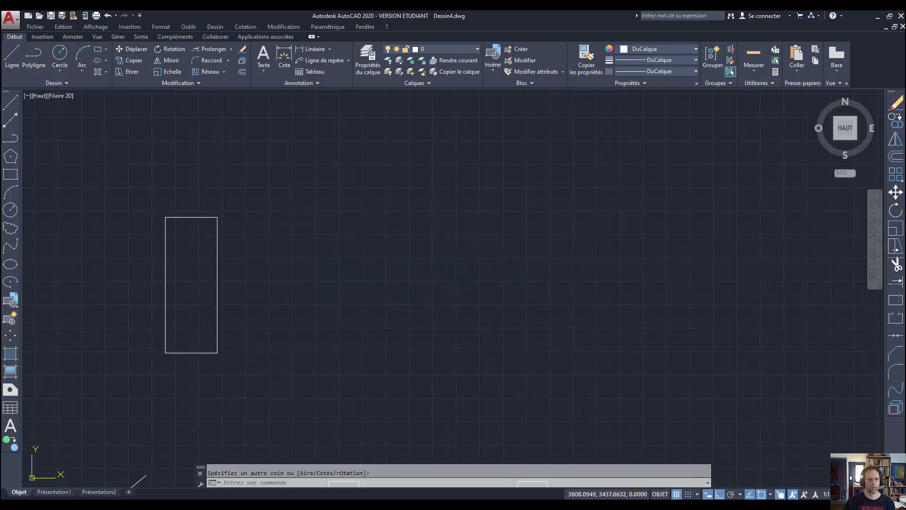
key("Return")
left_click(280, 375)
left_click(324, 161)
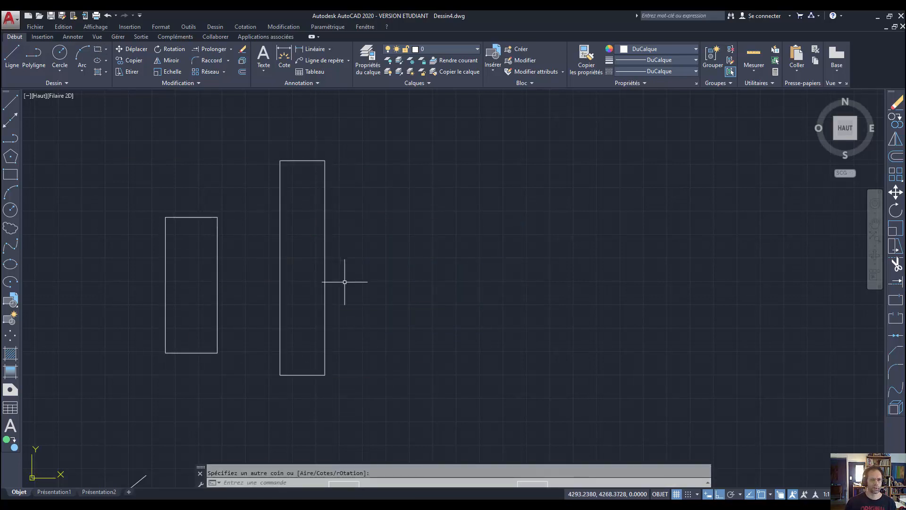
key("Return")
left_click(368, 352)
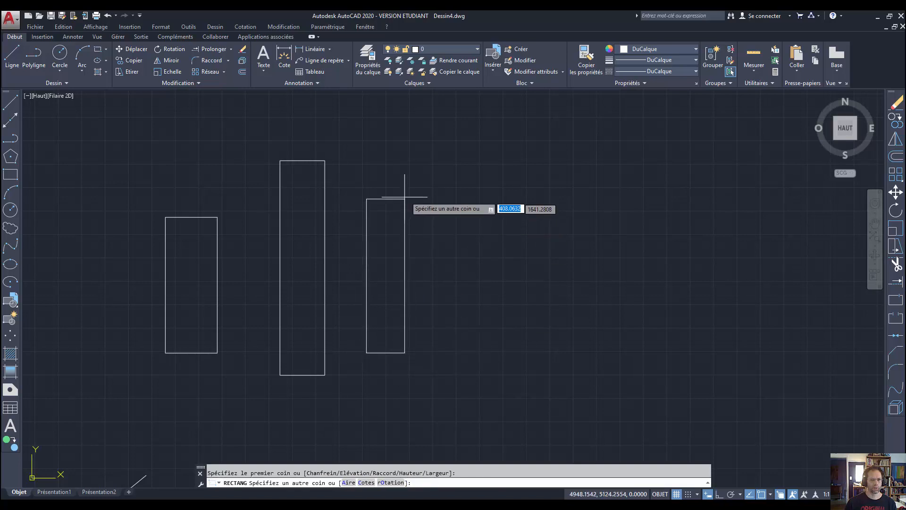
left_click(467, 272)
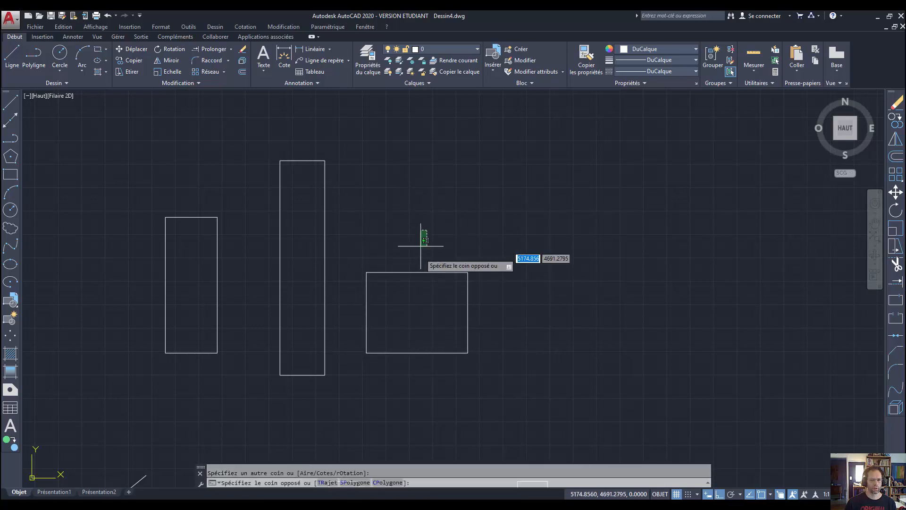
Step: Delete the wide rectangle with a crossing selection
left_click(426, 229)
left_click(401, 382)
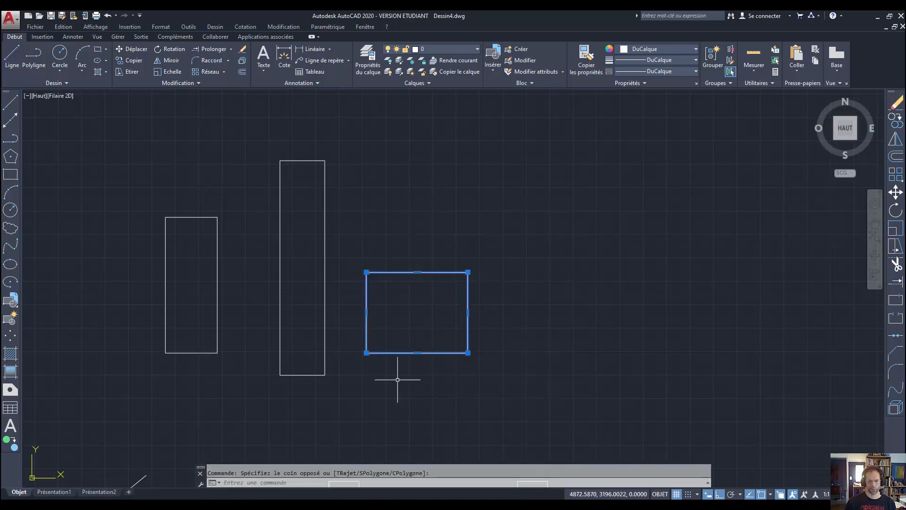
key("Delete")
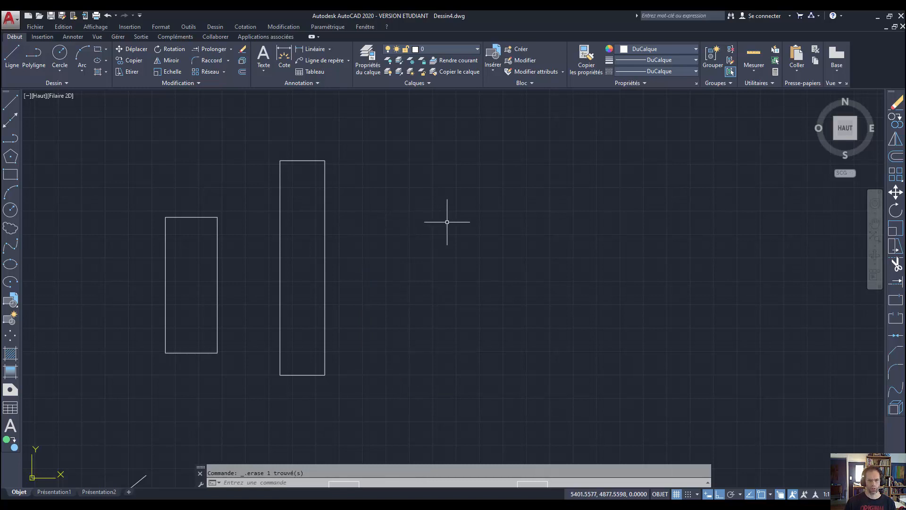
key("Return")
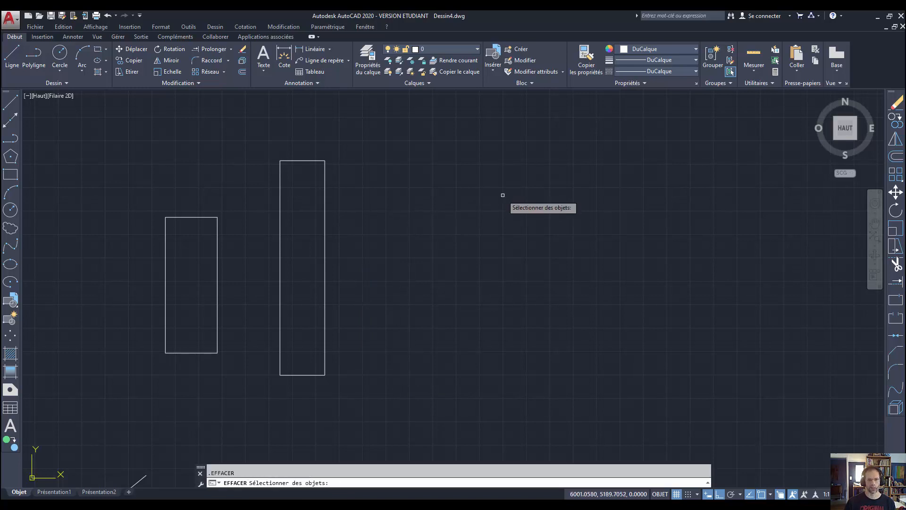
left_click(503, 192)
left_click(457, 297)
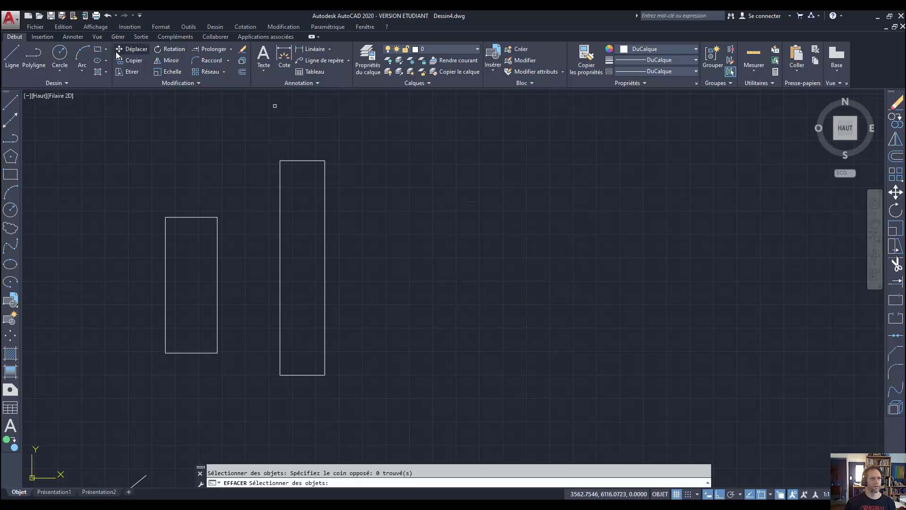
Step: Draw two more upright rectangles in the empty area to the right of the tall pair, the second one smaller
left_click(99, 48)
left_click(526, 201)
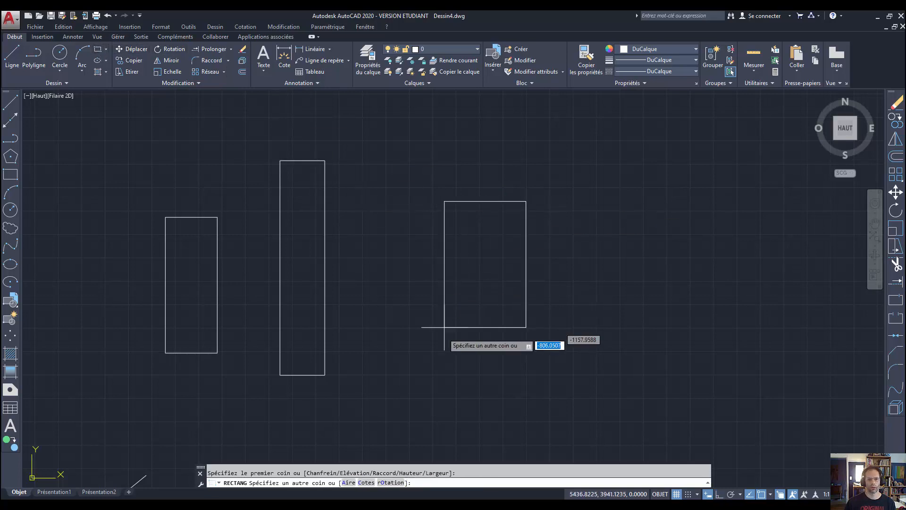
left_click(450, 359)
left_click(628, 213)
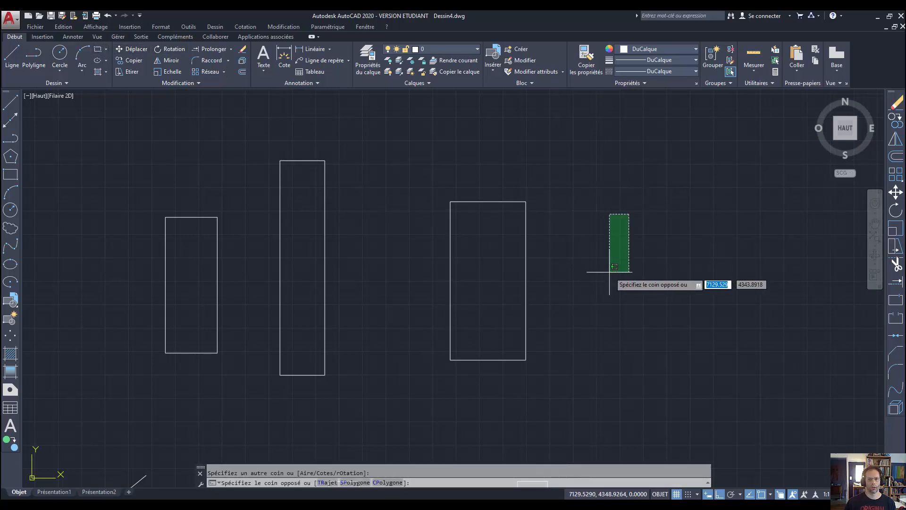
left_click(588, 345)
key("Return")
left_click(635, 231)
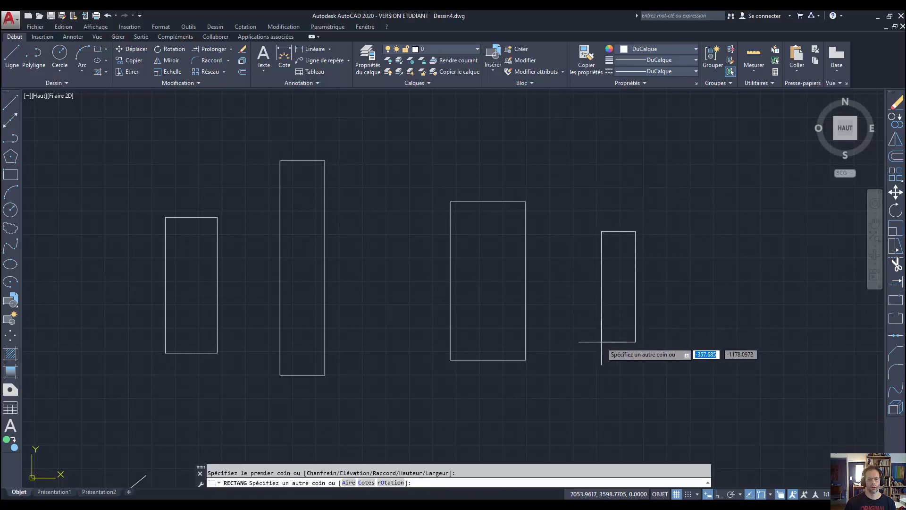
left_click(585, 351)
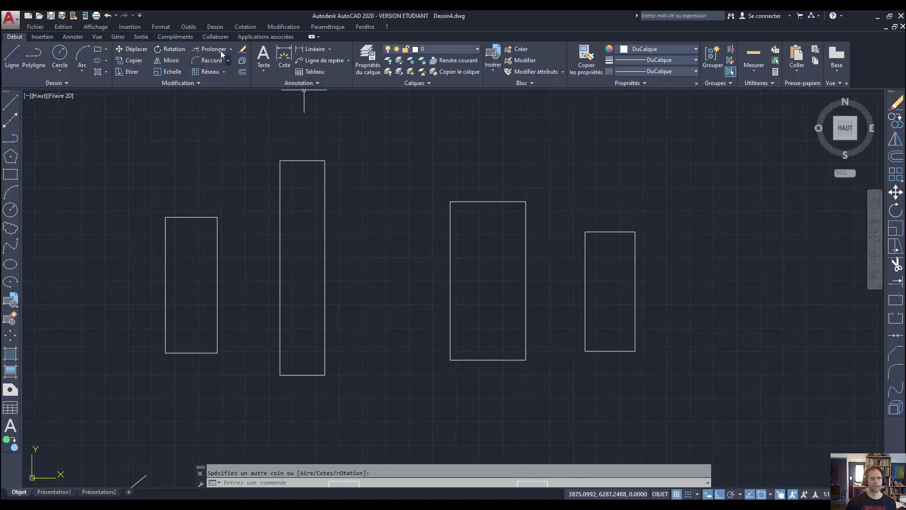
Step: Undo and redo the creation of the last rectangle several times
left_click(108, 17)
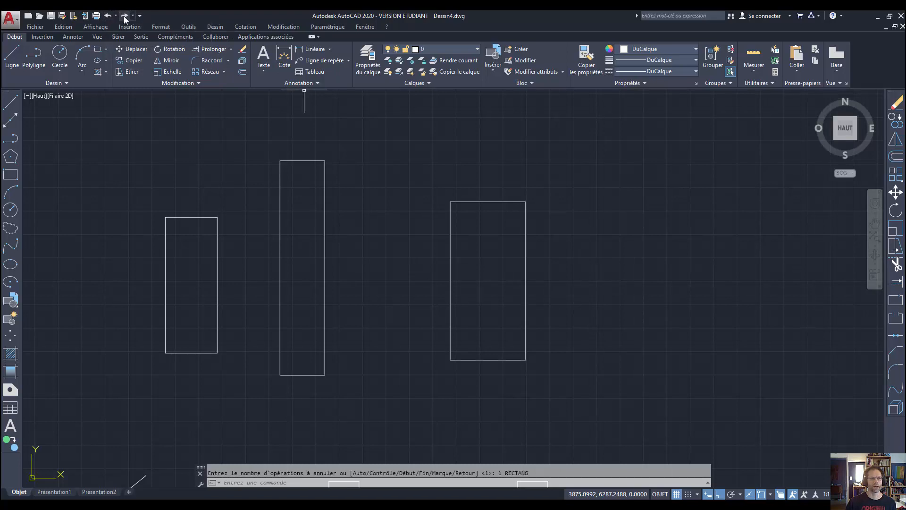
left_click(124, 16)
left_click(107, 16)
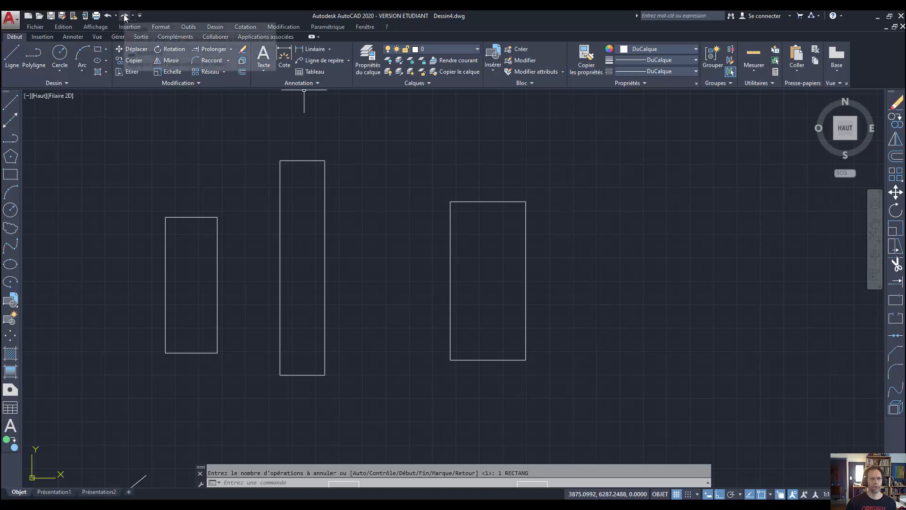
left_click(125, 17)
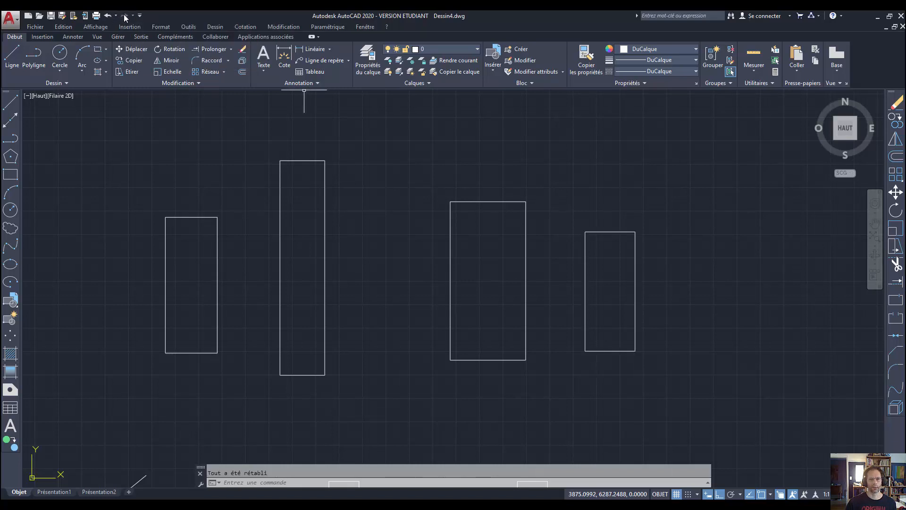
left_click(108, 16)
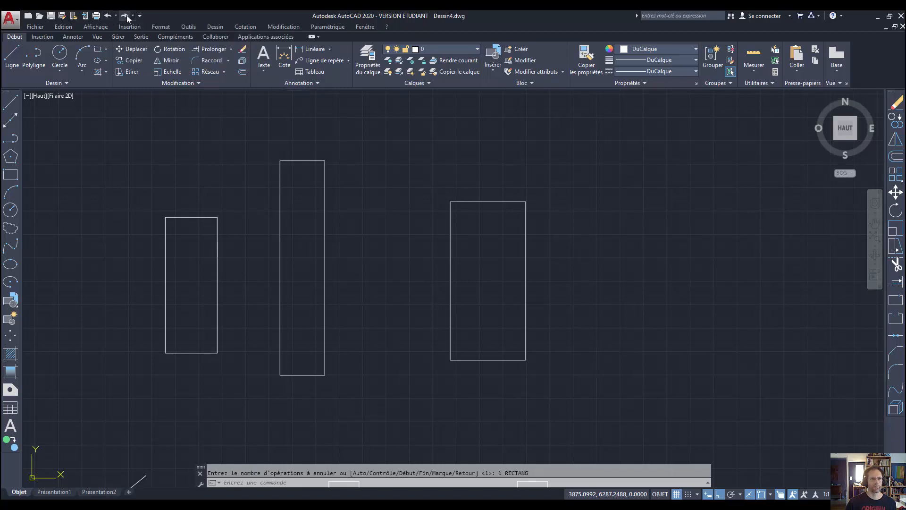
left_click(126, 16)
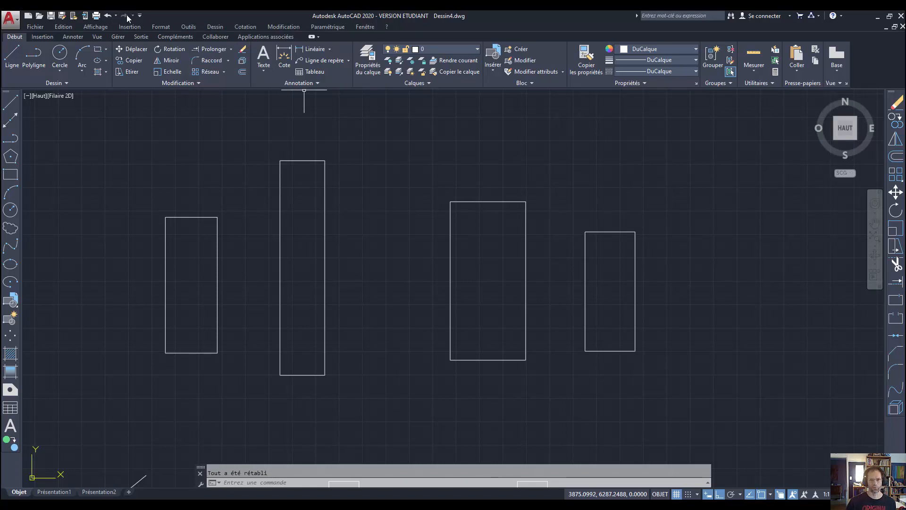
left_click(194, 133)
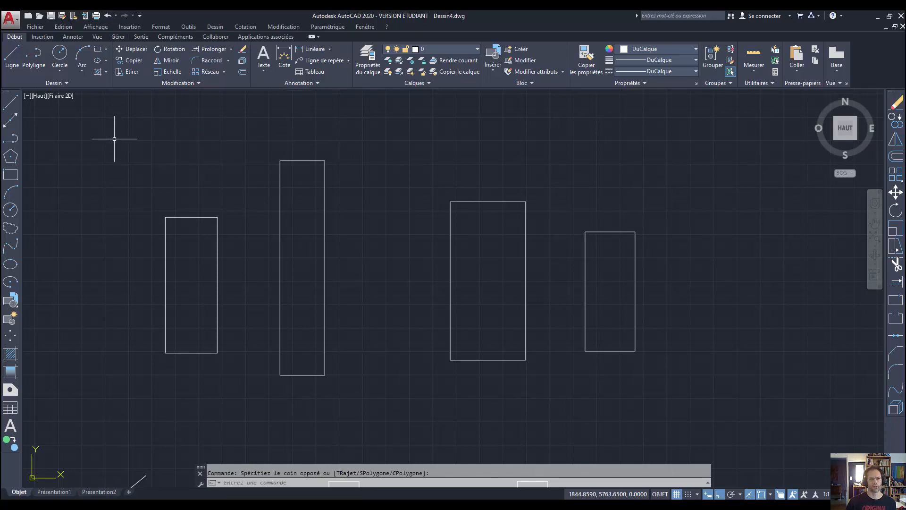
key("ctrl+z")
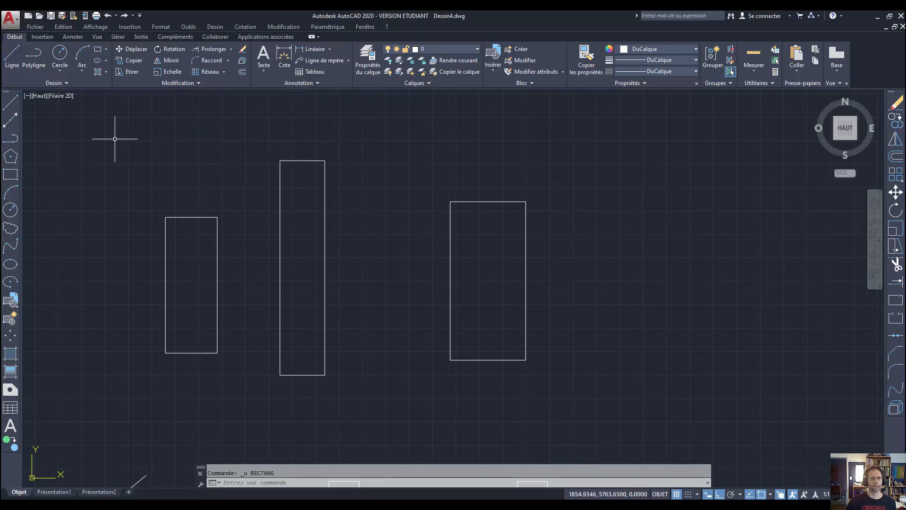
left_click(126, 16)
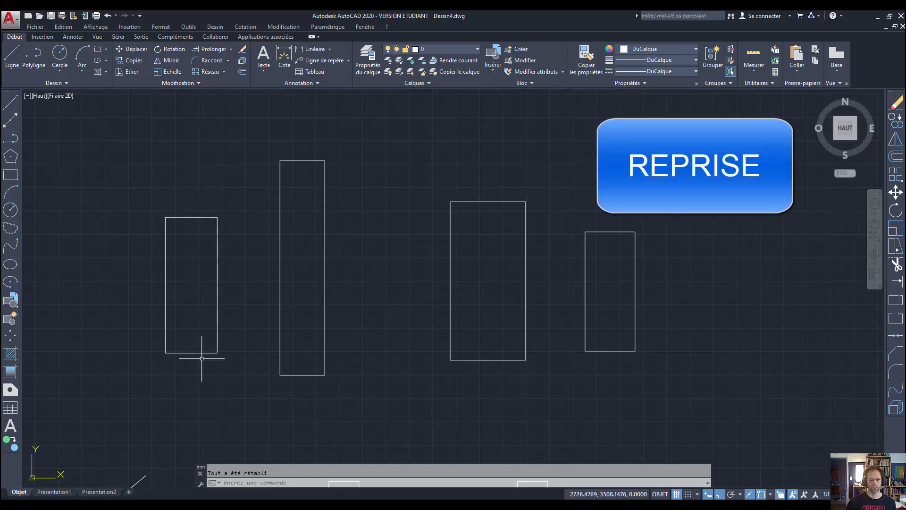
Step: Restore the erased wide rectangle with the REPRISE command
left_click(279, 483)
type("r")
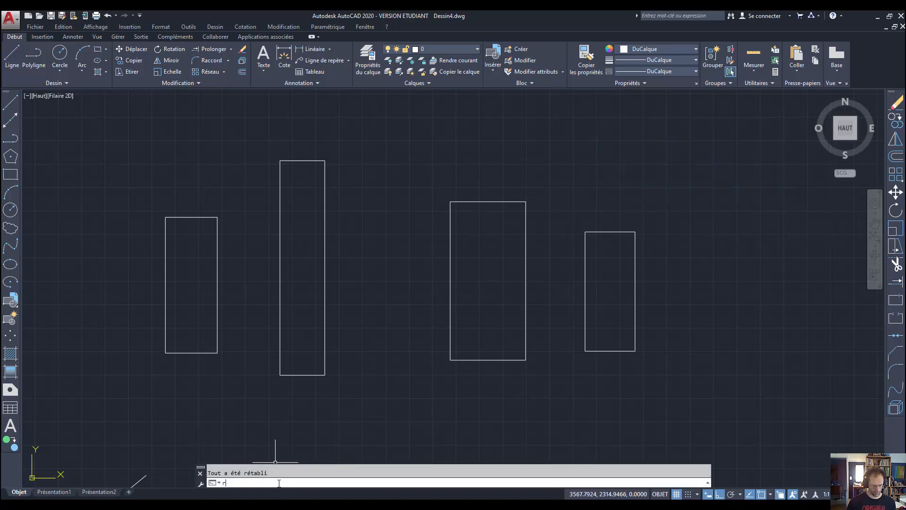
type("eprise")
key("Return")
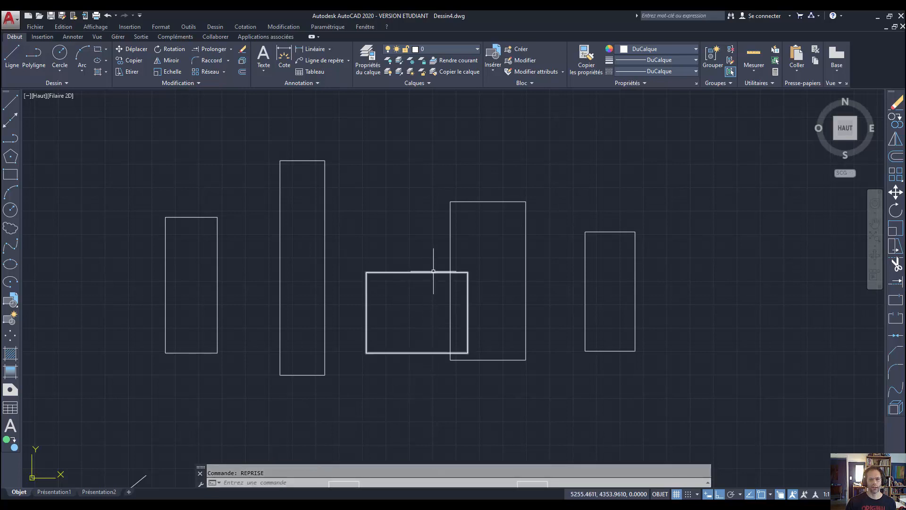
mouse_move(433, 271)
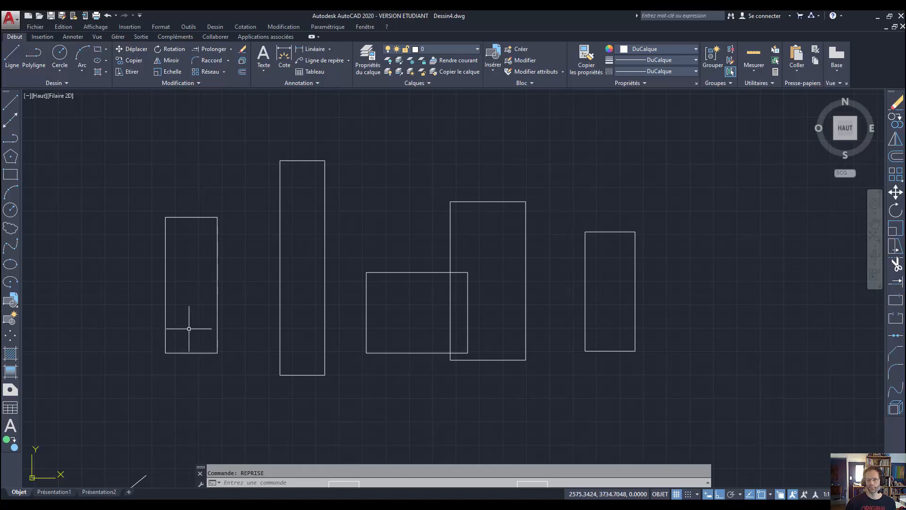
Step: Delete all five rectangles with a crossing selection
left_click(692, 151)
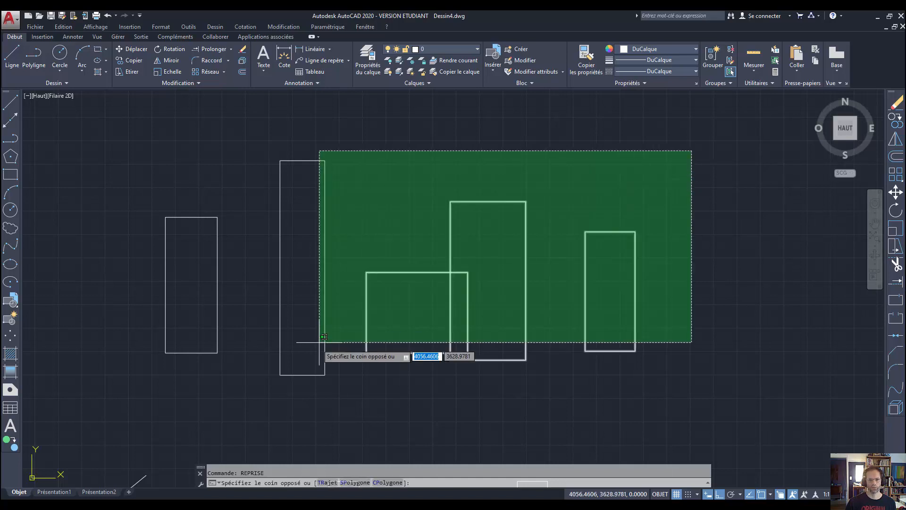
left_click(169, 377)
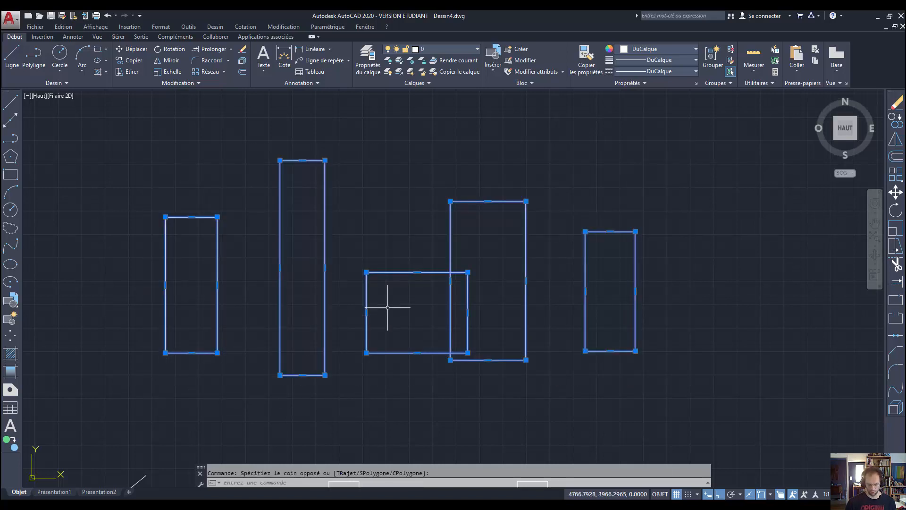
key("Delete")
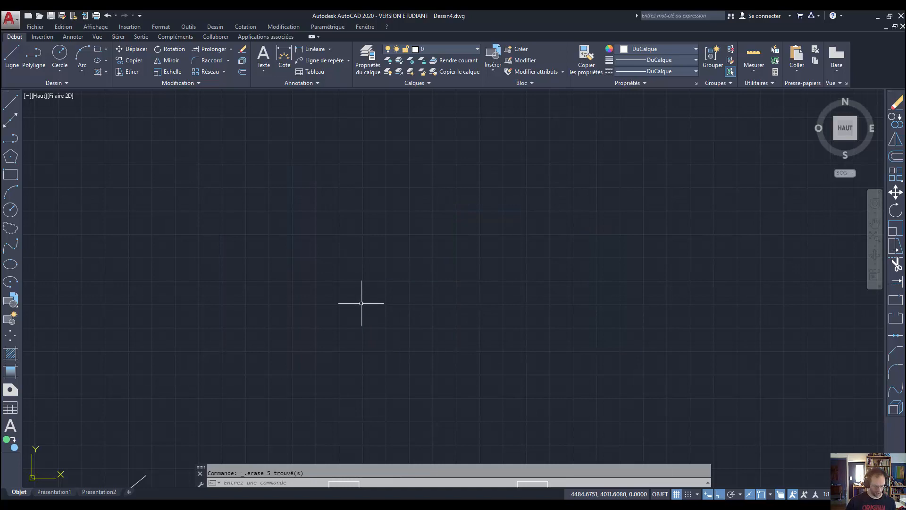
type("z")
key("Return")
type("e")
key("Return")
key("Escape")
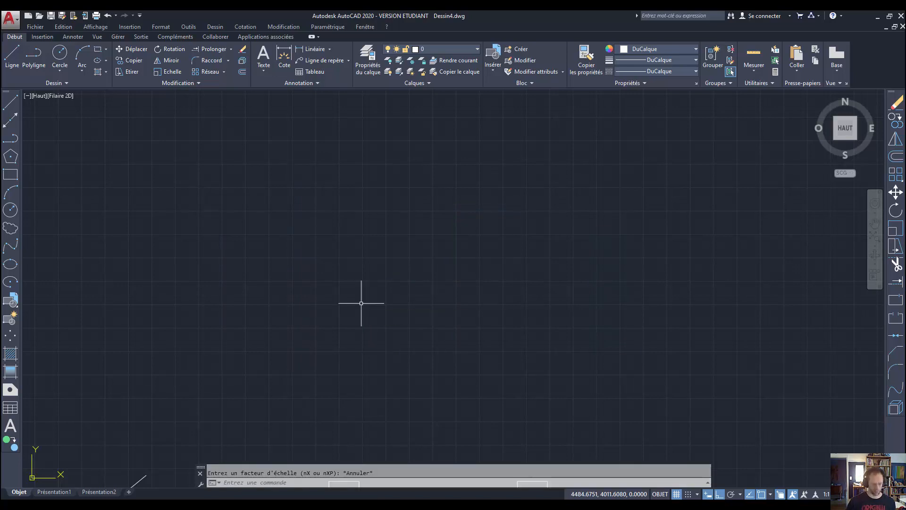
type("z")
key("Return")
type("e")
key("Return")
key("Escape")
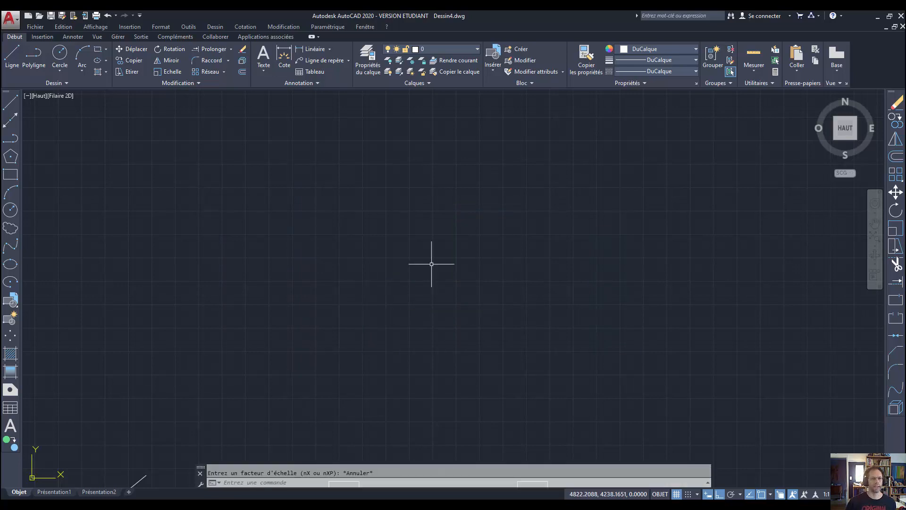
Step: Mirror the half-house outline about the vertical line from its roof apex to the end of its base, keeping the source objects
scroll(520, 226, "down", 6)
scroll(501, 261, "up", 5)
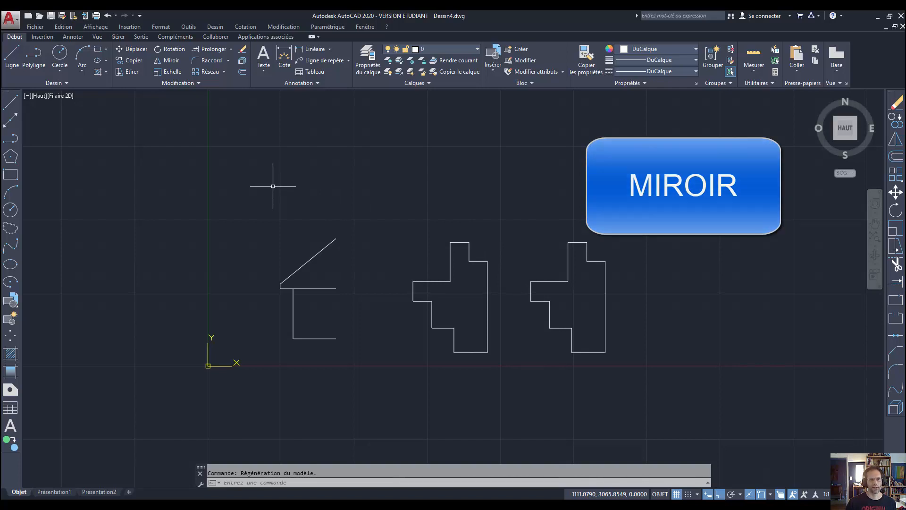
left_click(175, 63)
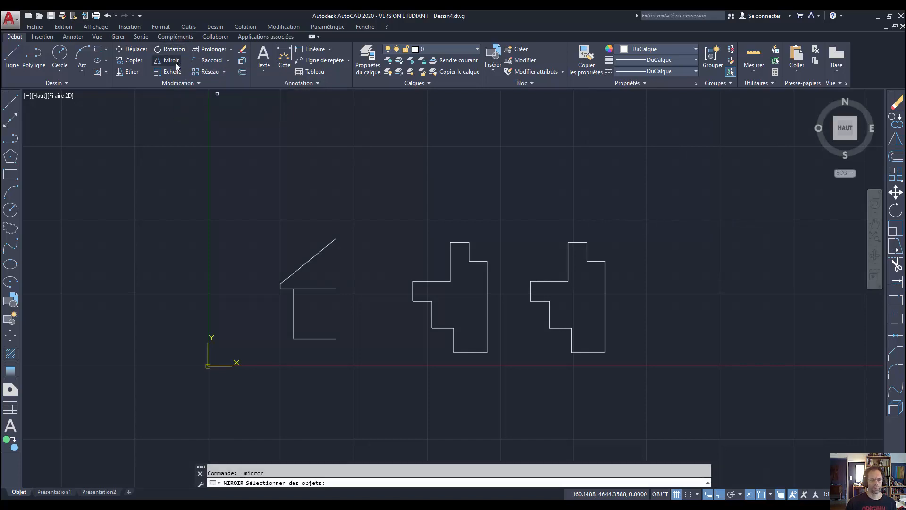
left_click(351, 204)
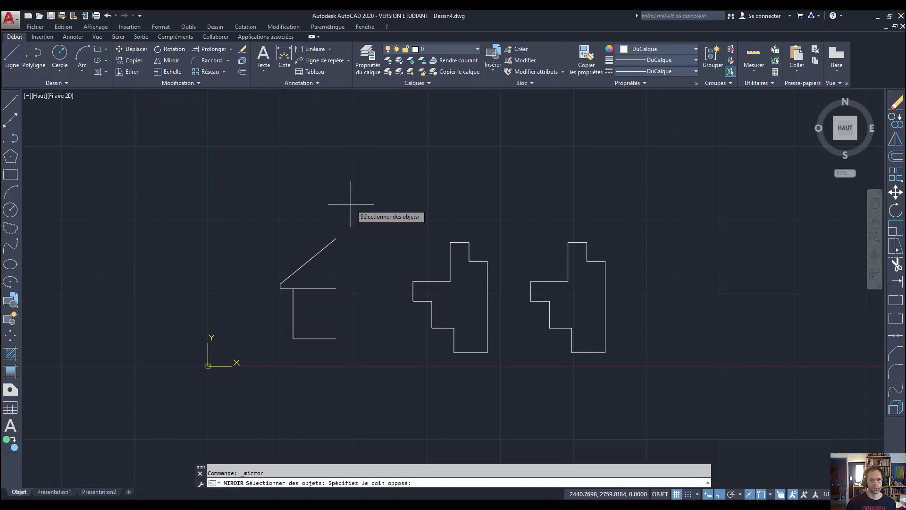
left_click(269, 361)
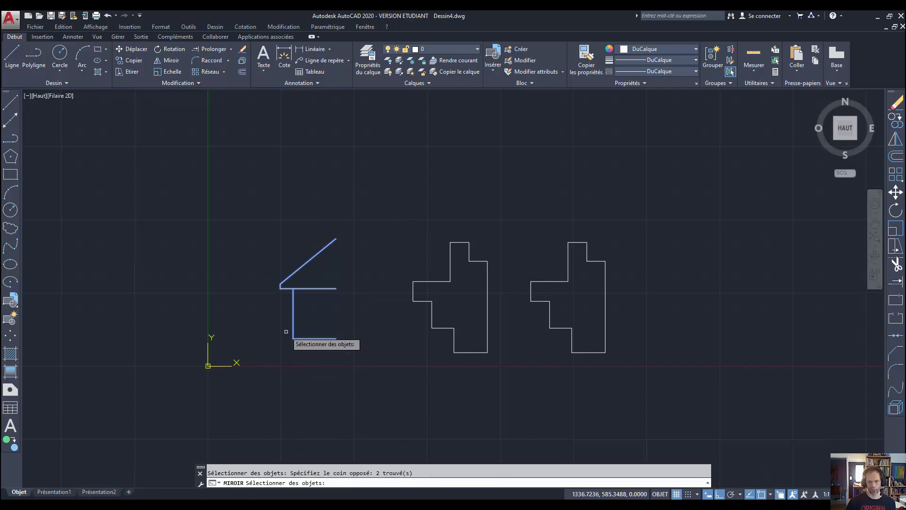
key("Return")
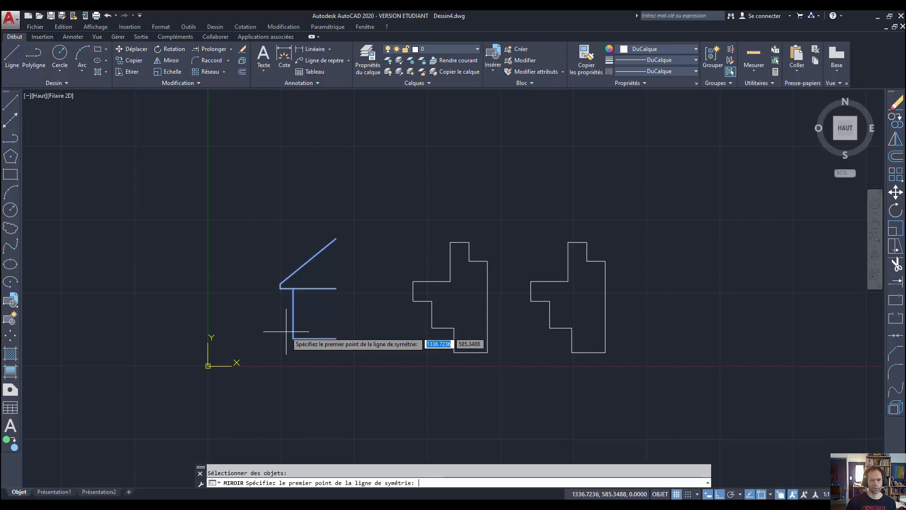
left_click(336, 237)
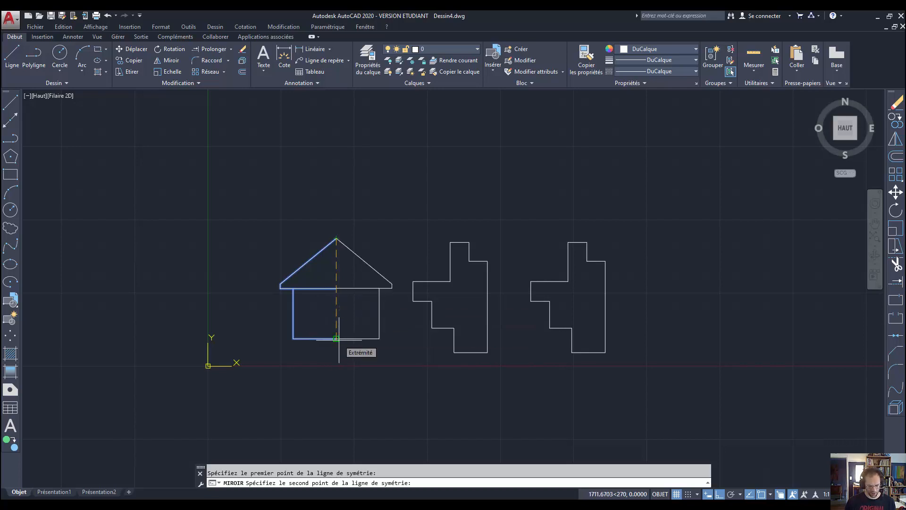
key("F8")
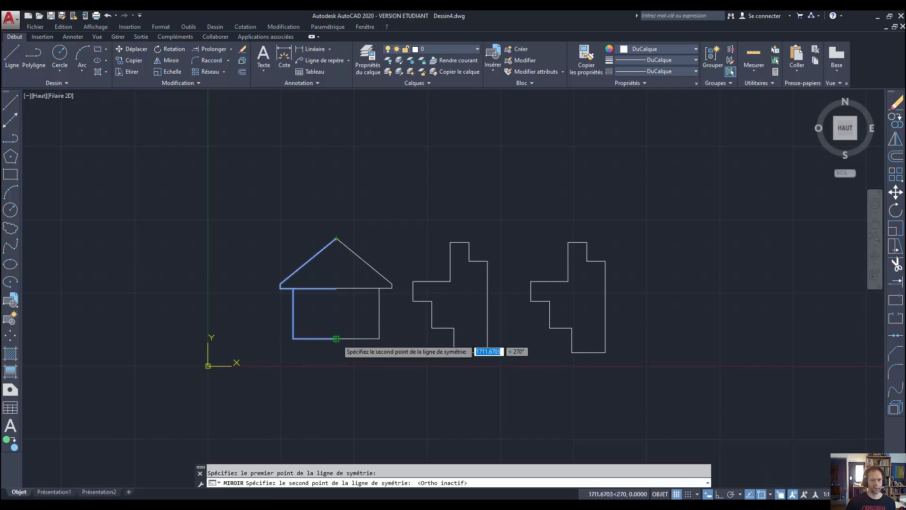
left_click(336, 338)
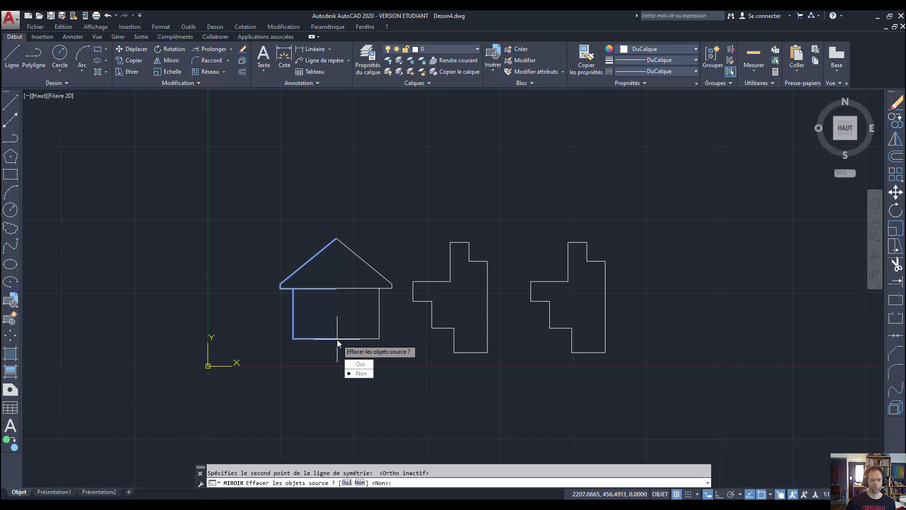
left_click(360, 374)
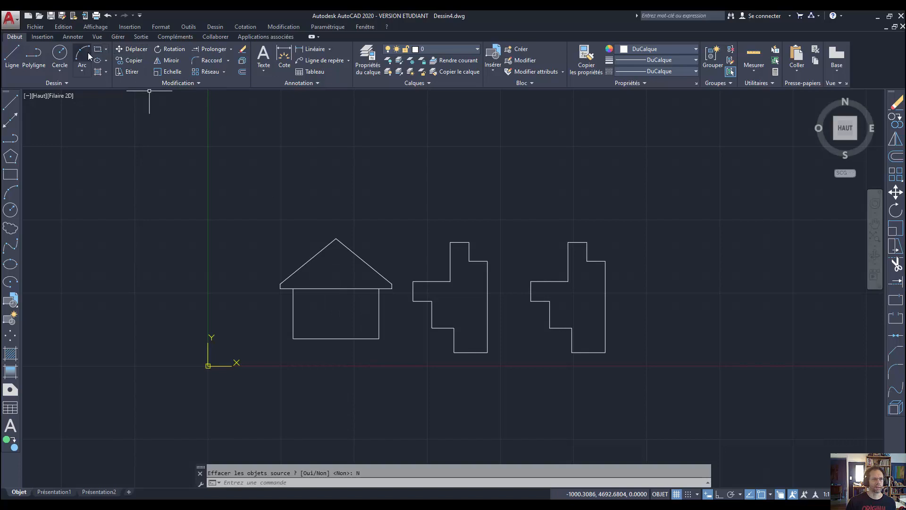
Step: Draw an open zigzag of three connected line segments in the empty area above the house
left_click(13, 64)
left_click(381, 207)
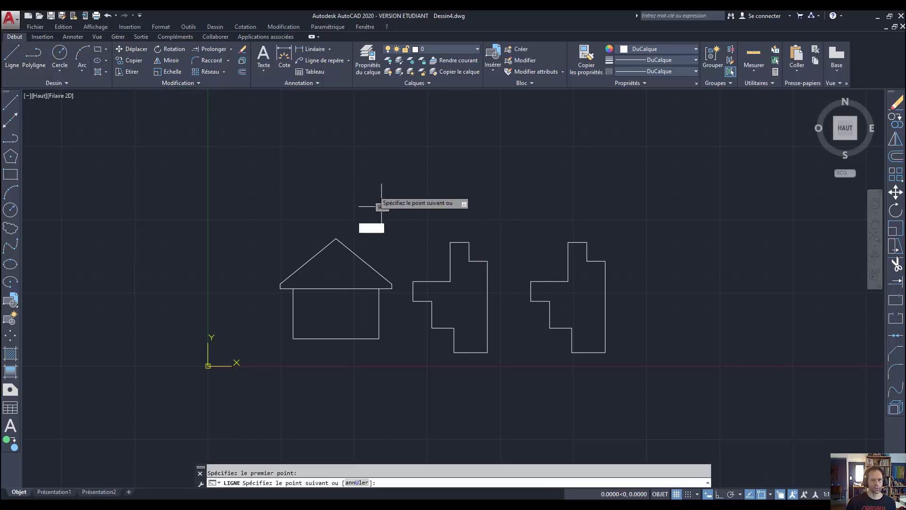
left_click(349, 158)
left_click(381, 174)
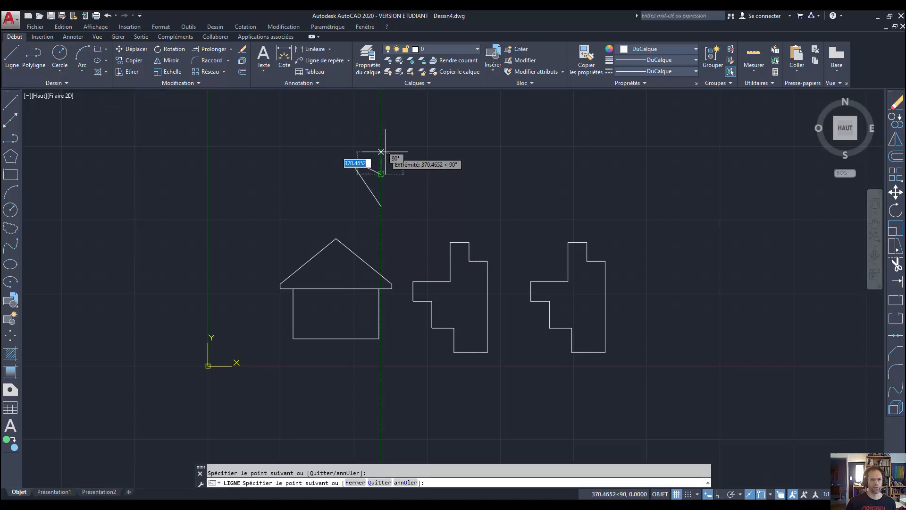
left_click(395, 146)
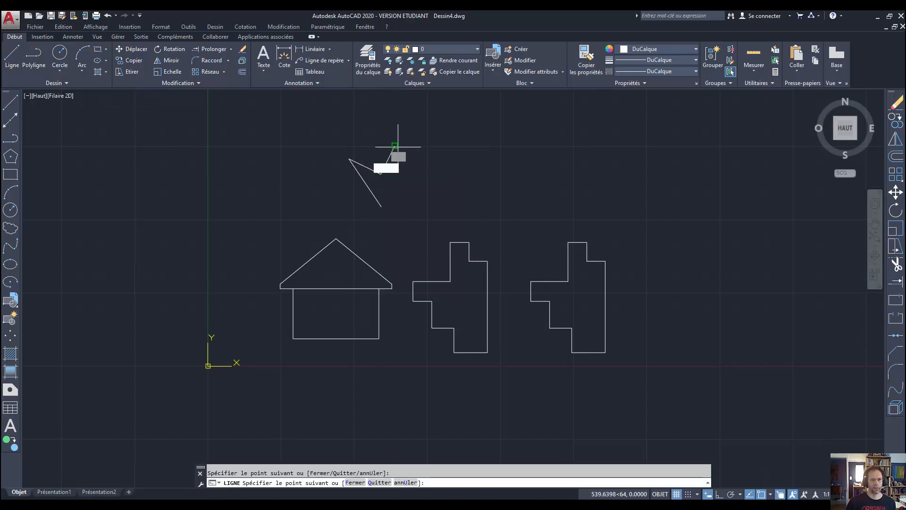
key("Escape")
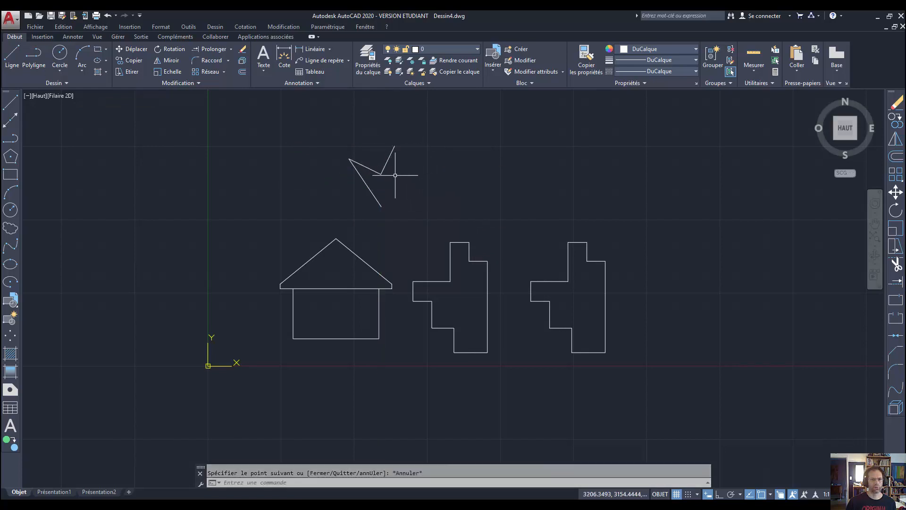
Step: Mirror the zigzag about a vertical axis through its upper free end, keeping the source lines
left_click(419, 136)
left_click(354, 202)
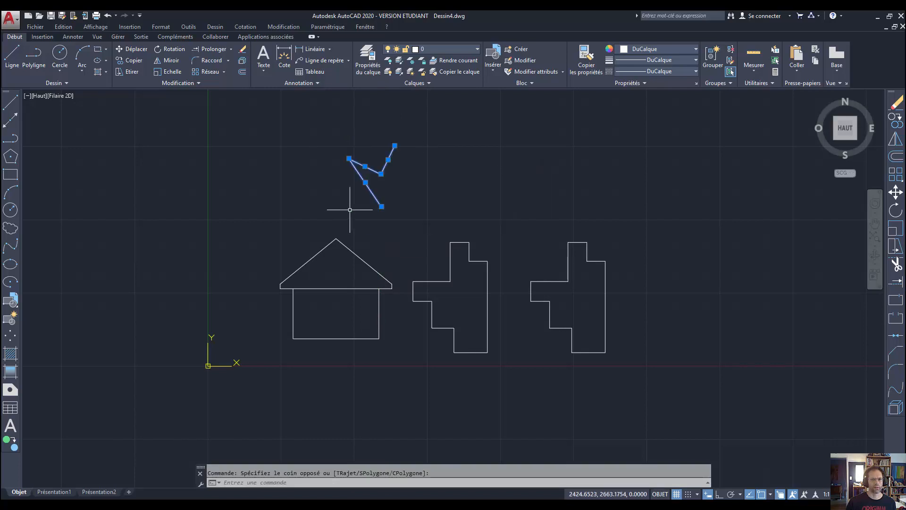
left_click(172, 60)
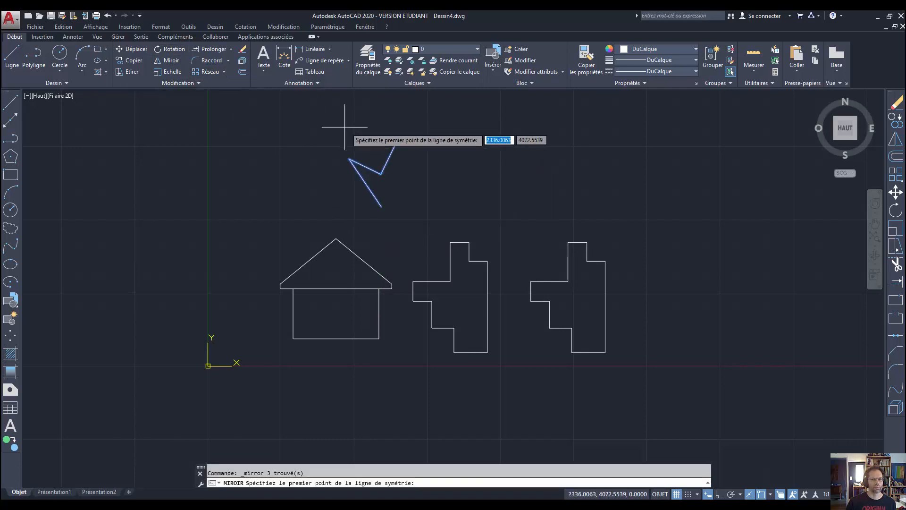
left_click(398, 146)
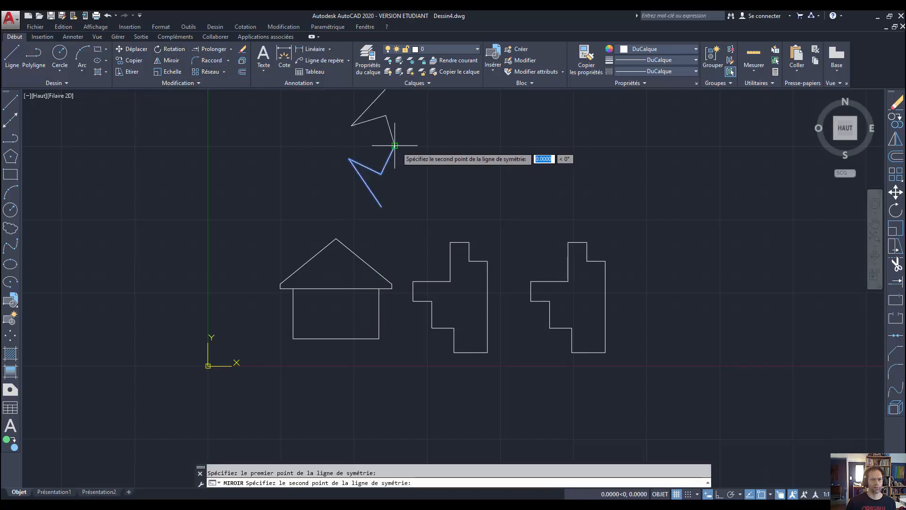
left_click(396, 239)
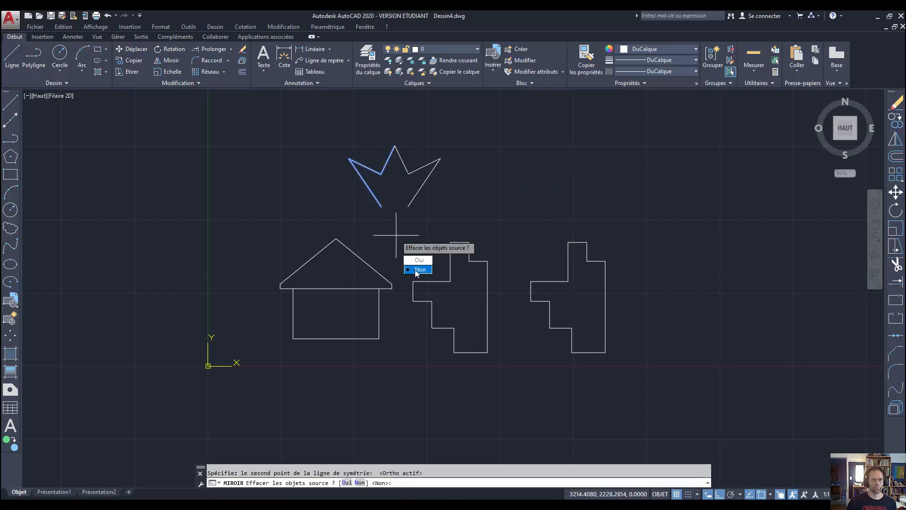
left_click(418, 270)
Step: Mirror the crown-shaped outline downward about the horizontal line through its two open lower ends, keeping the source lines
left_click(456, 137)
left_click(346, 207)
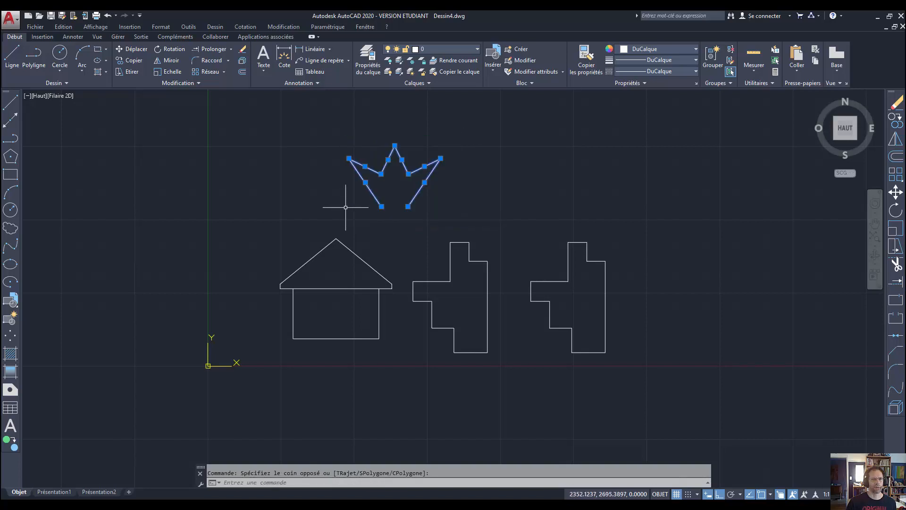
left_click(170, 60)
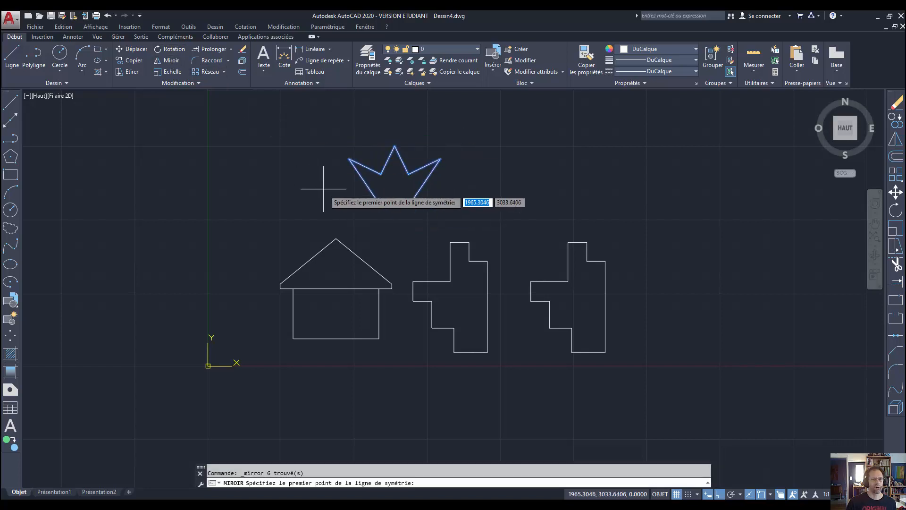
left_click(383, 207)
left_click(406, 207)
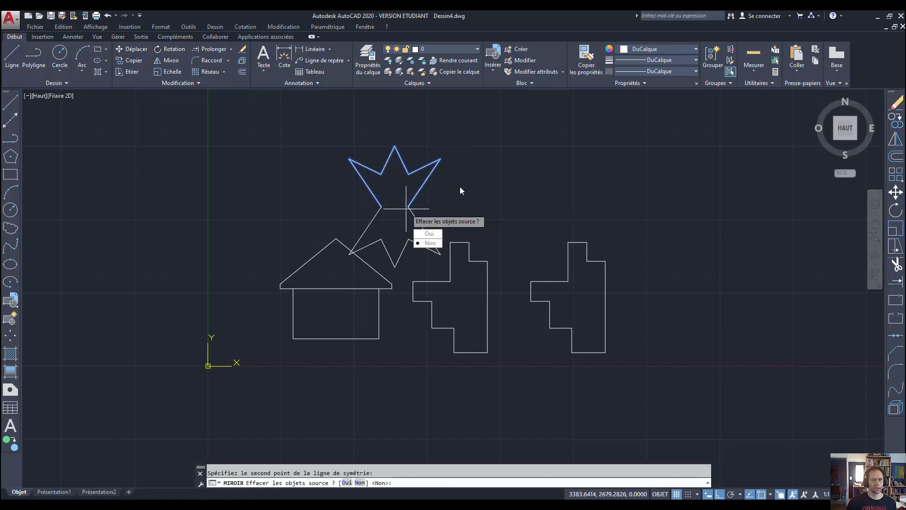
left_click(425, 237)
key("Escape")
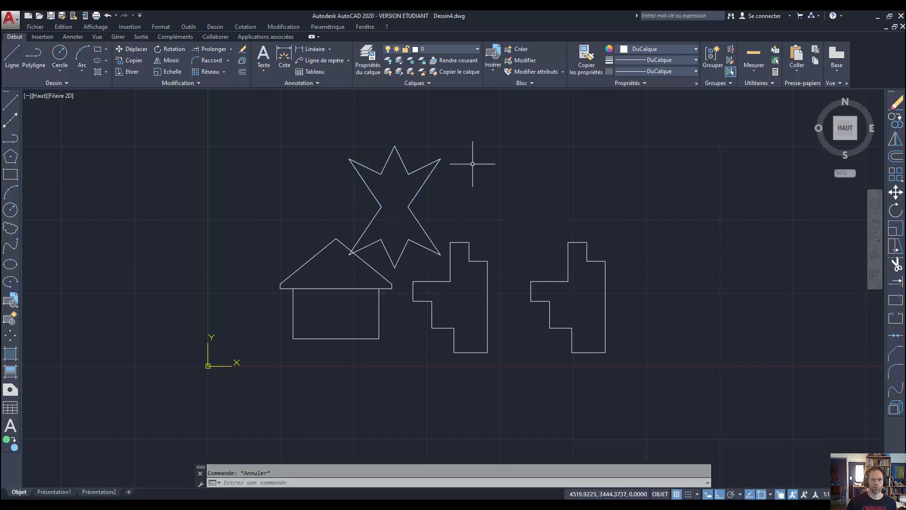
Step: Erase the complete star-shaped outline above the house with a crossing selection
left_click(456, 133)
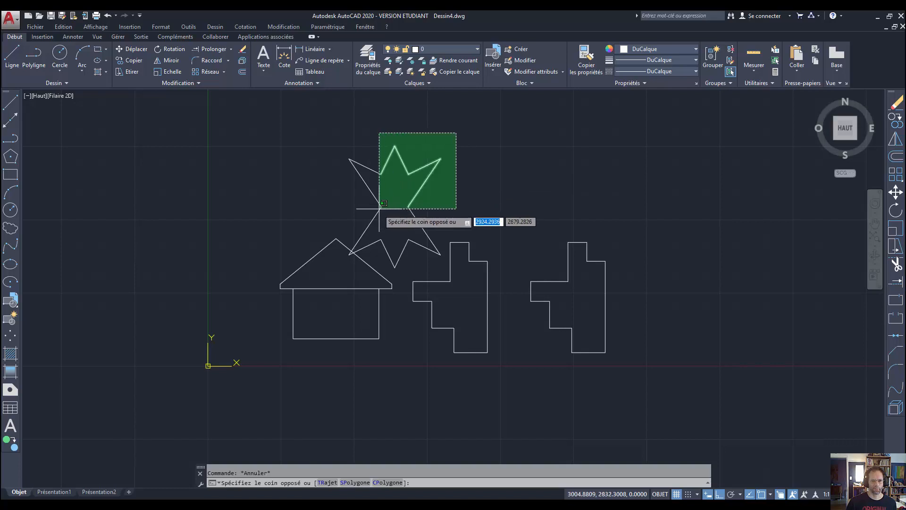
key("Escape")
left_click(427, 144)
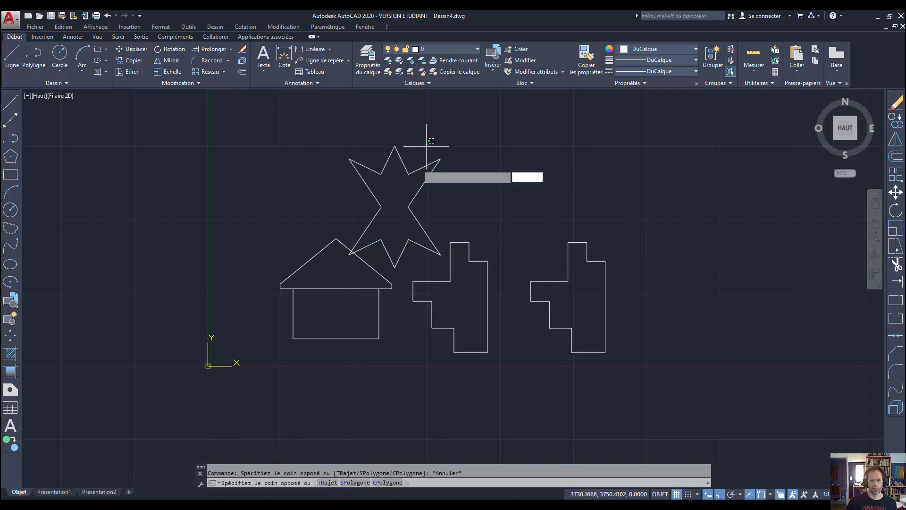
left_click(369, 248)
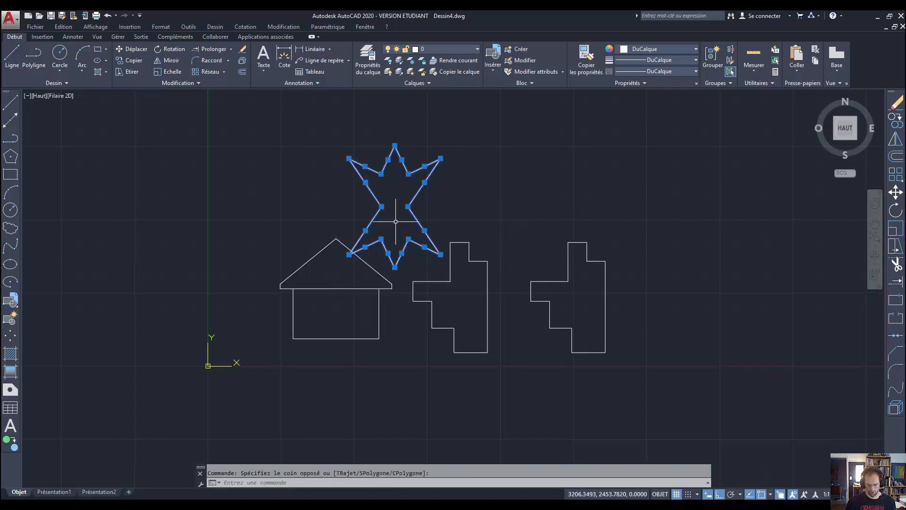
key("Delete")
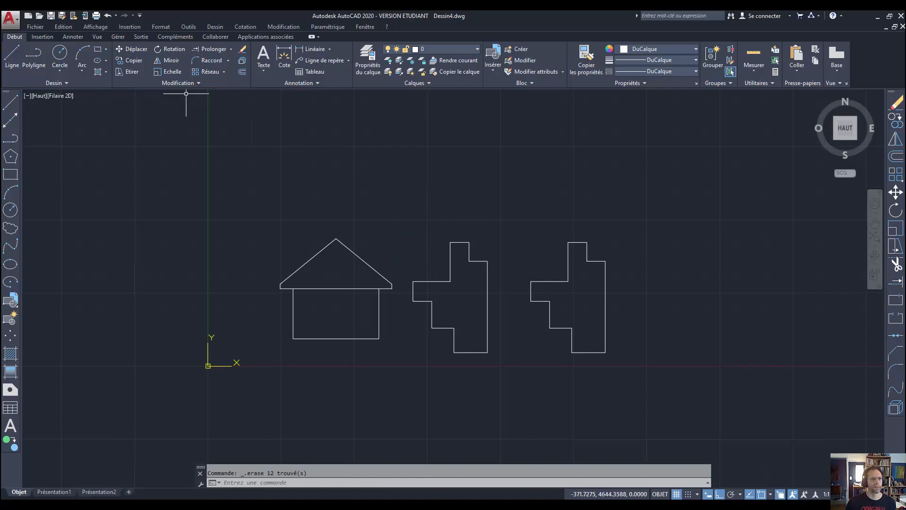
left_click(172, 64)
key("Escape")
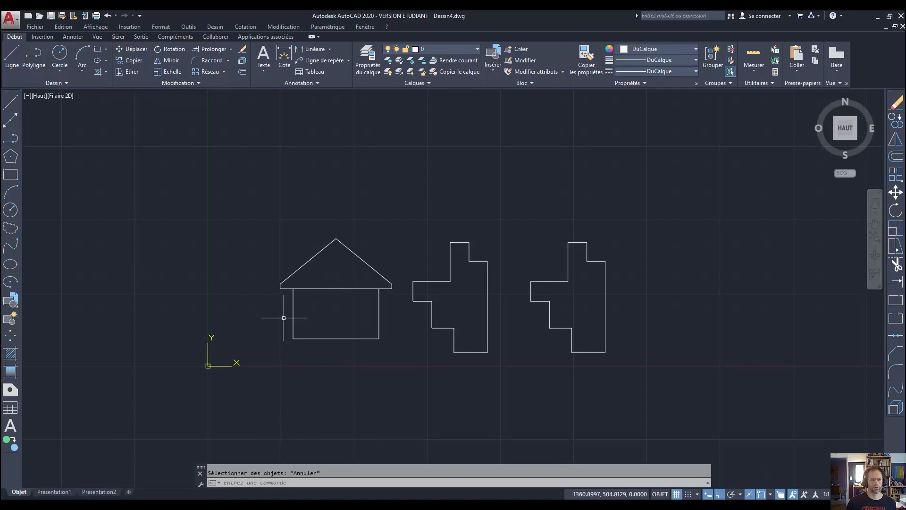
Step: Offset the stepped outline nearest the house inward, picking two points for a distance of about 63 units
left_click(243, 74)
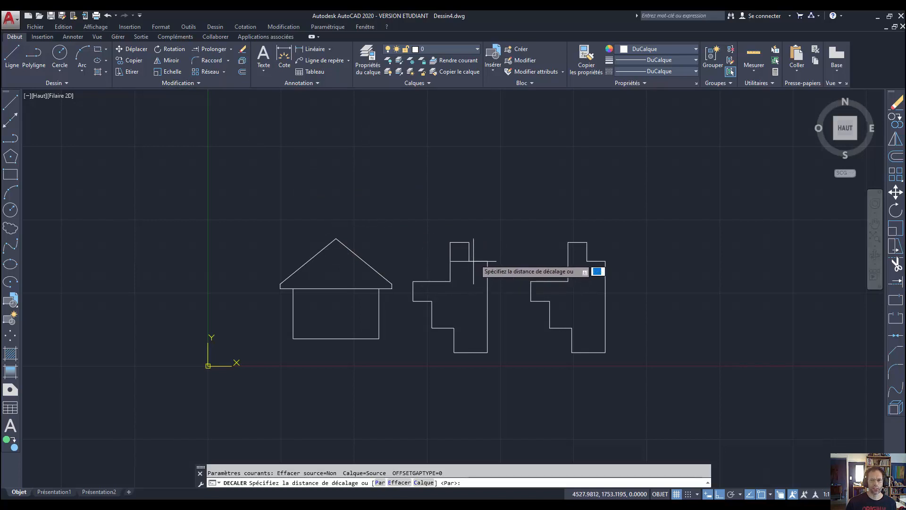
scroll(474, 255, "up", 10)
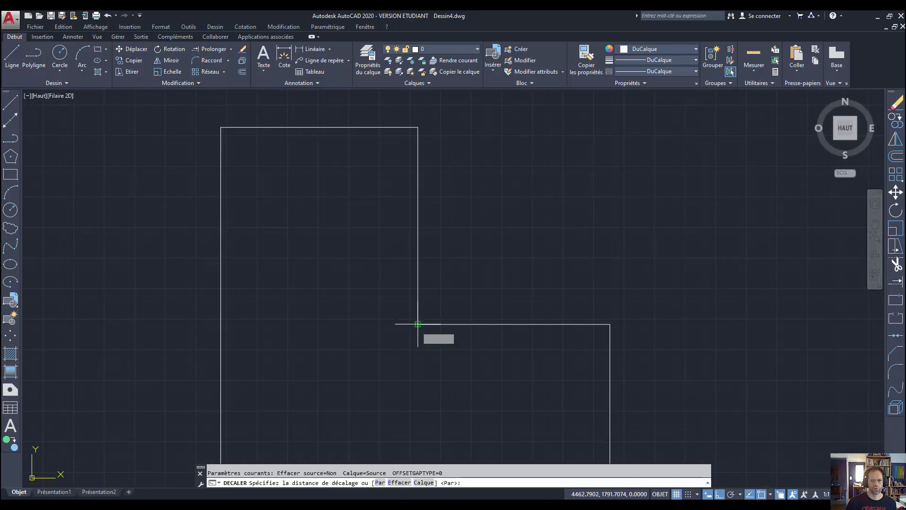
left_click(418, 324)
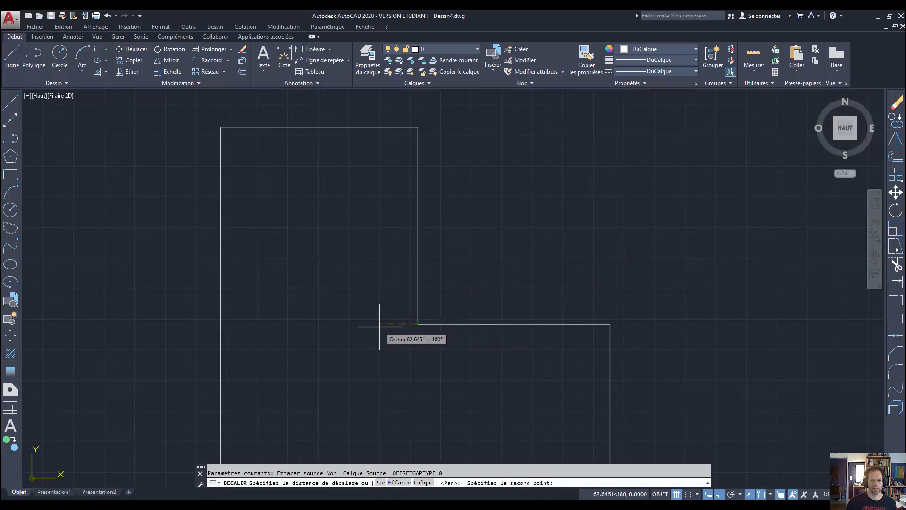
left_click(379, 325)
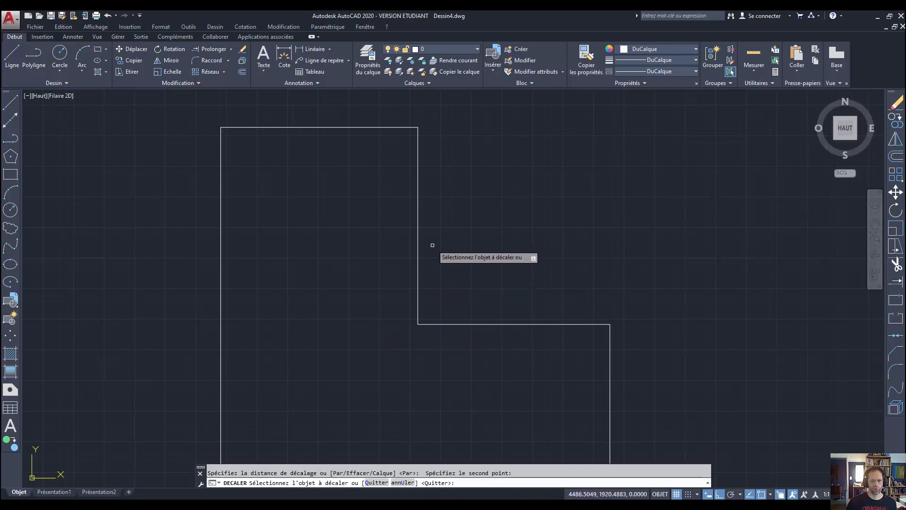
scroll(432, 245, "down", 5)
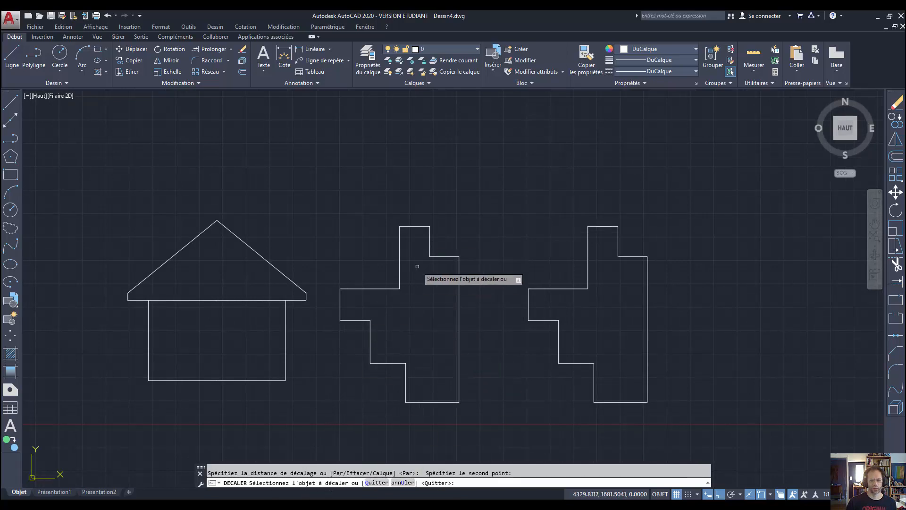
left_click(443, 255)
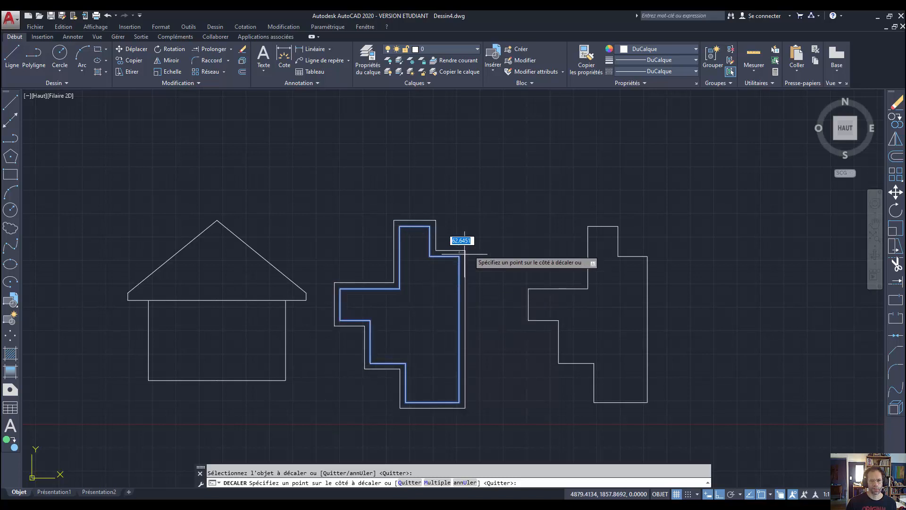
left_click(445, 282)
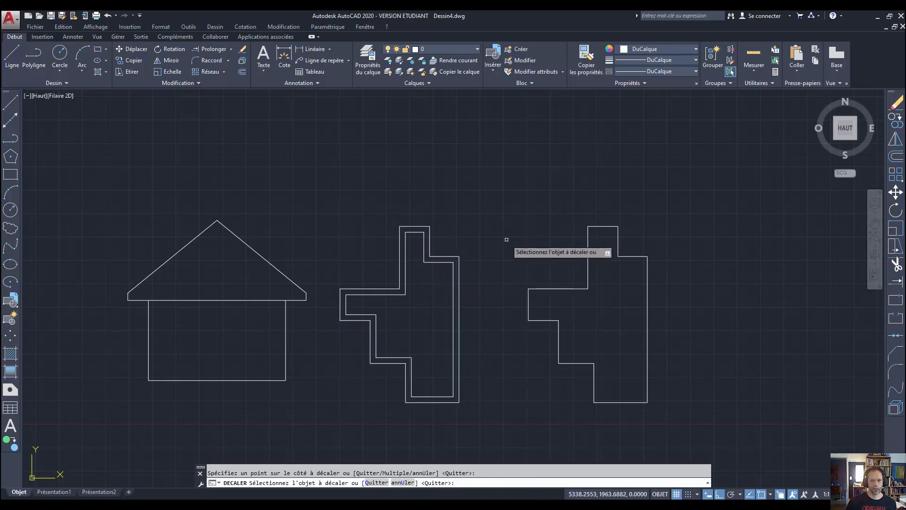
Step: Offset the same stepped outline outward once, and offset the resulting contour outward again at the same distance
left_click(448, 261)
left_click(462, 244)
left_click(464, 260)
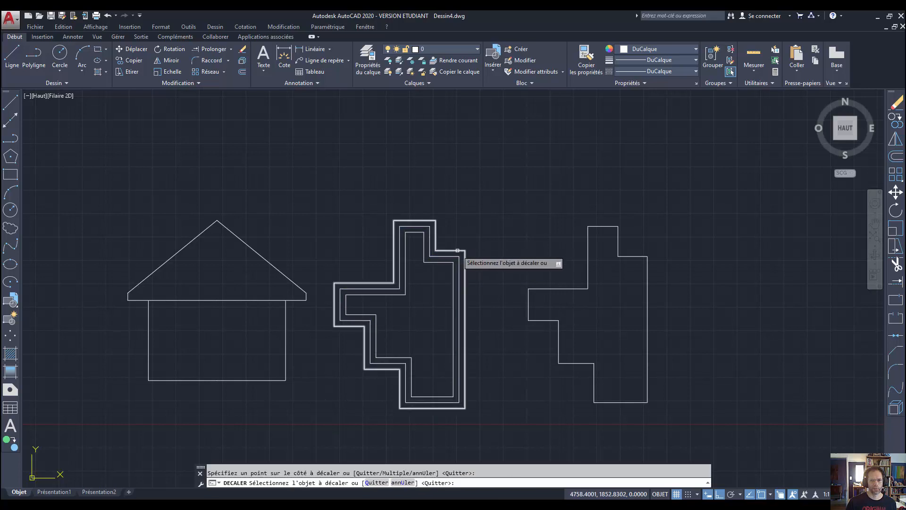
left_click(461, 246)
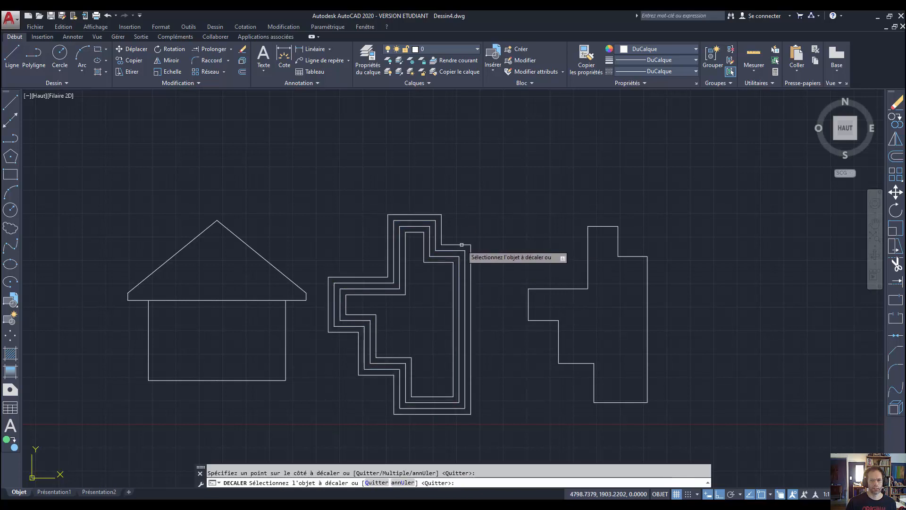
Step: Offset the outermost contour of the nested stepped outline outward once more at the same distance
left_click(470, 243)
left_click(475, 232)
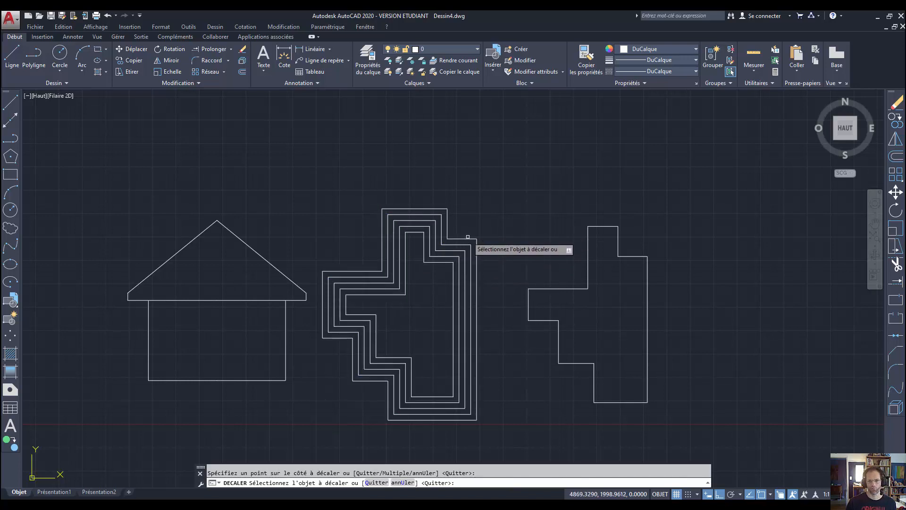
key("Escape")
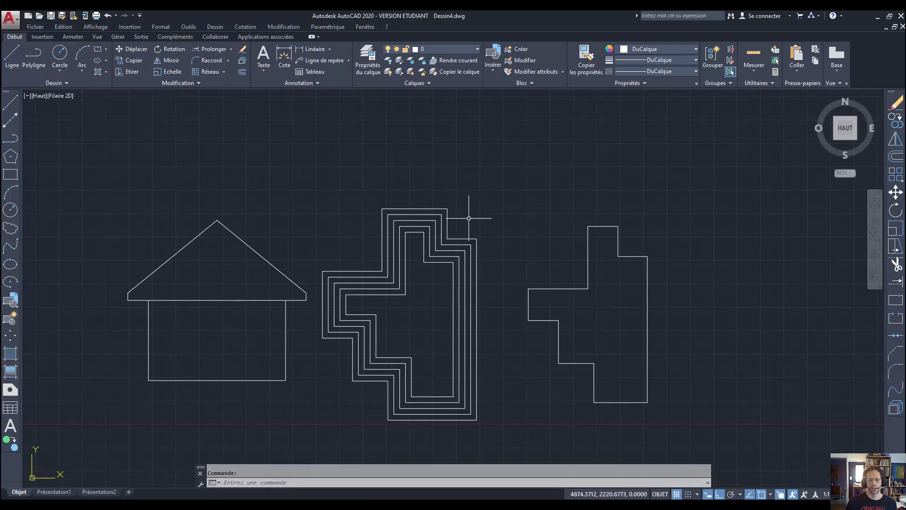
Step: Select several segments of the single stepped outline to check whether they are separate objects, and clear the selection
left_click(441, 262)
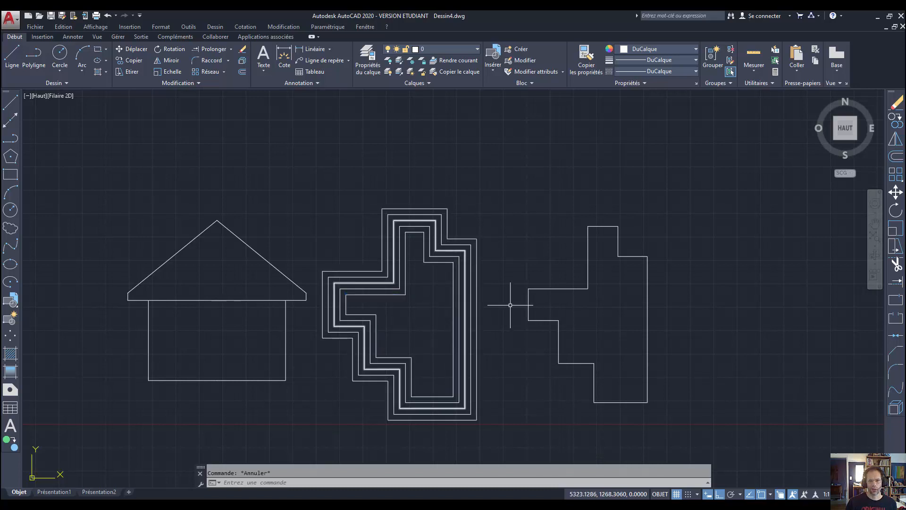
key("ctrl+z")
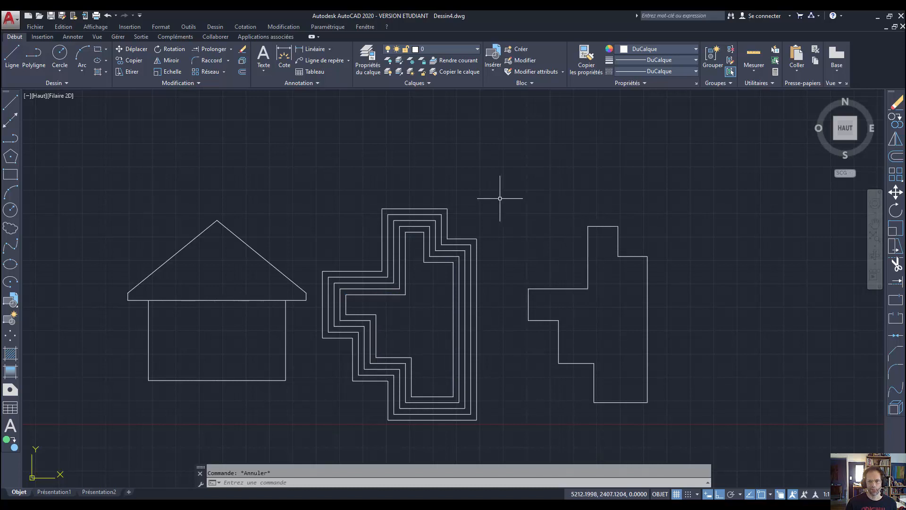
left_click(575, 288)
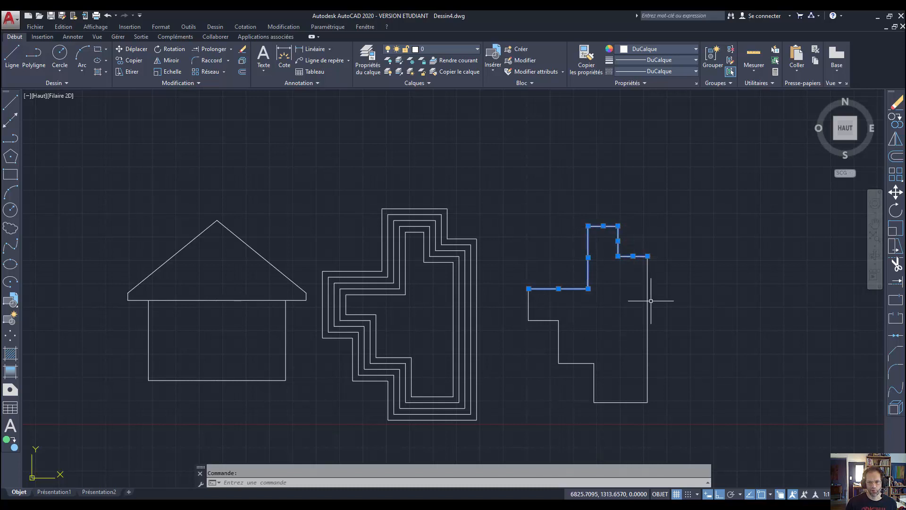
key("Escape")
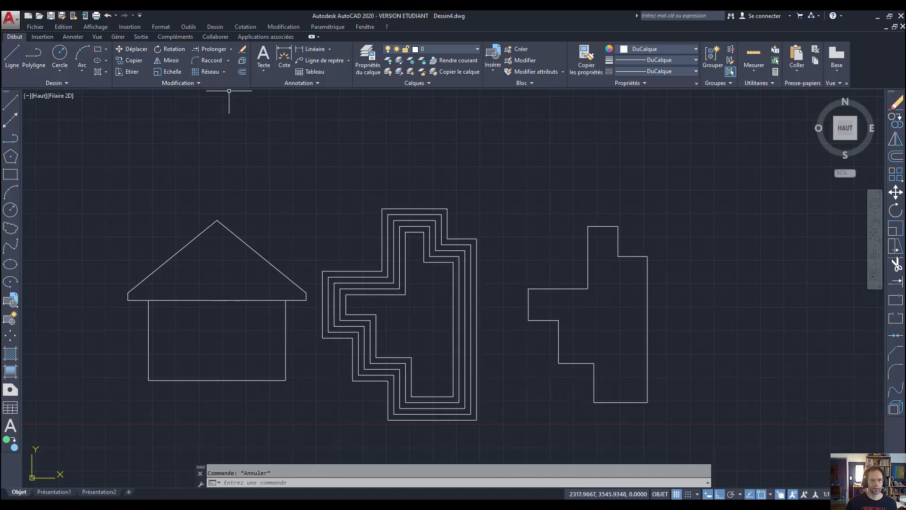
Step: Offset the upper, end and lower edges of the single stepped outline's protruding arm inward, keeping the distance of 62.6451
left_click(242, 73)
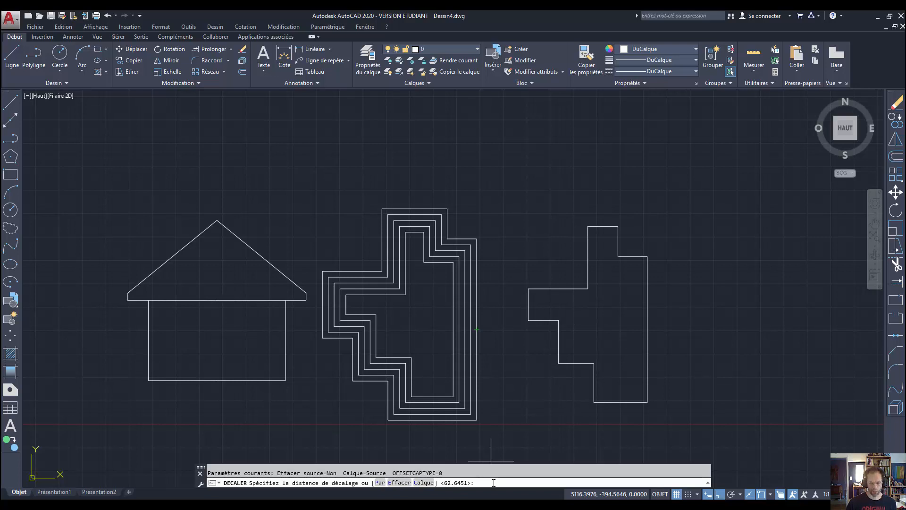
key("Return")
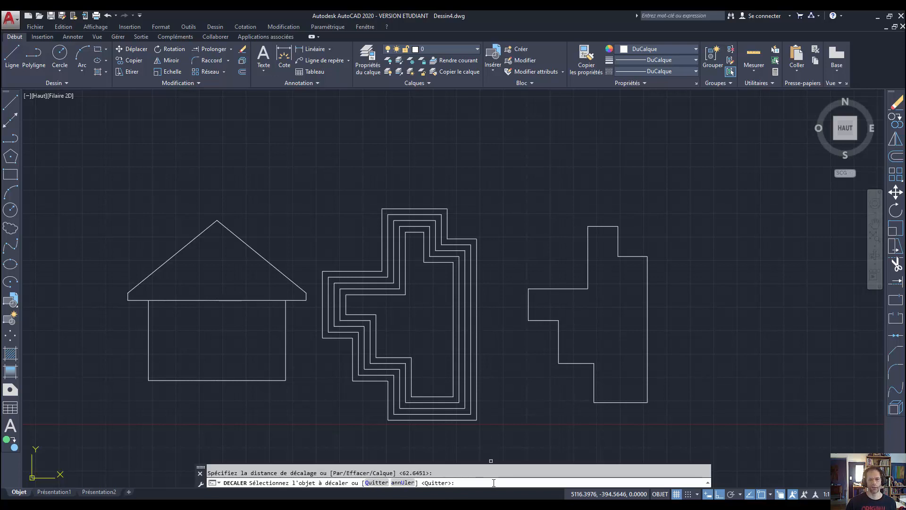
left_click(579, 289)
left_click(573, 301)
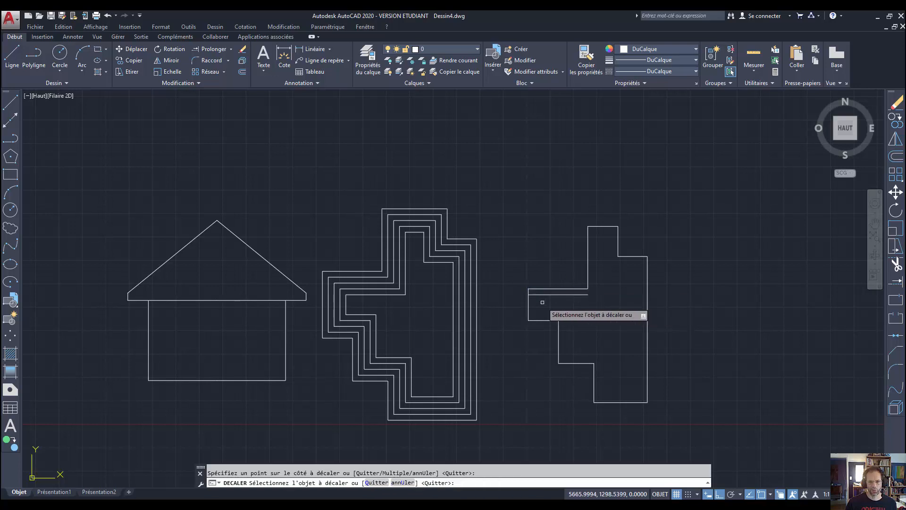
left_click(529, 306)
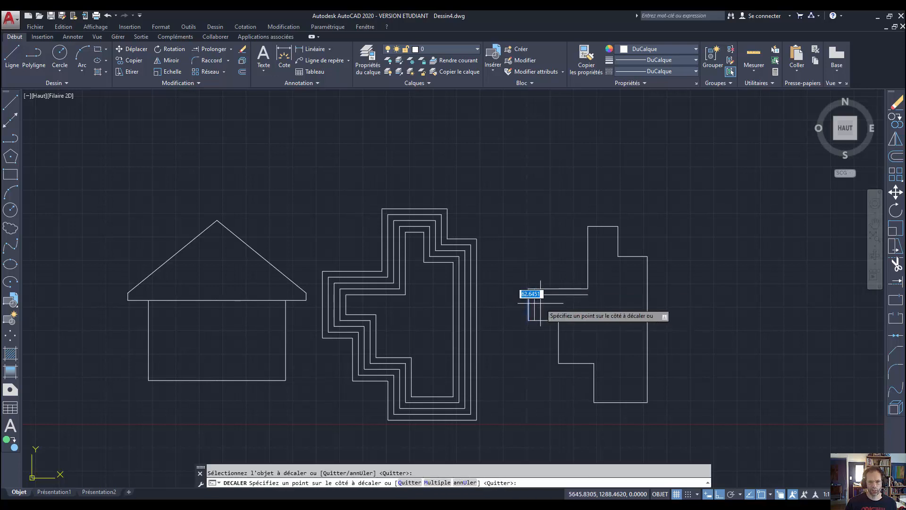
left_click(540, 303)
left_click(543, 319)
left_click(548, 308)
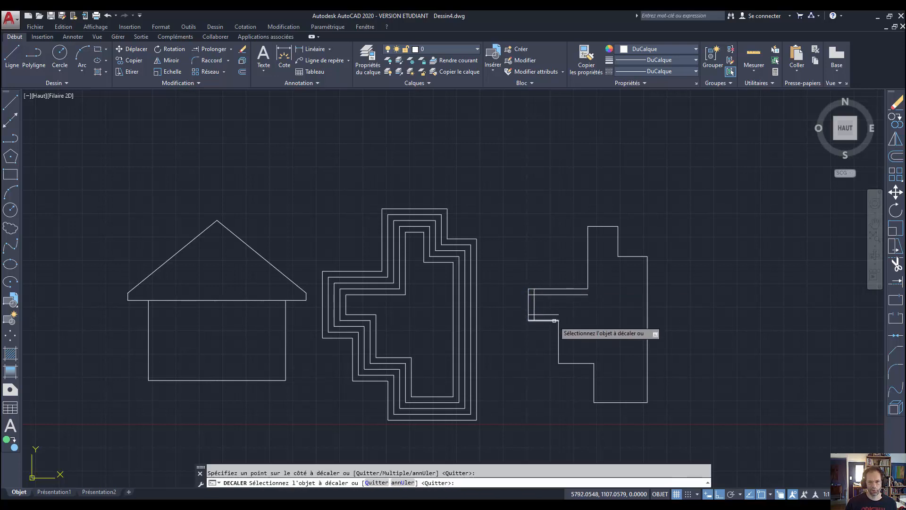
Step: Offset the four edges descending from the arm's underside to the base of the stepped outline inward at the same distance
left_click(559, 340)
left_click(573, 330)
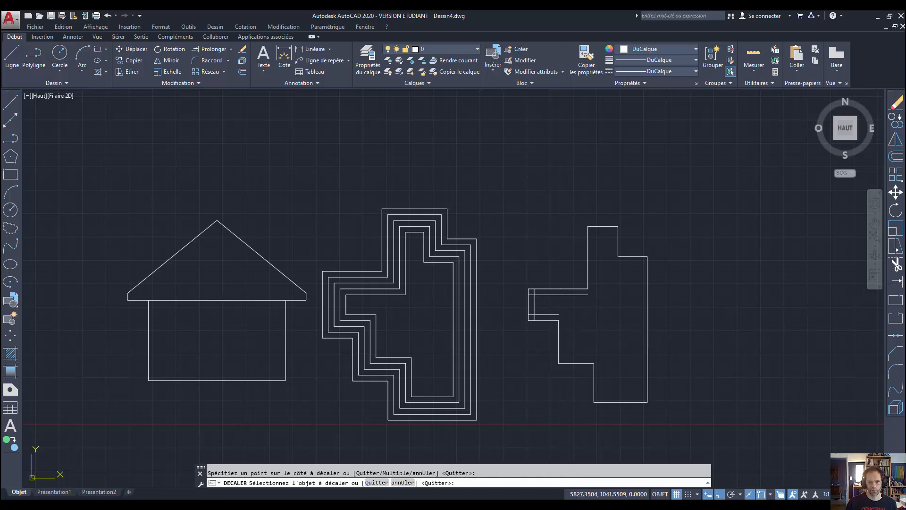
left_click(576, 363)
left_click(569, 354)
left_click(593, 382)
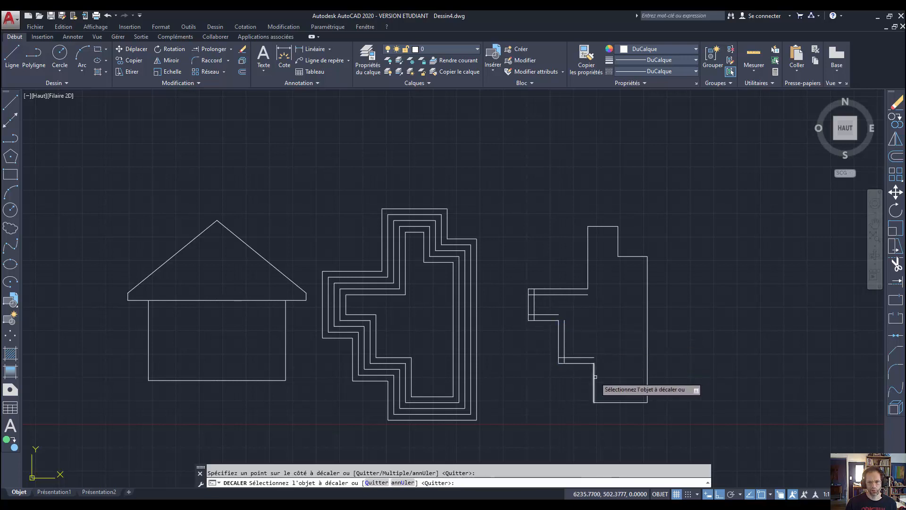
left_click(609, 377)
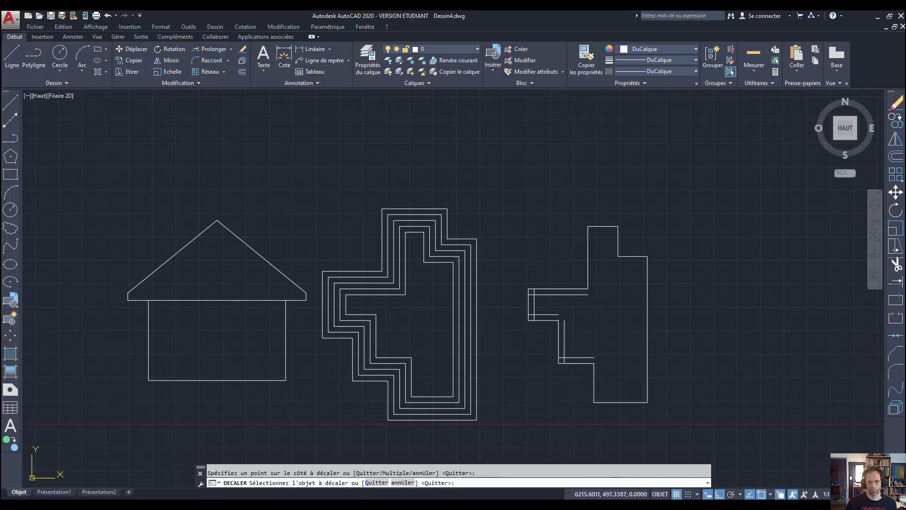
left_click(606, 401)
left_click(618, 390)
Step: Offset the long vertical edge, the shoulder edge and the three edges of the upper block inward at the same distance
left_click(647, 354)
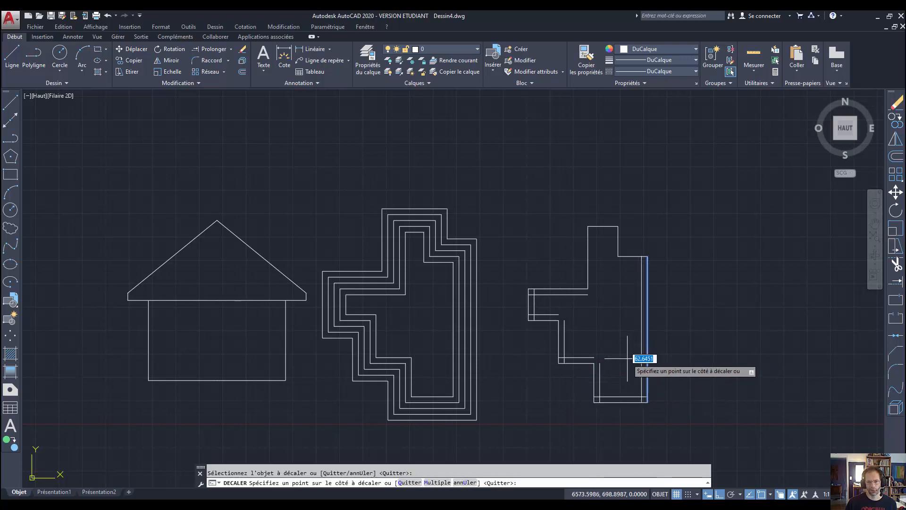
left_click(625, 348)
left_click(631, 256)
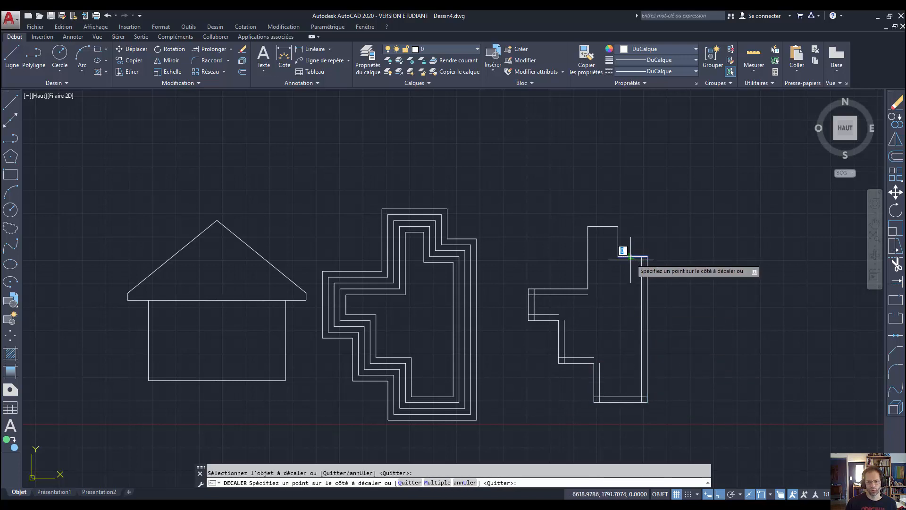
left_click(631, 263)
left_click(617, 240)
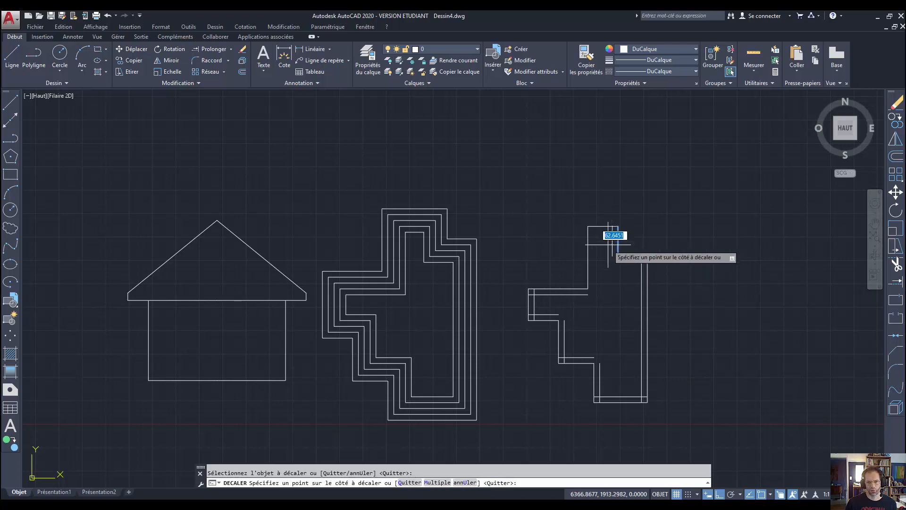
left_click(608, 238)
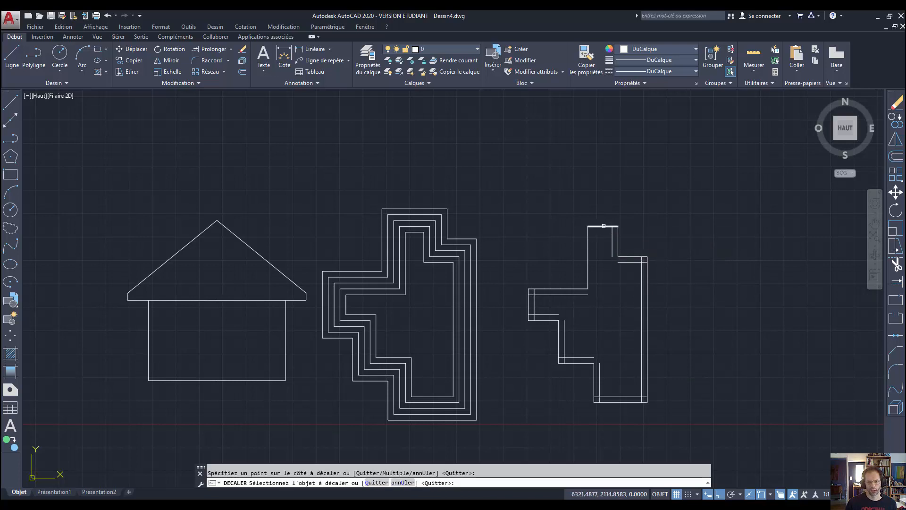
left_click(603, 226)
left_click(600, 238)
left_click(587, 252)
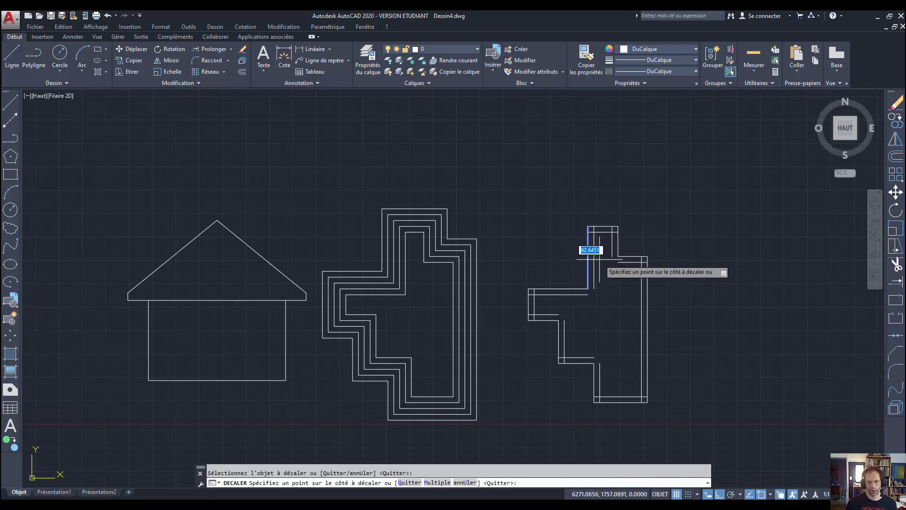
left_click(595, 288)
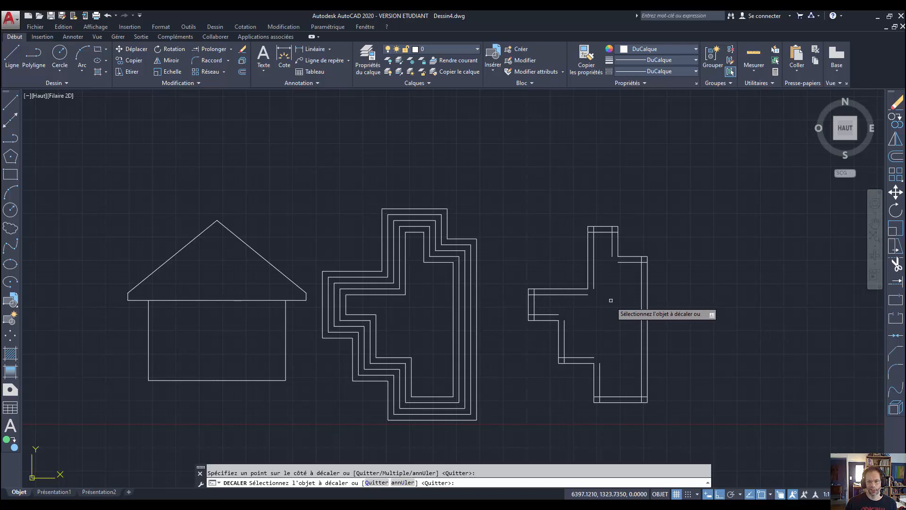
key("Escape")
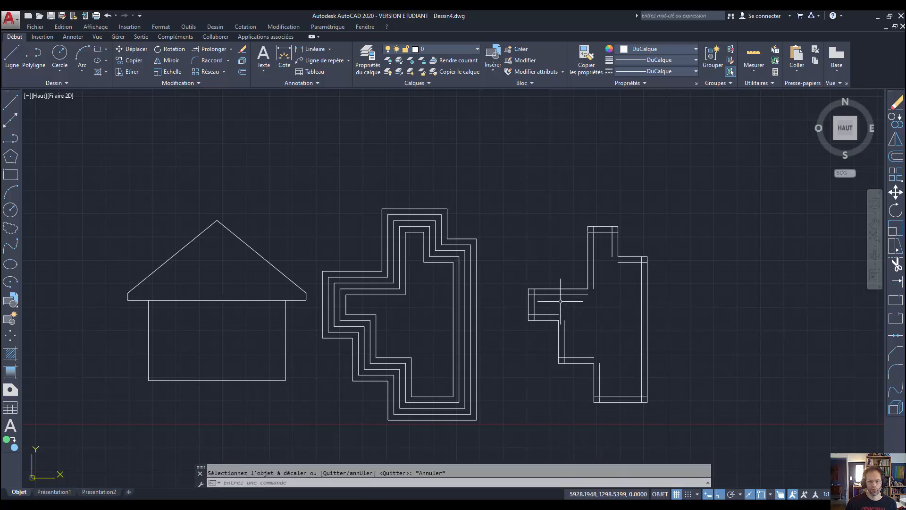
scroll(542, 298, "up", 9)
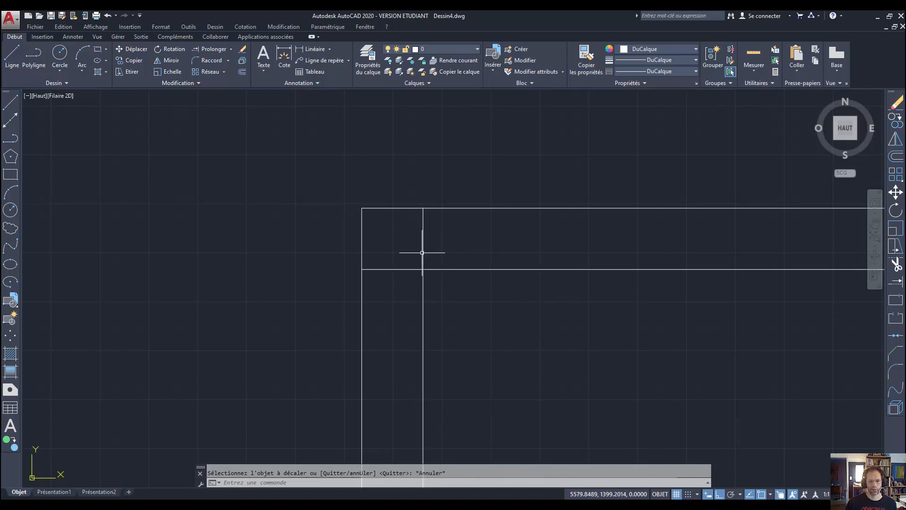
scroll(421, 252, "down", 9)
scroll(421, 252, "up", 4)
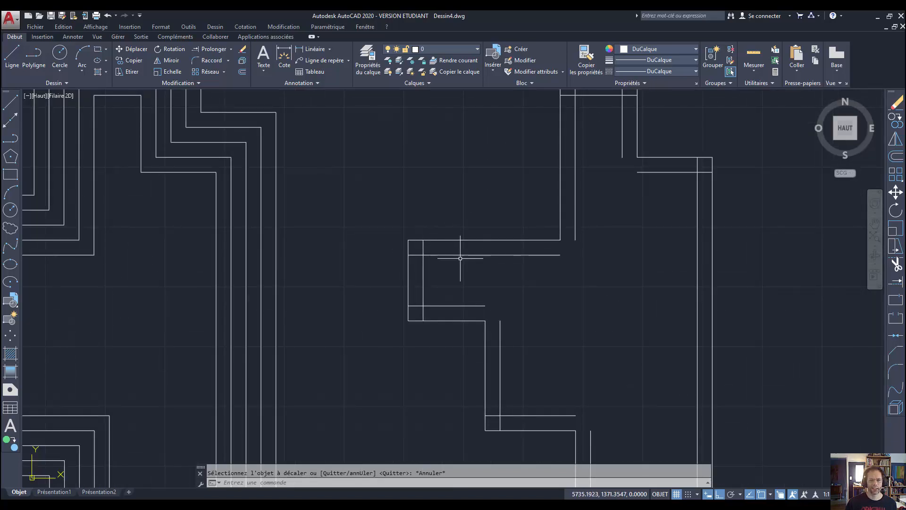
scroll(458, 257, "down", 6)
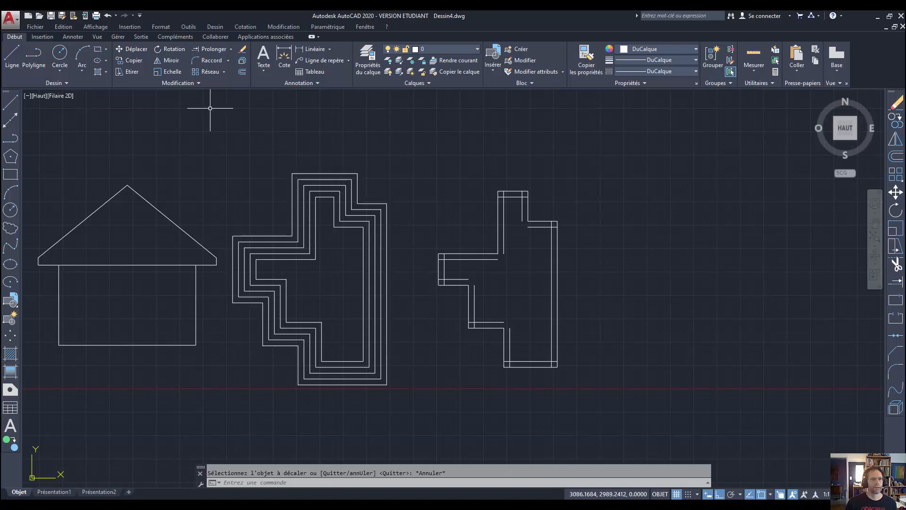
left_click(242, 73)
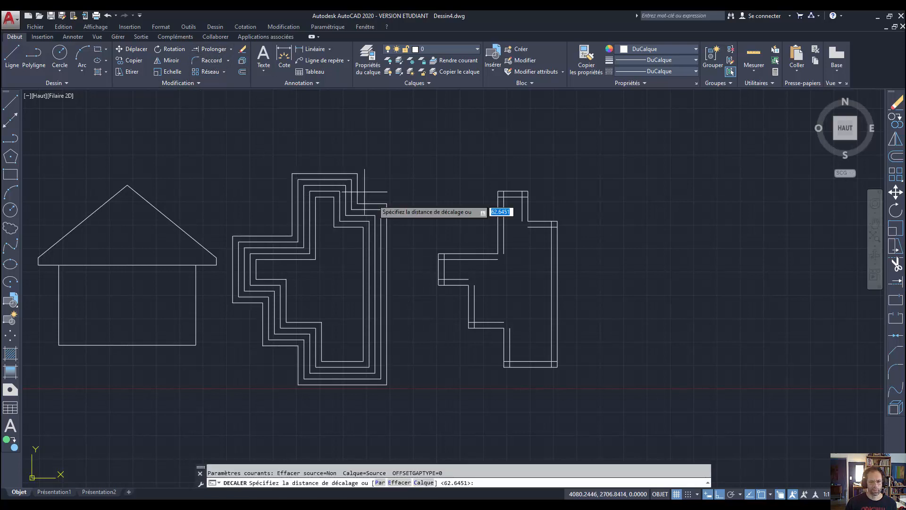
key("Escape")
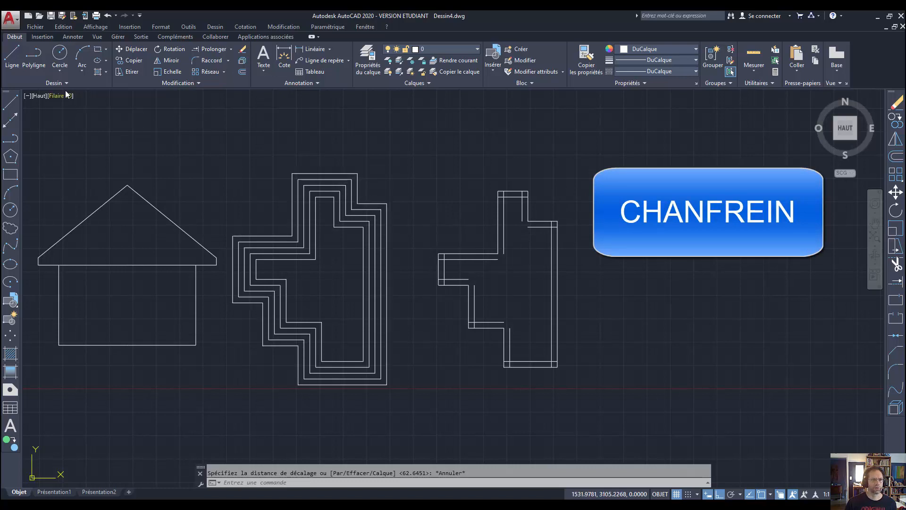
Step: Draw a rectangle with two corner points in the empty space beyond the single stepped outline
left_click(97, 51)
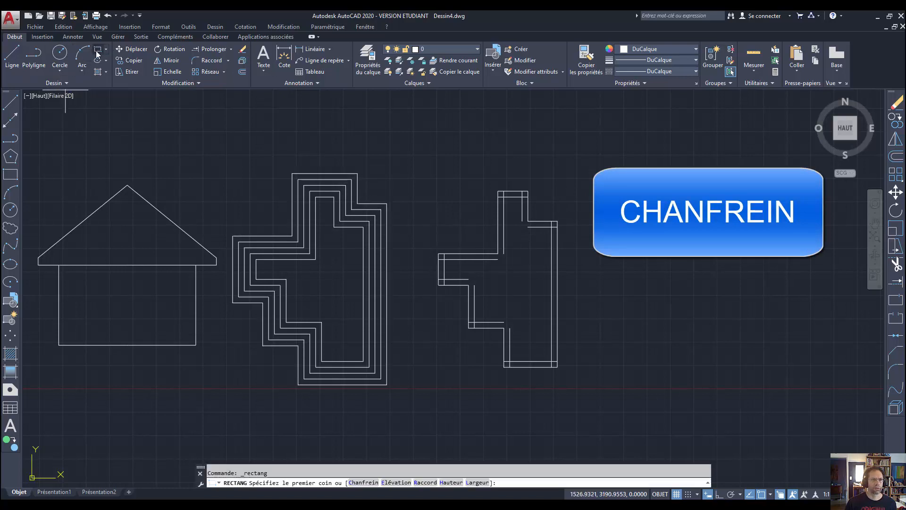
left_click(656, 303)
left_click(751, 231)
scroll(454, 291, "down", 4)
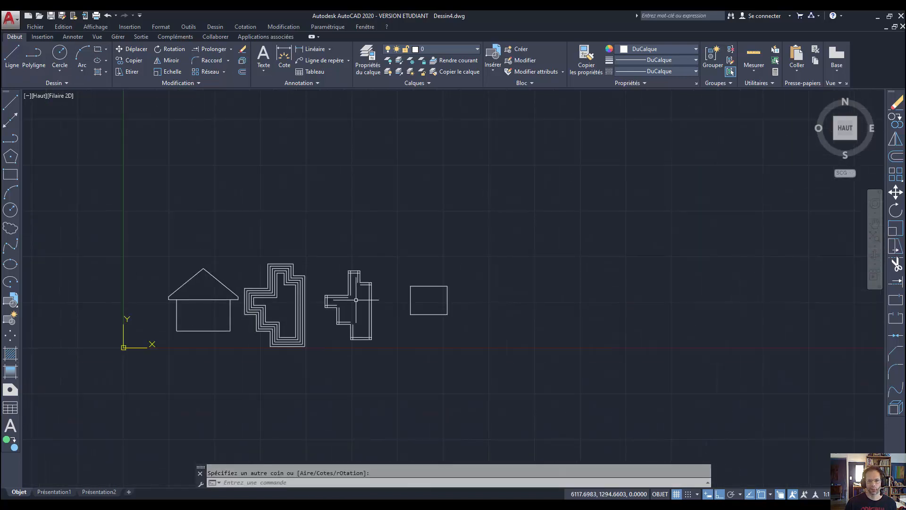
scroll(424, 302, "up", 8)
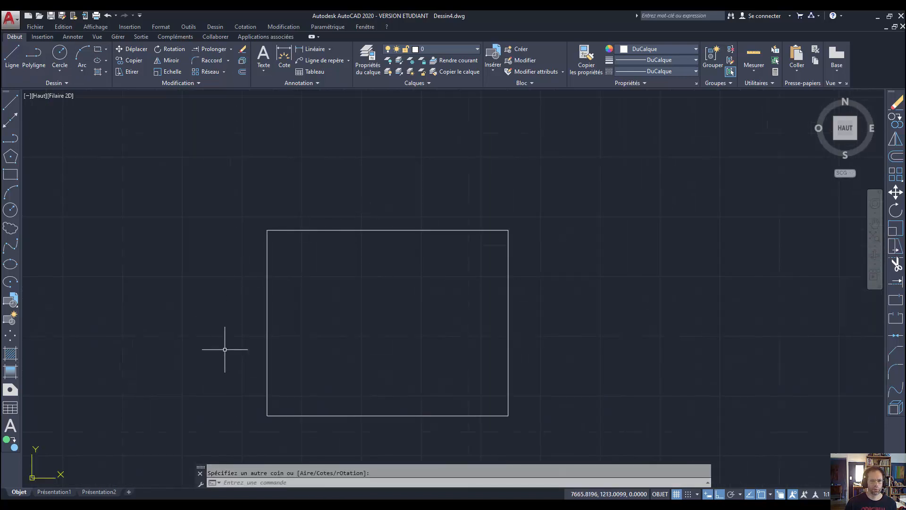
Step: Draw a diagonal line with Ortho off across the rectangle's upper-left corner, and erase it
left_click(12, 56)
left_click(304, 231)
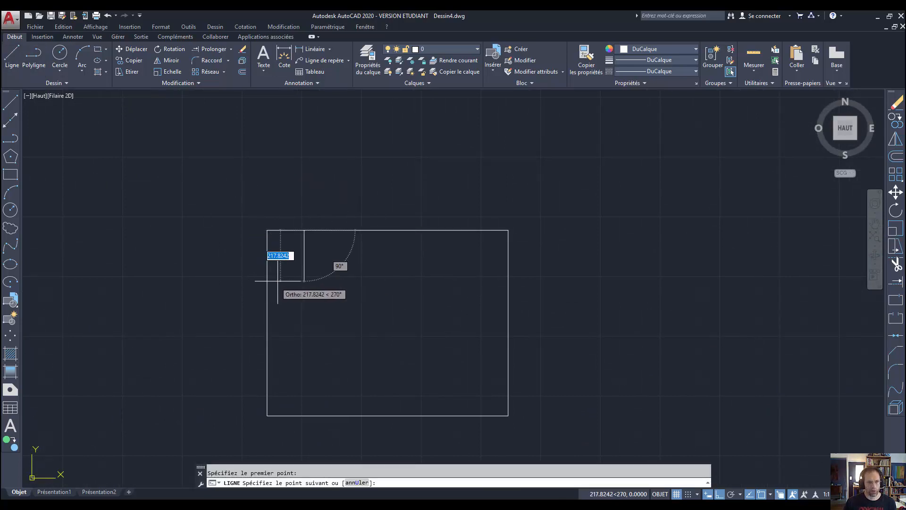
key("F8")
left_click(267, 265)
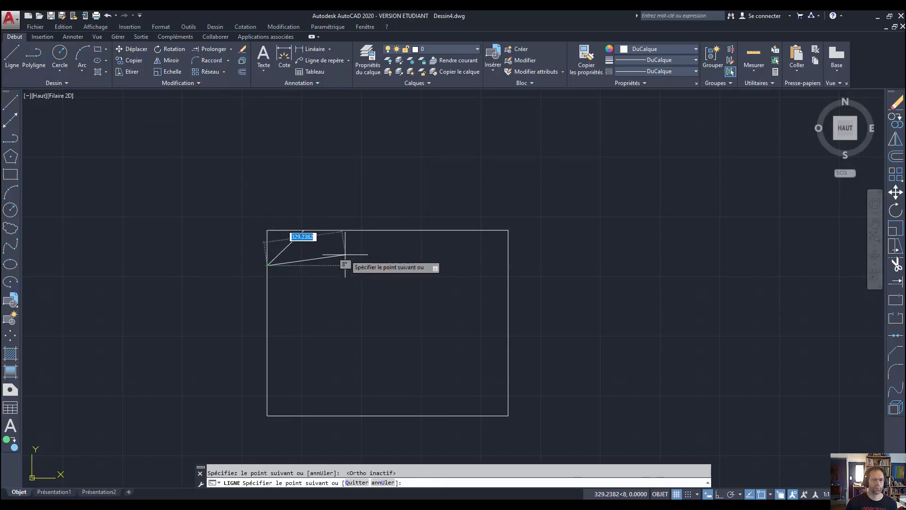
key("Escape")
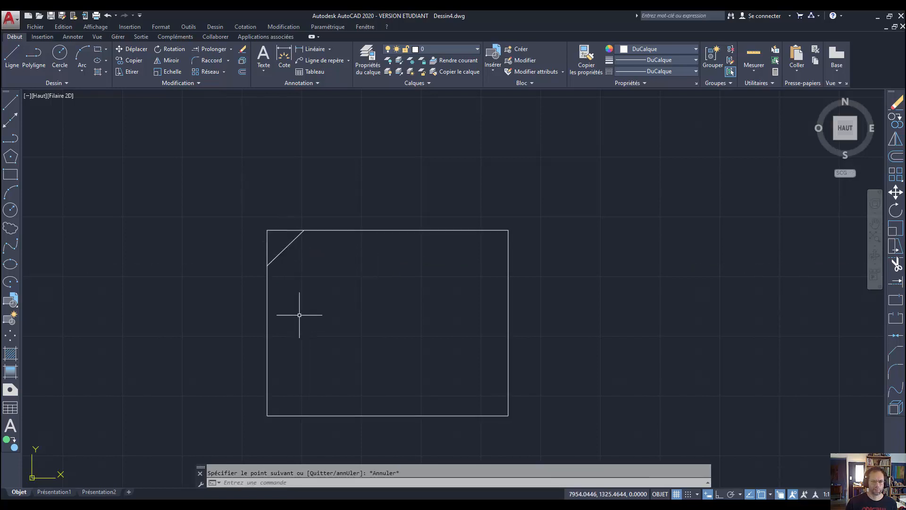
left_click(288, 245)
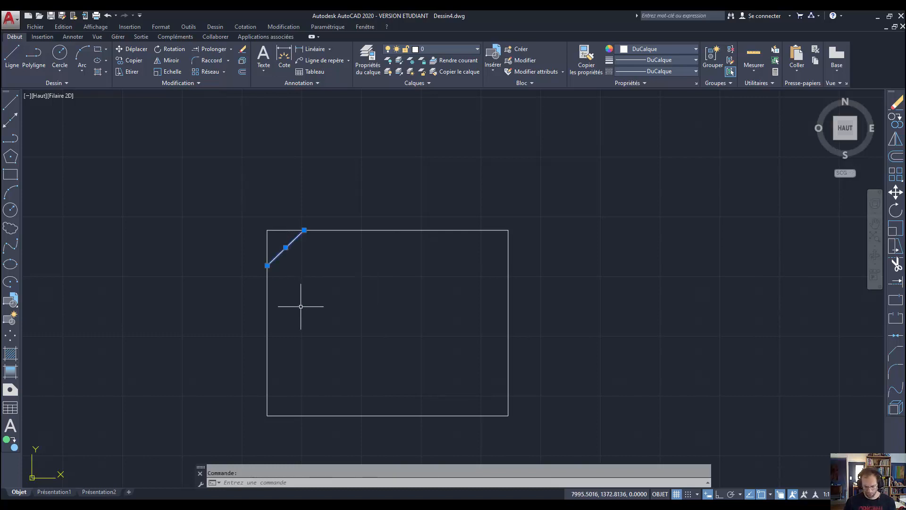
key("Delete")
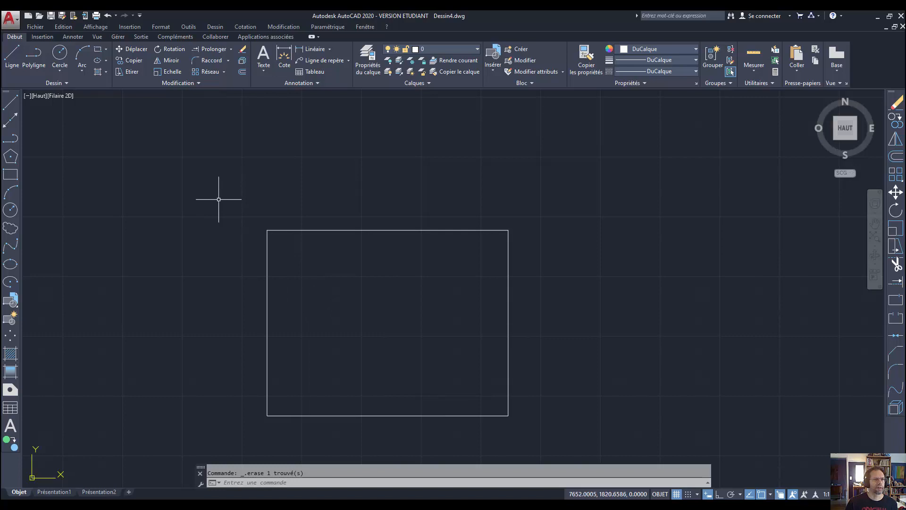
Step: Try to chamfer the rectangle's upper-left corner with CHANFREIN at its current distances
left_click(228, 61)
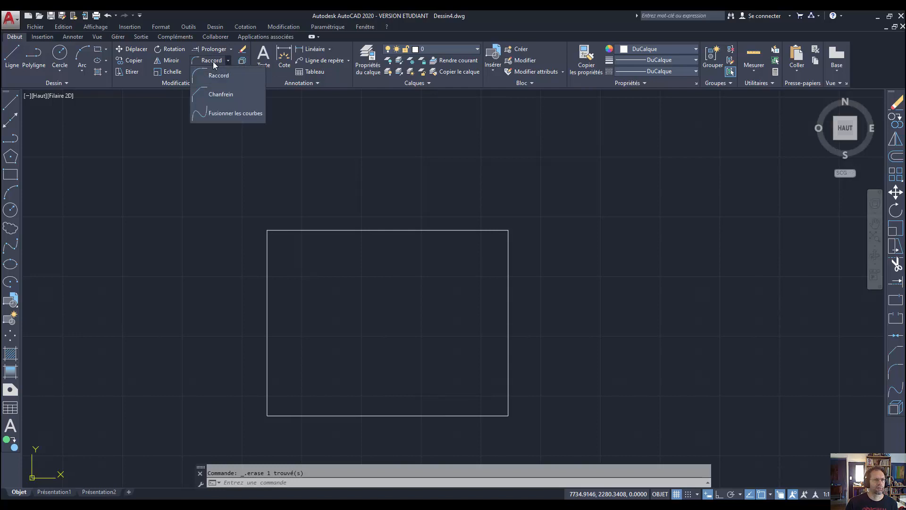
left_click(254, 95)
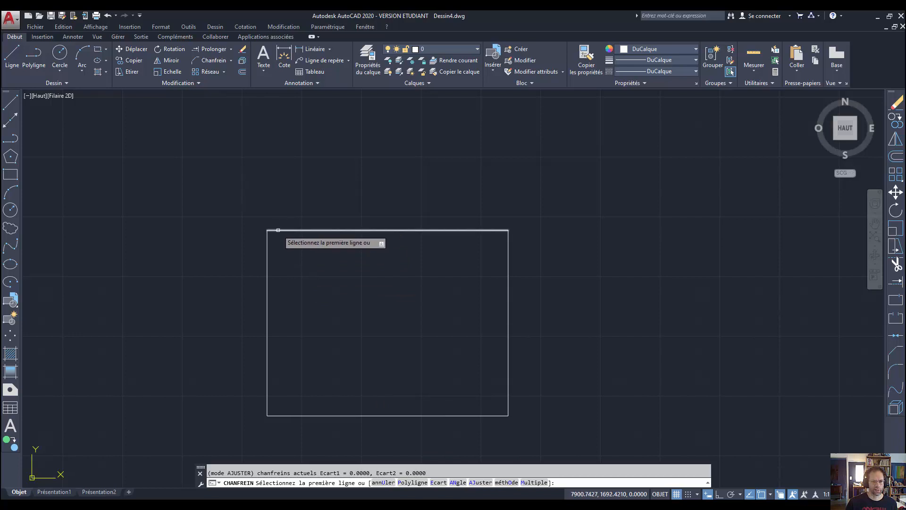
left_click(278, 230)
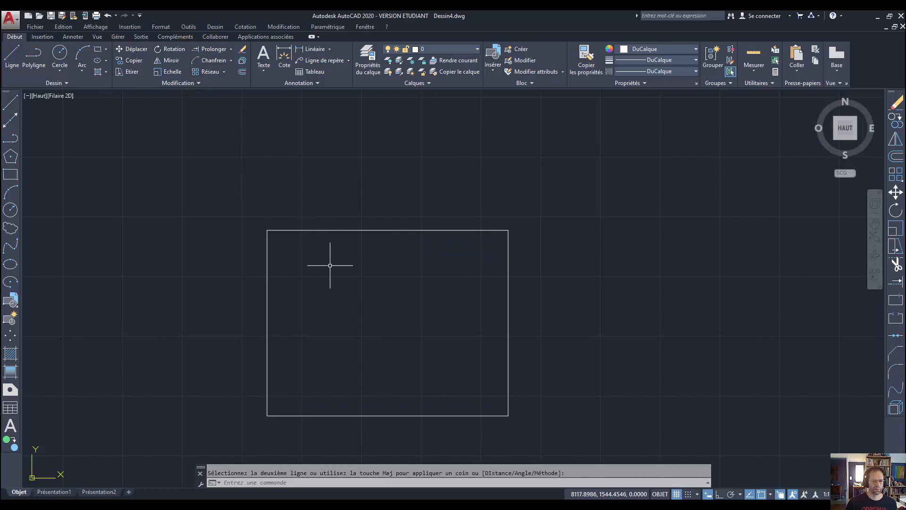
Step: Chamfer the rectangle's upper-left corner with both chamfer distances set to 50
key("Return")
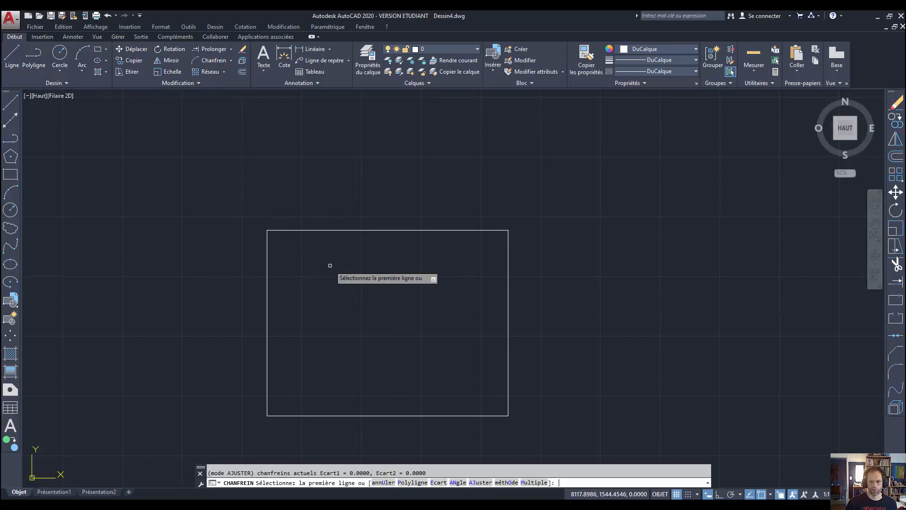
left_click(438, 482)
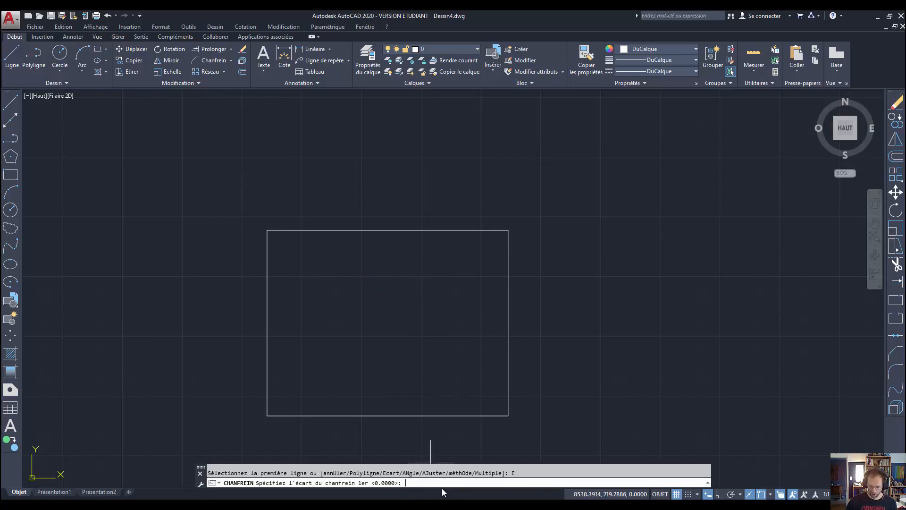
type("50")
key("Return")
type("5")
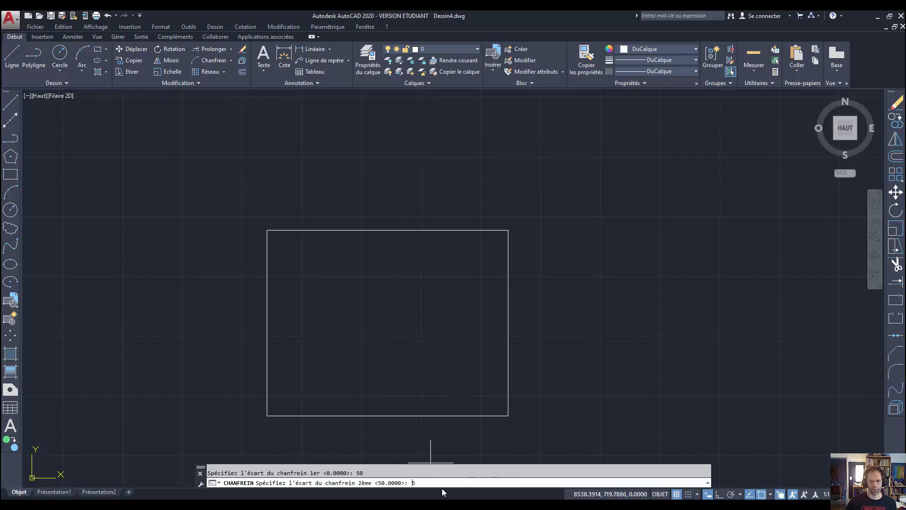
type("0")
key("Return")
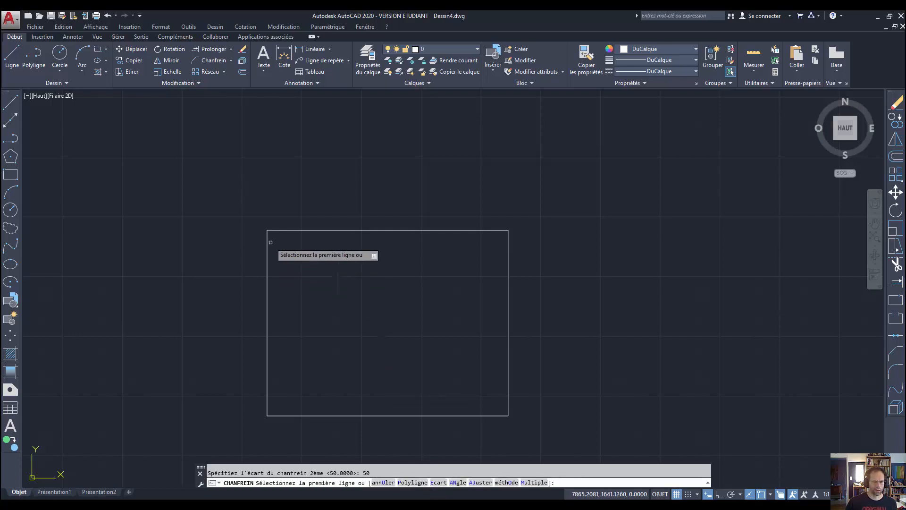
left_click(289, 231)
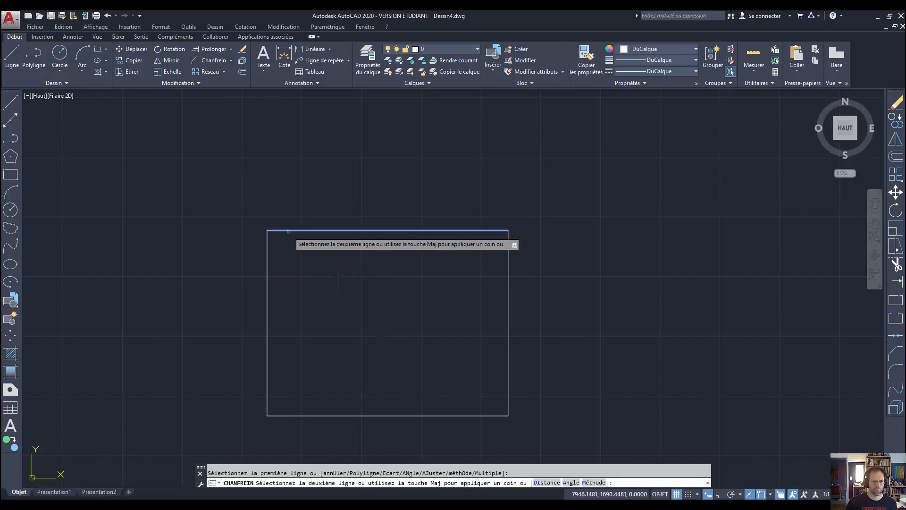
left_click(268, 251)
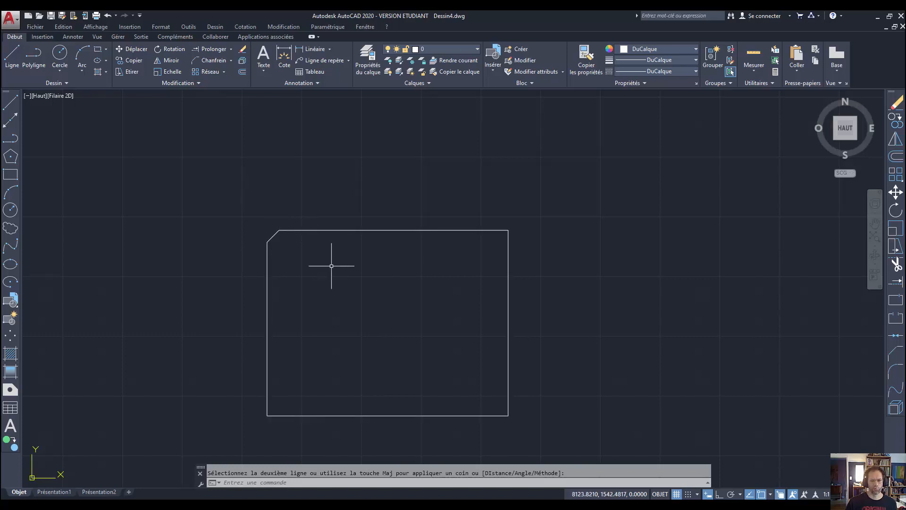
Step: Chamfer the rectangle's upper-right corner 100 along the upper edge and 50 along the vertical edge, and undo it
key("Escape")
key("Return")
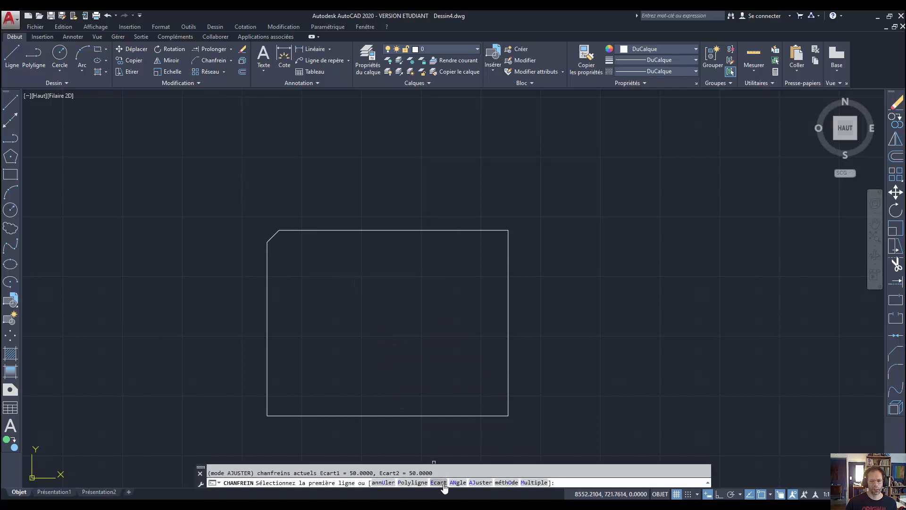
left_click(443, 484)
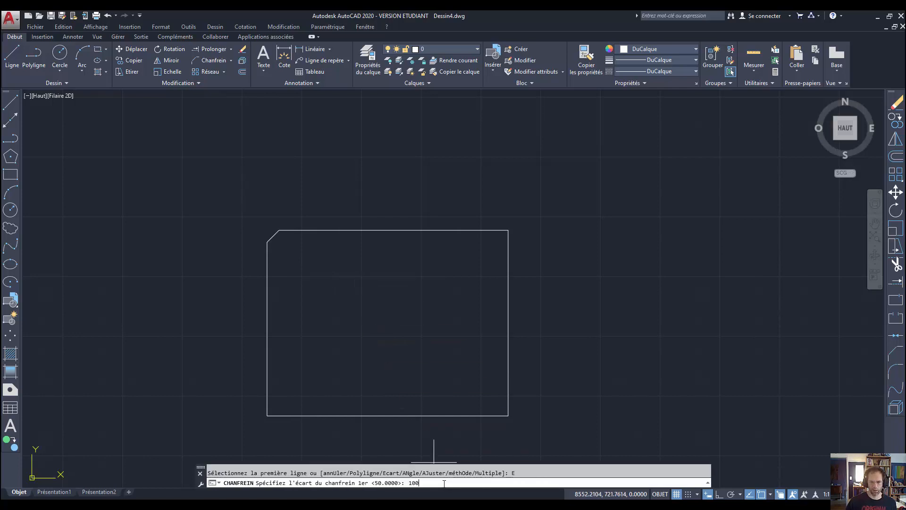
type("100")
key("Return")
type("50")
key("Return")
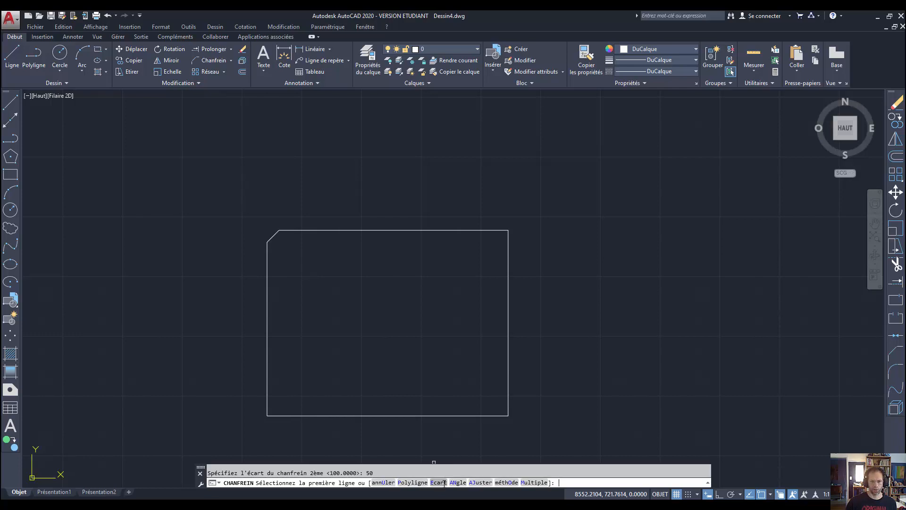
left_click(491, 230)
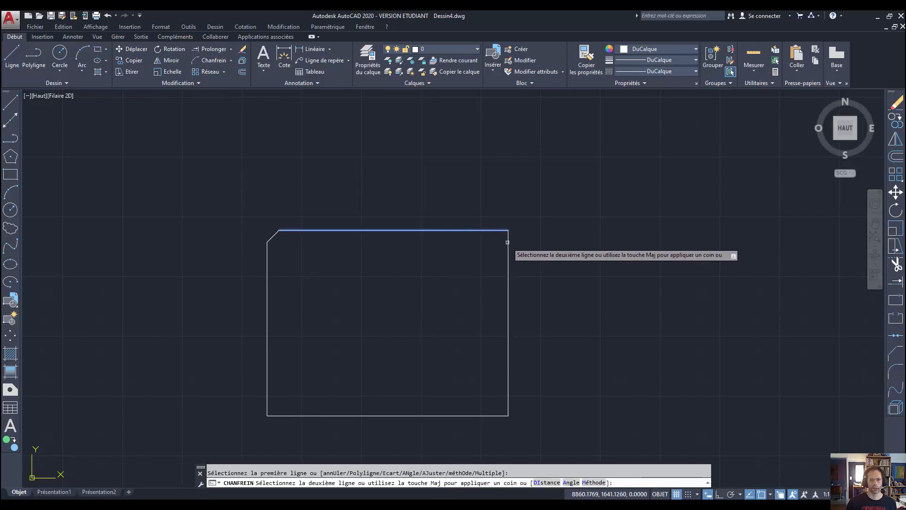
left_click(508, 246)
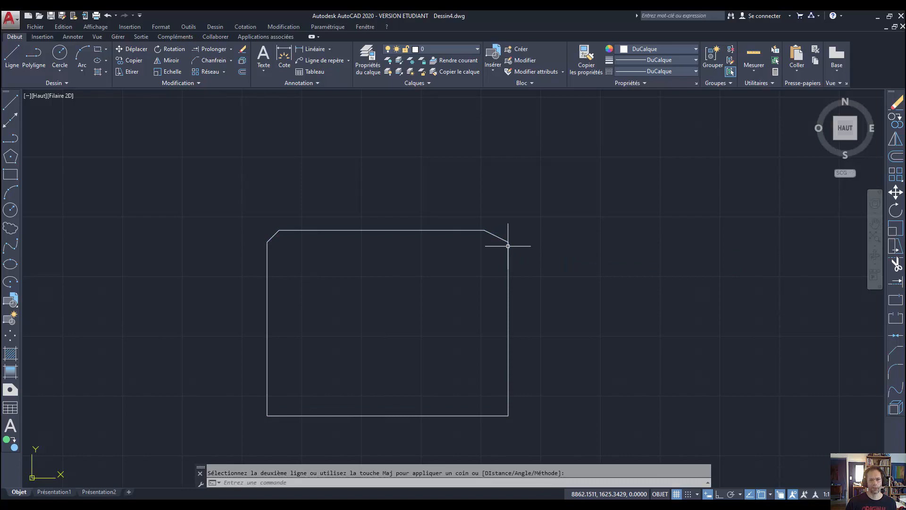
key("ctrl+z")
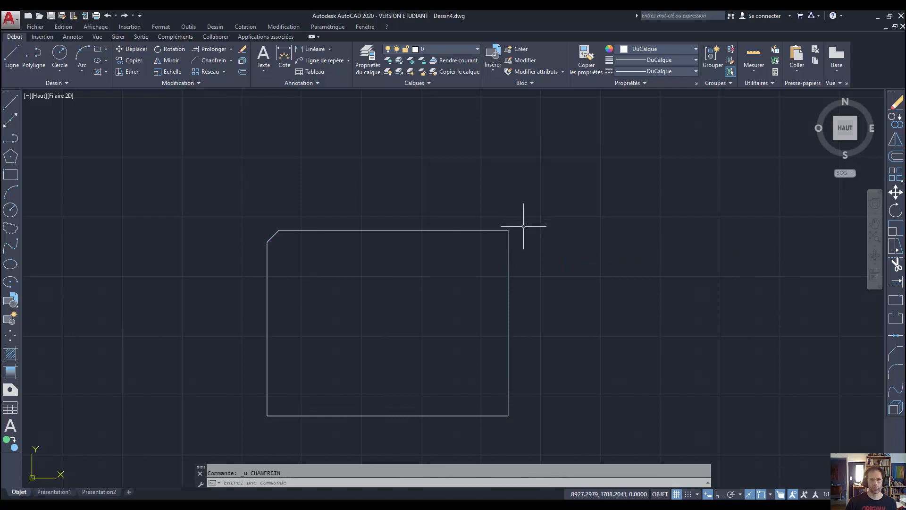
Step: Chamfer the rectangle's upper-right corner 100 along the vertical edge and 50 along the upper edge, and undo both corner chamfers
left_click(212, 60)
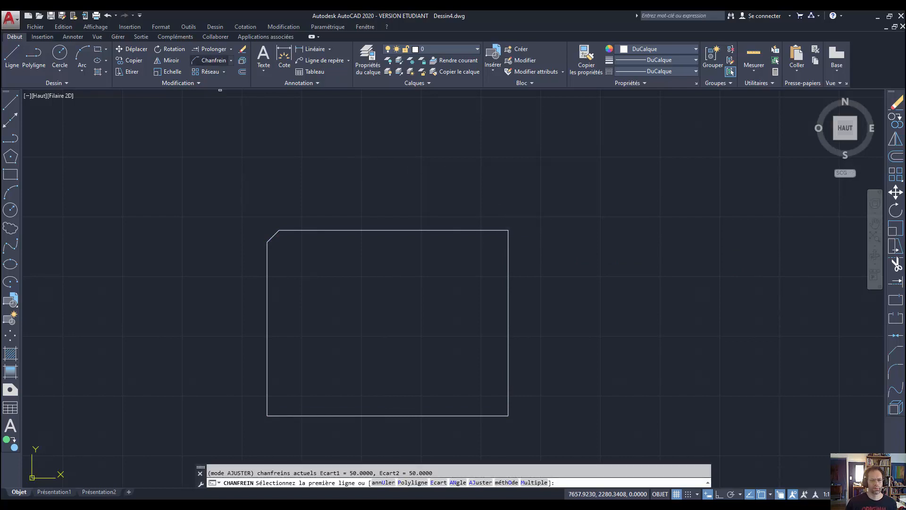
left_click(444, 482)
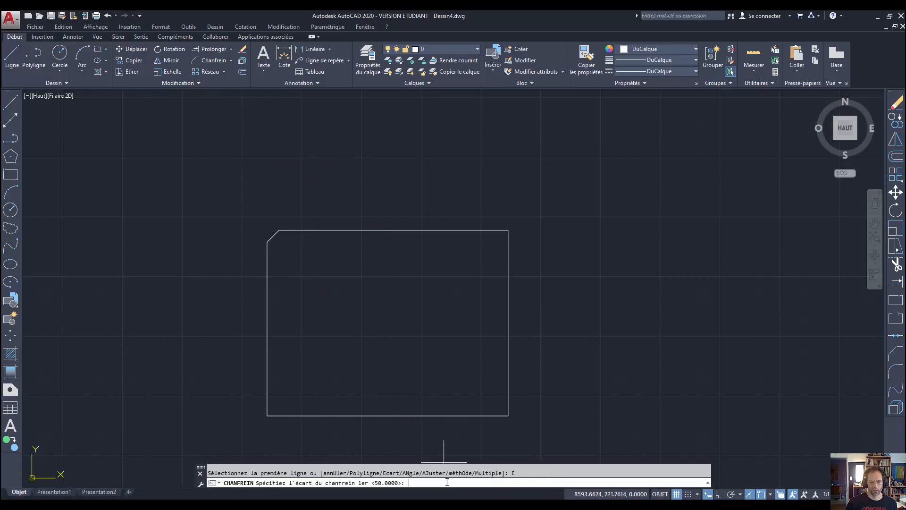
type("100")
key("Return")
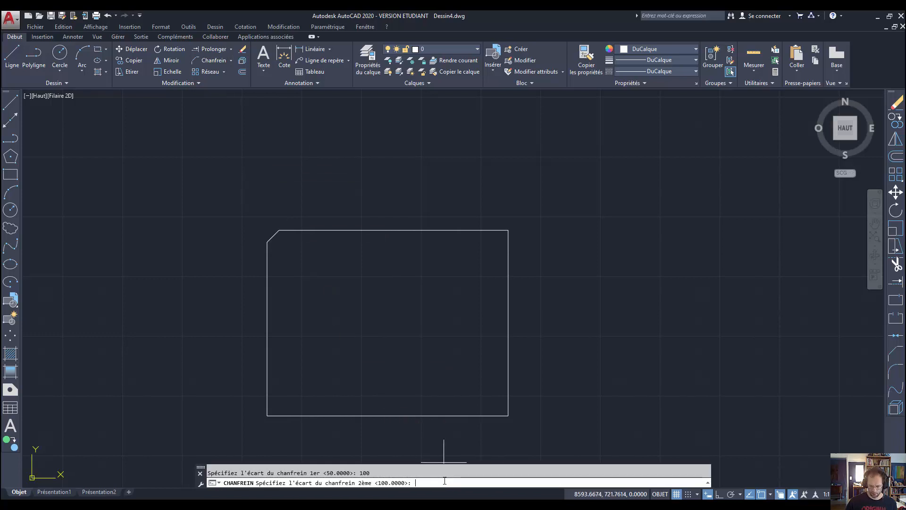
key("Return")
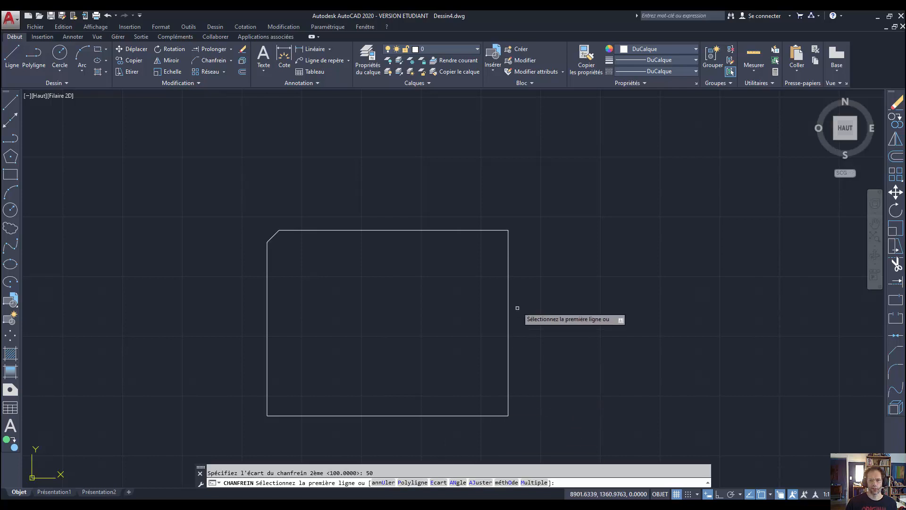
left_click(508, 253)
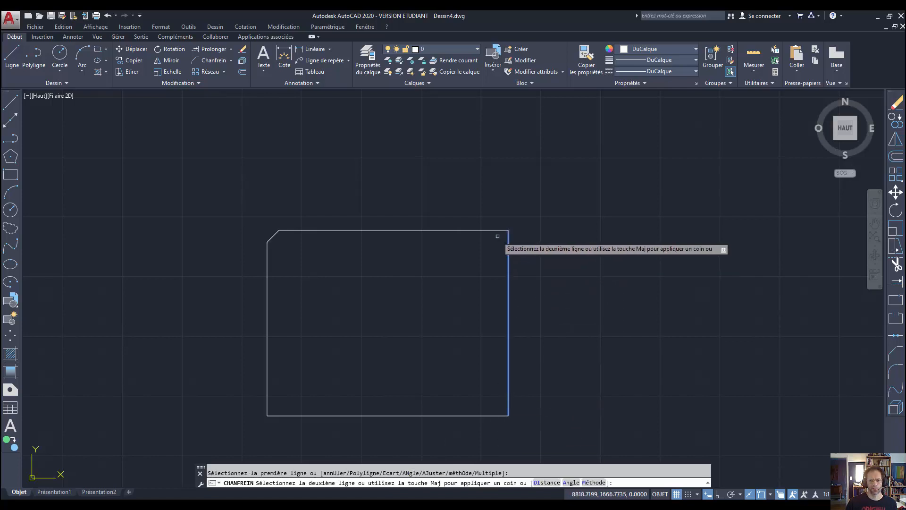
left_click(485, 229)
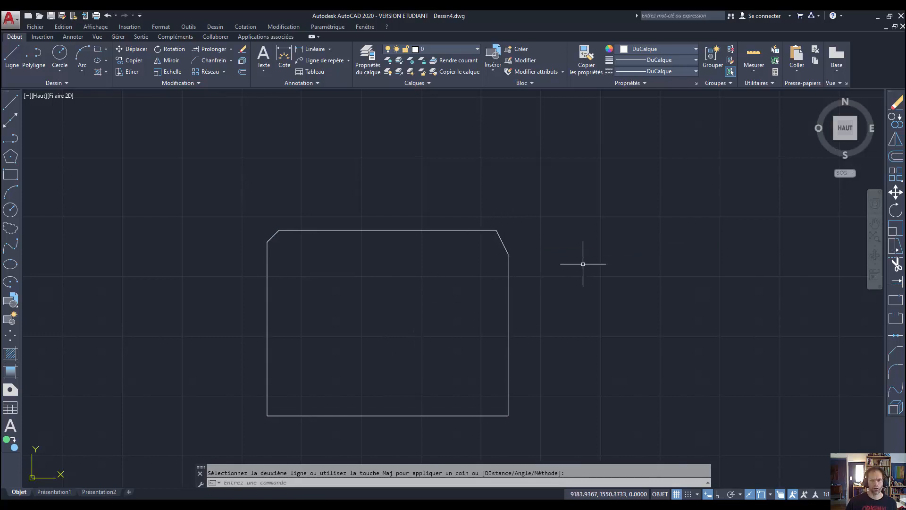
key("ctrl+z")
key("ctrl+z")
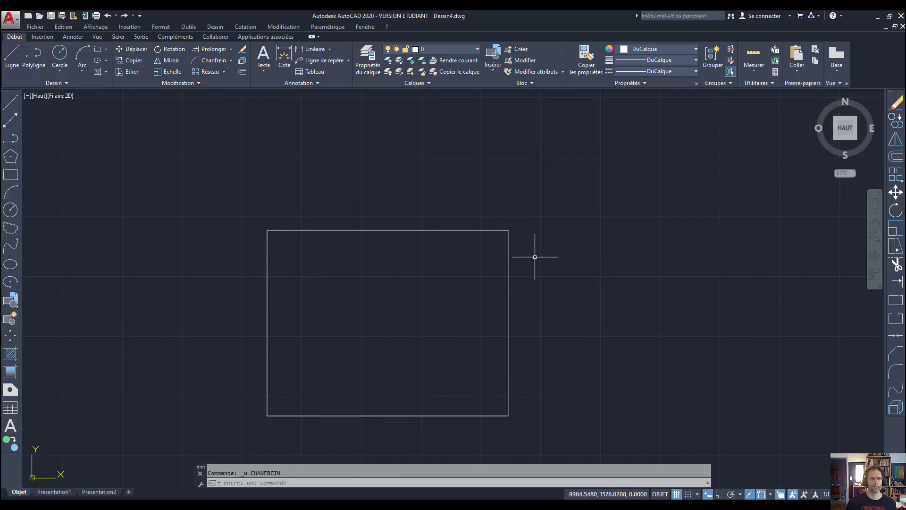
Step: Chamfer all four corners of the rectangle at once with the Polyligne option and both distances set to 50
left_click(216, 60)
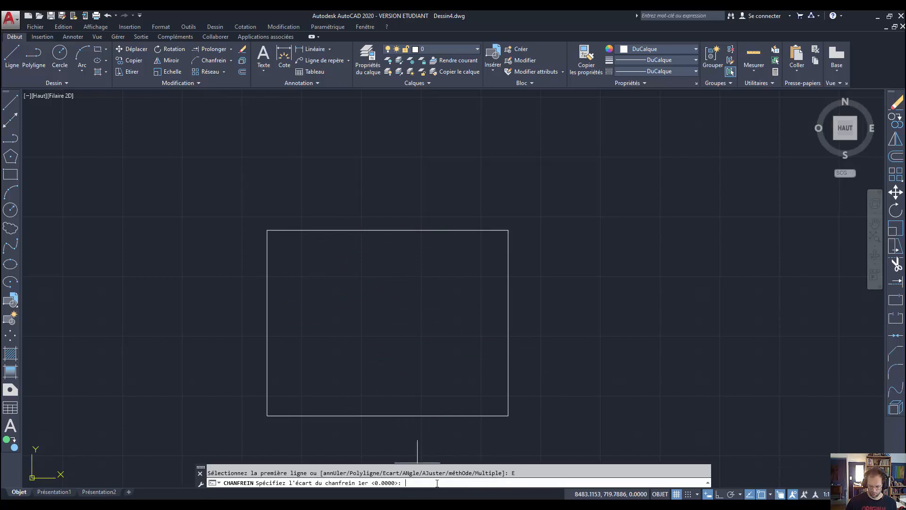
key("Return")
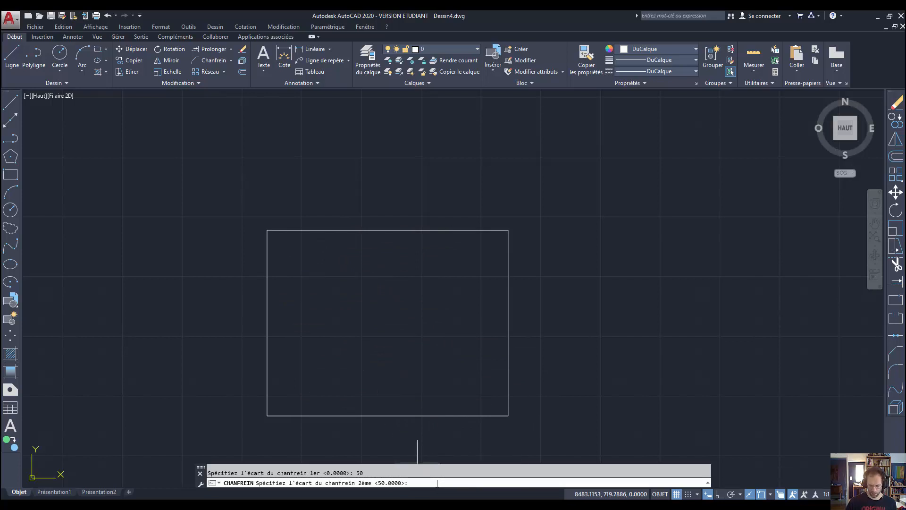
key("Return")
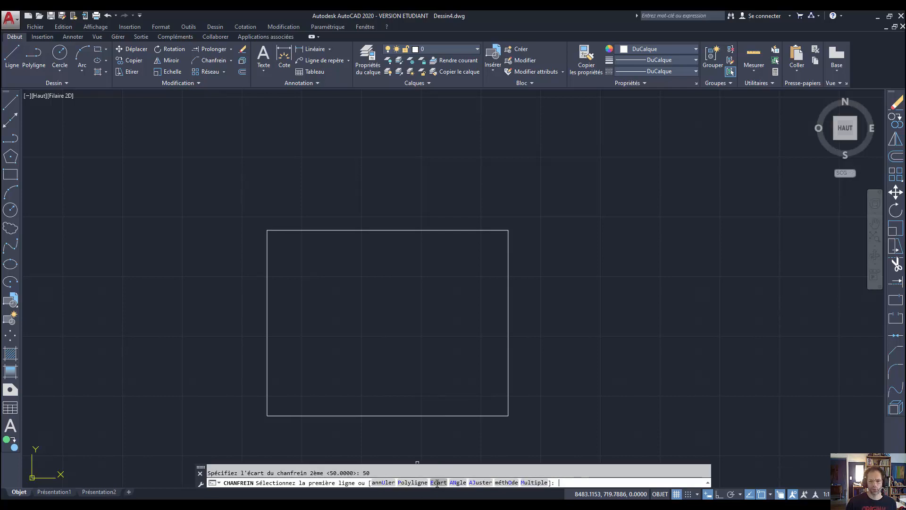
left_click(413, 482)
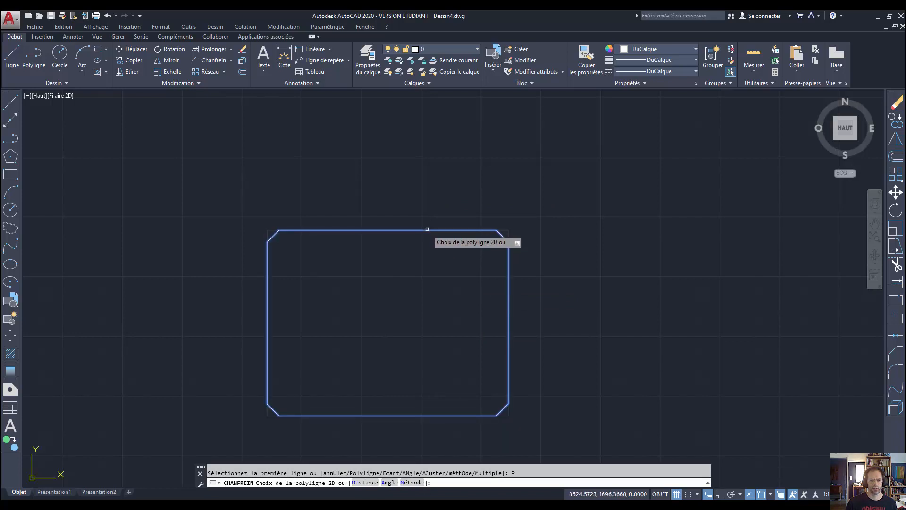
left_click(427, 229)
Step: Erase the four concentric offset copies inside the outermost stepped outline beside the house
scroll(434, 205, "down", 10)
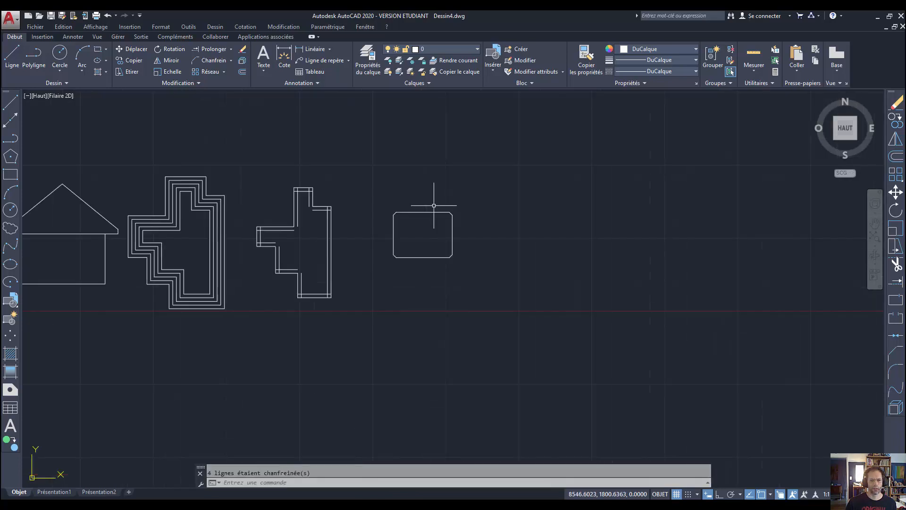
scroll(331, 210, "up", 8)
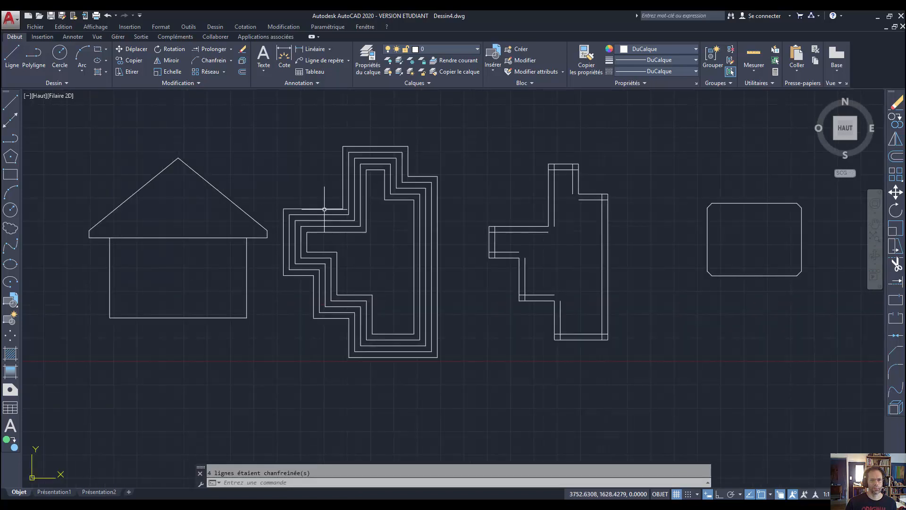
left_click(413, 259)
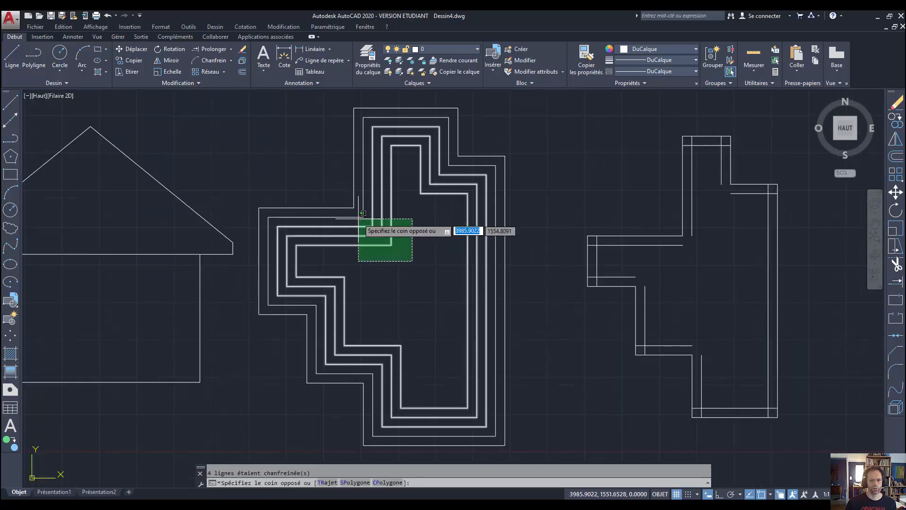
left_click(358, 213)
key("Delete")
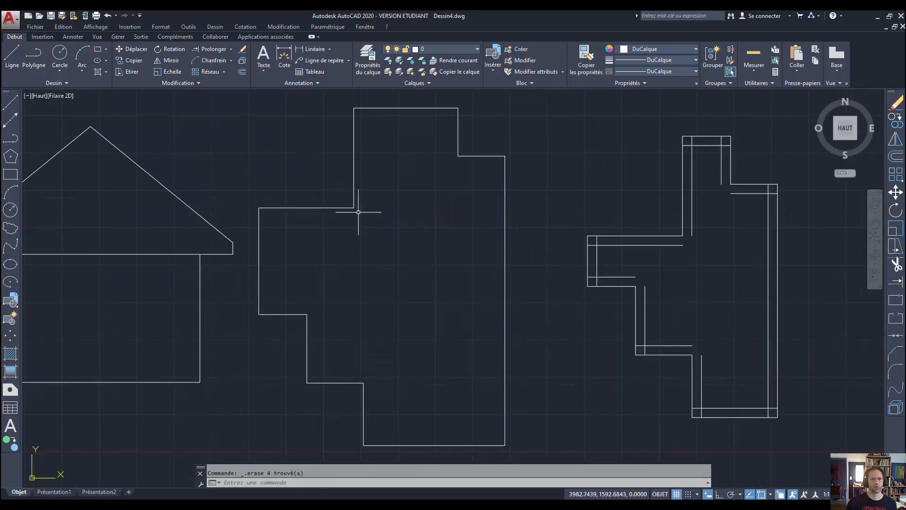
Step: Chamfer every corner of the large stepped outline at once with the Polyligne option at the current distances
left_click(221, 62)
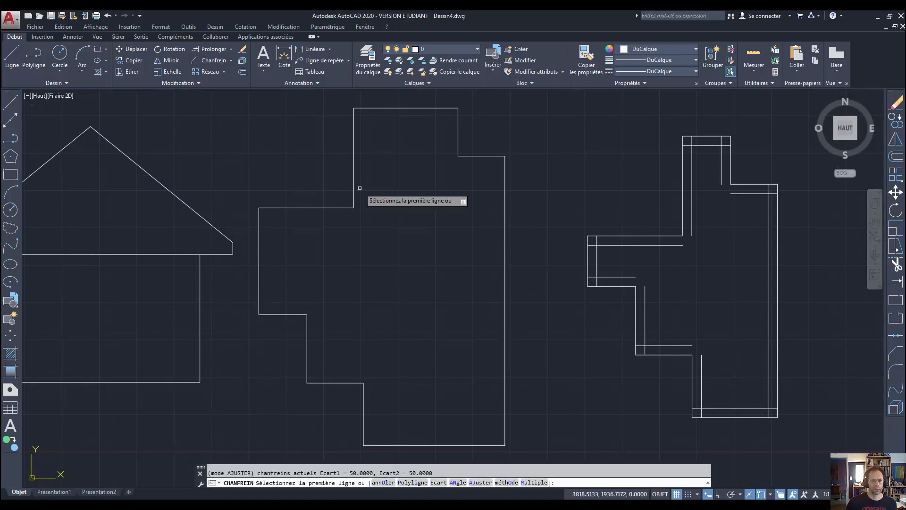
left_click(412, 482)
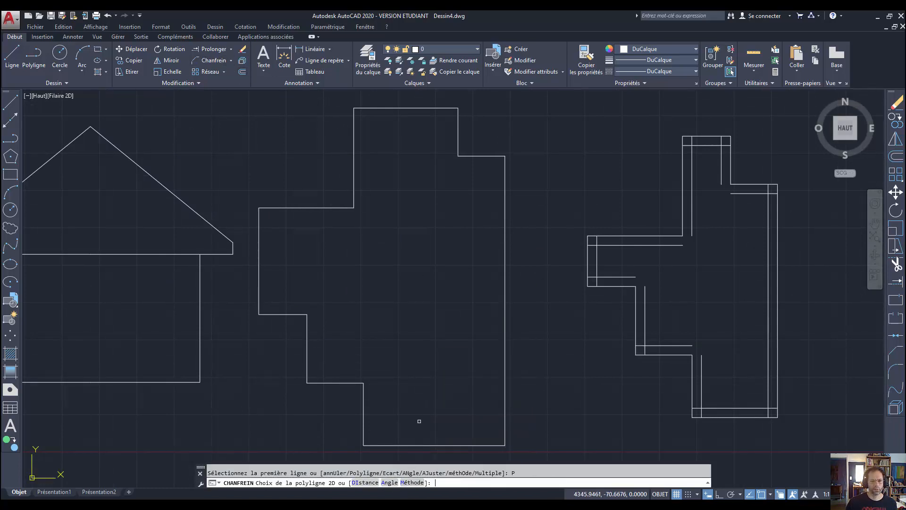
left_click(336, 208)
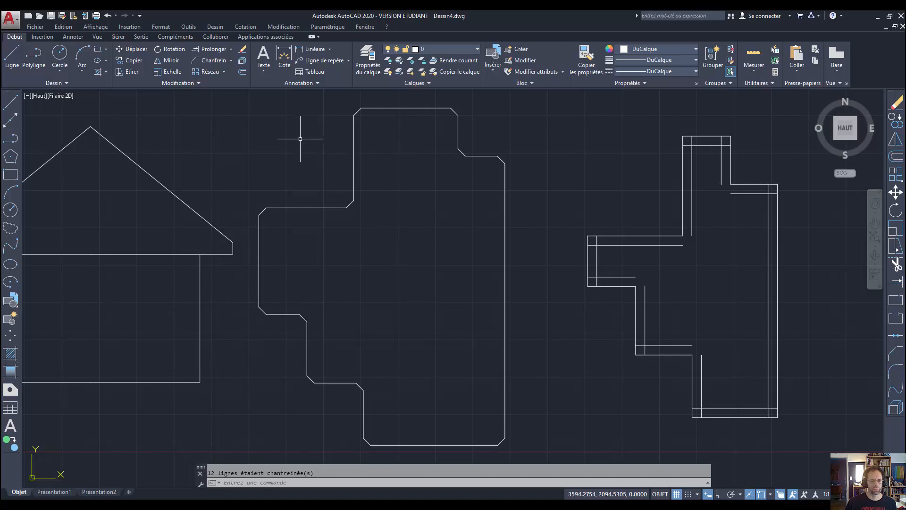
key("Return")
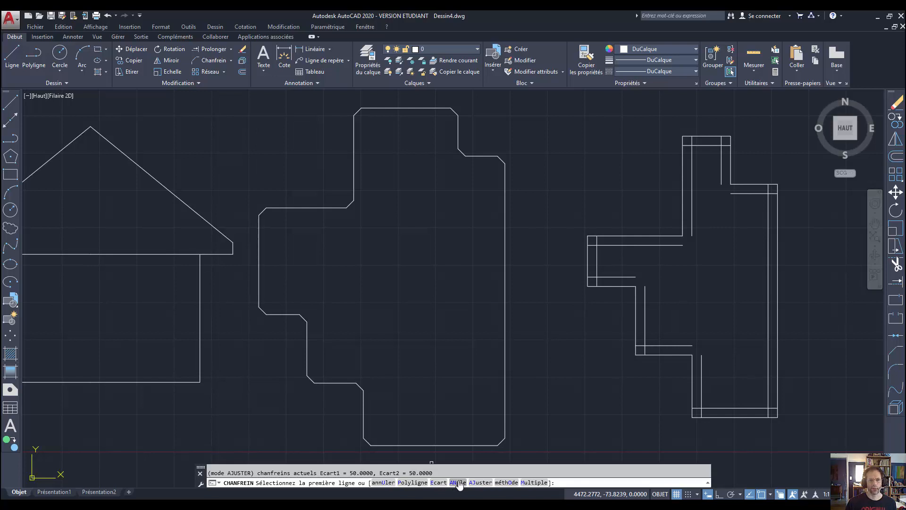
key("Escape")
scroll(278, 302, "down", 7)
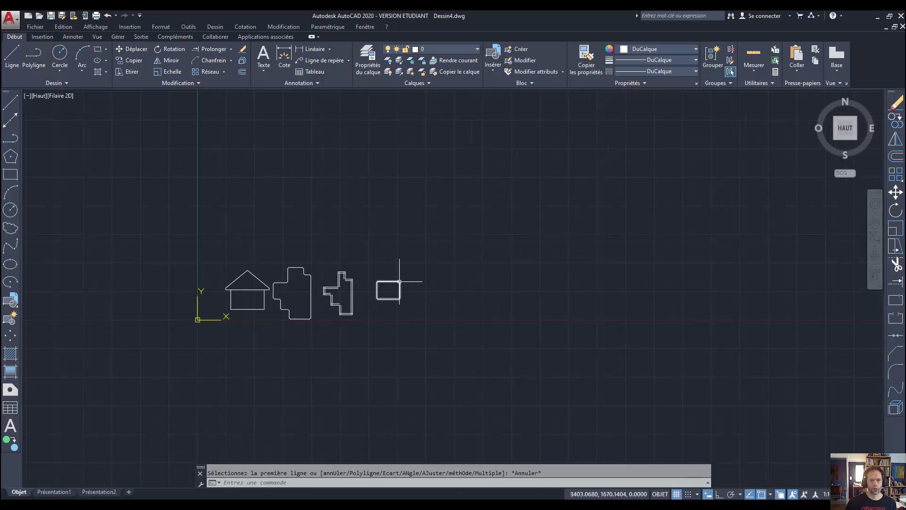
Step: Draw a slightly taller, nearly square rectangle in the empty area just to the right of the chamfered rectangle
scroll(399, 281, "up", 5)
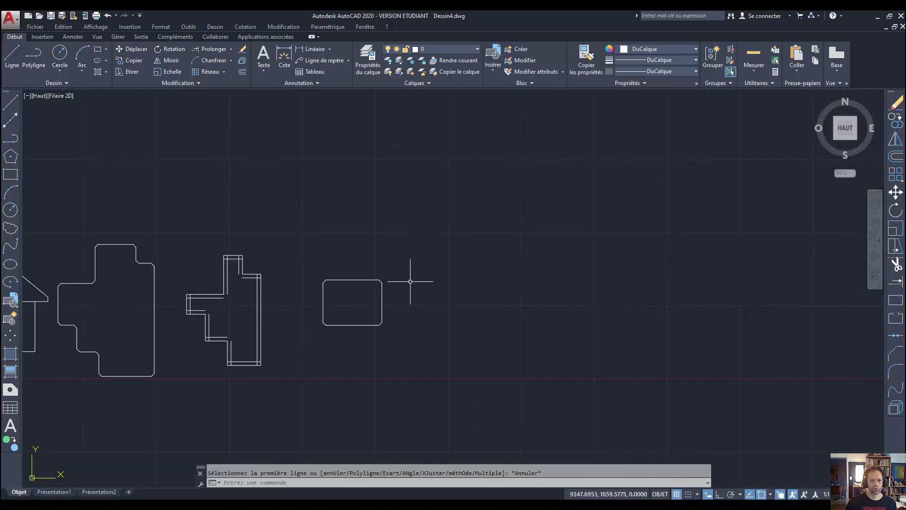
left_click(101, 51)
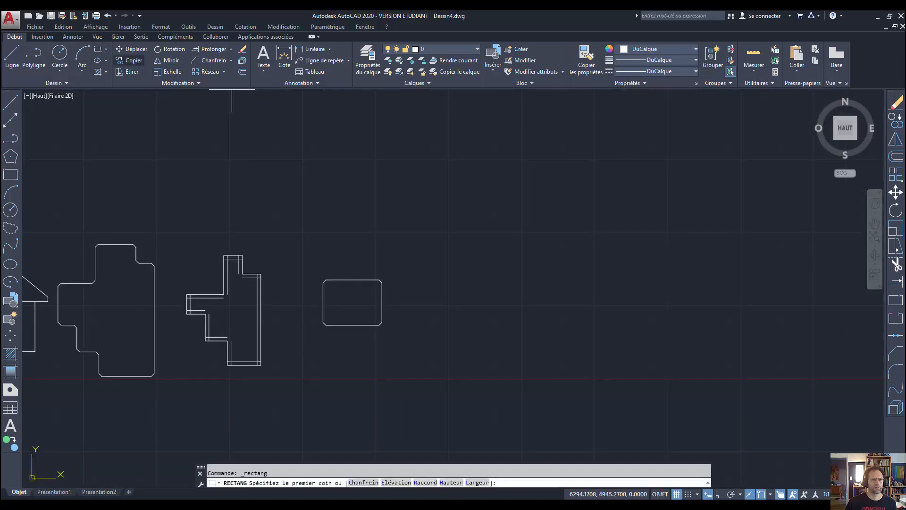
left_click(400, 325)
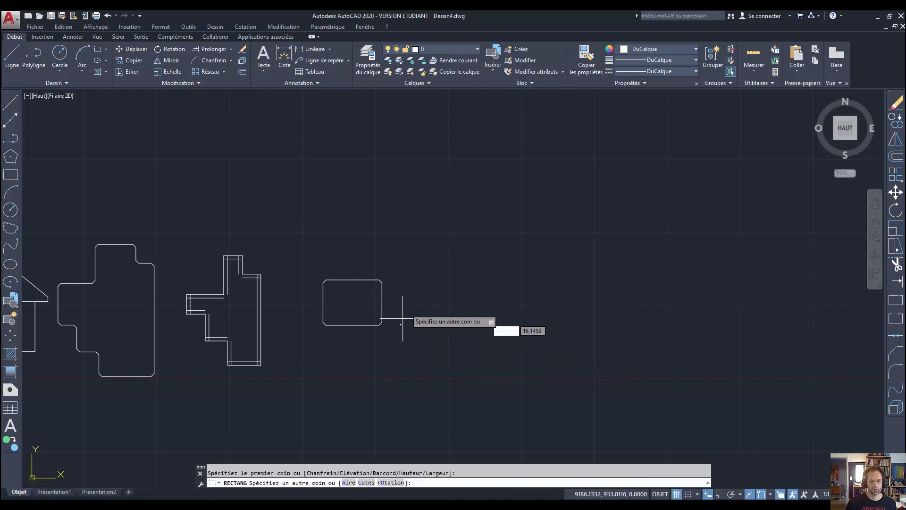
left_click(447, 275)
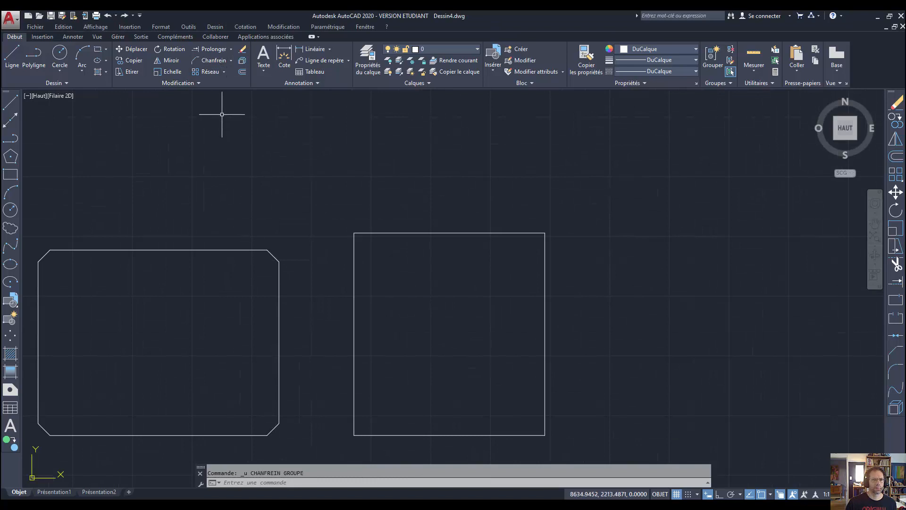
Step: Chamfer the new rectangle's upper-right corner with the Angle option, 100 along the upper edge at 22.5 degrees
left_click(212, 56)
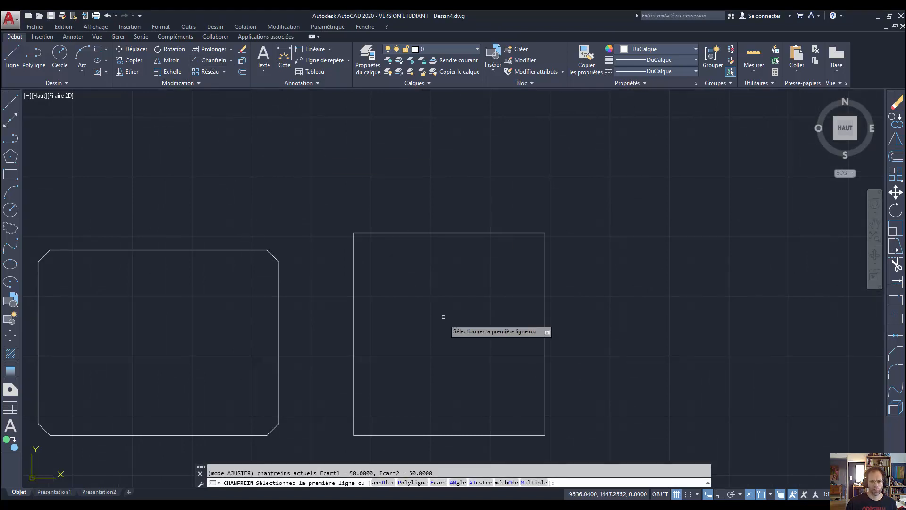
left_click(456, 482)
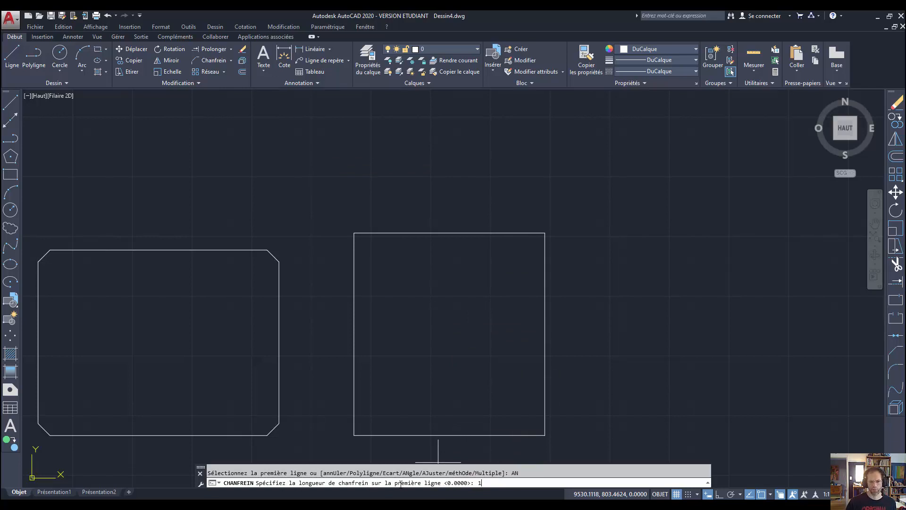
key("Return")
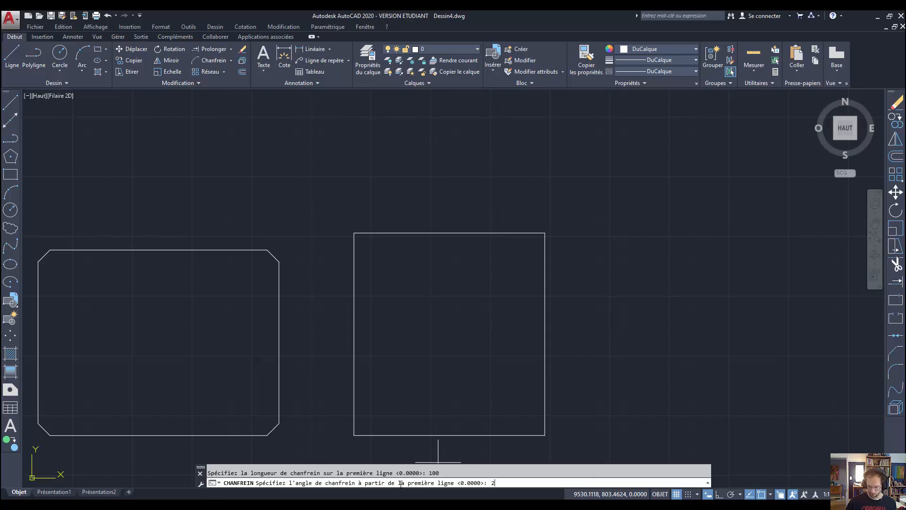
key("Return")
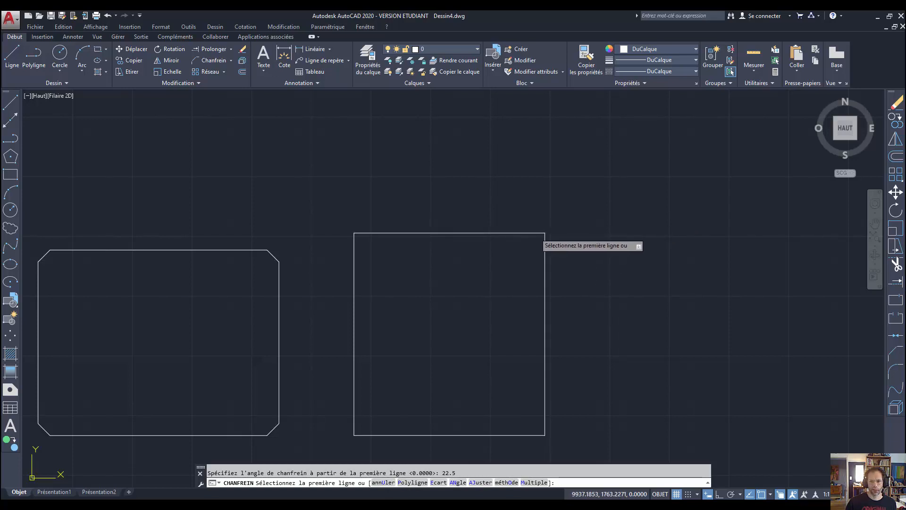
left_click(532, 233)
left_click(546, 241)
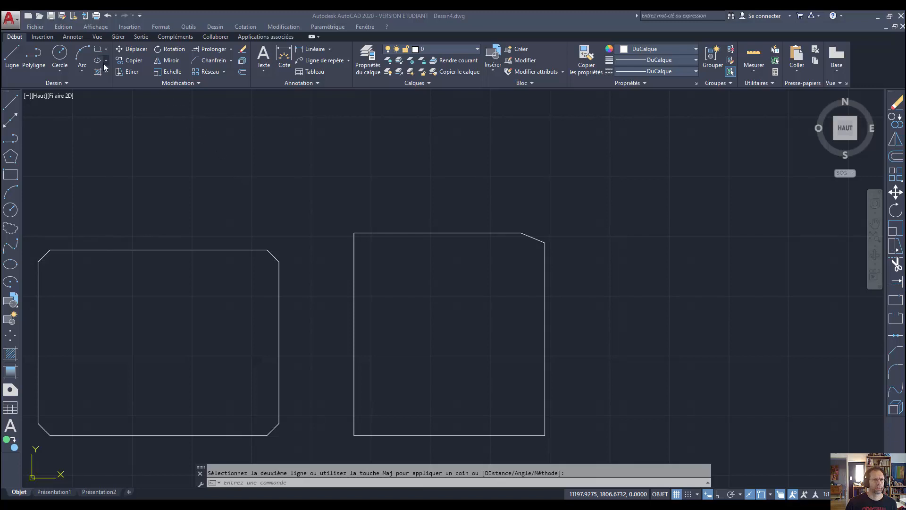
Step: Draw a smaller, nearly square rectangle to the right of the rectangle with the angled chamfer
left_click(622, 257)
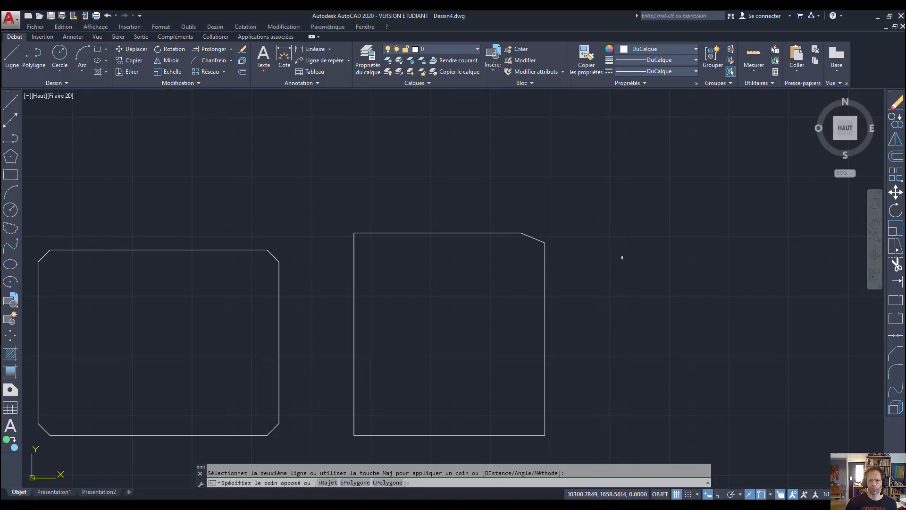
left_click(760, 429)
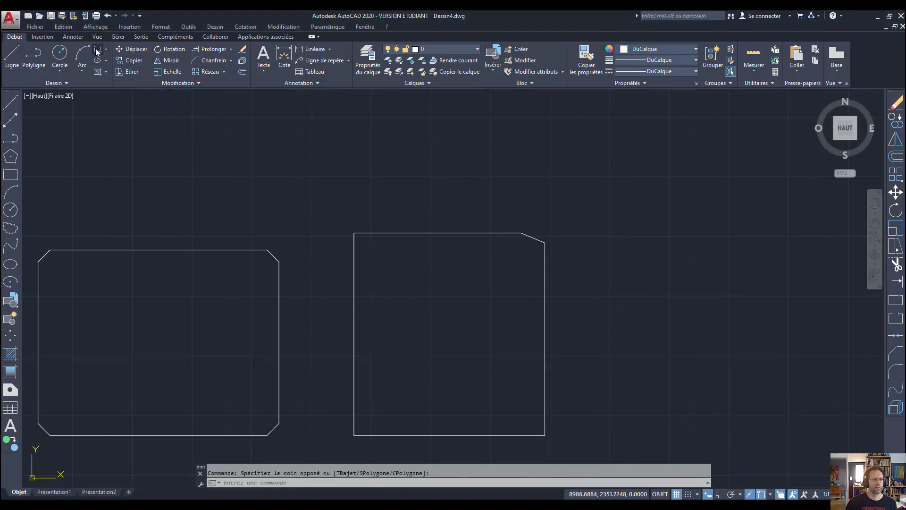
left_click(97, 50)
left_click(597, 257)
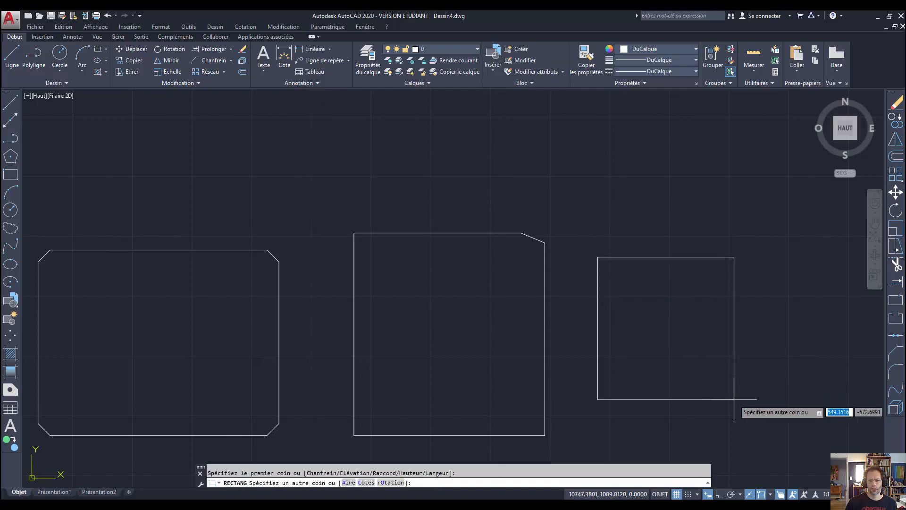
left_click(722, 377)
Step: Chamfer all corners of the small rectangle with the Polyligne option, both distances 75 and the Non-ajuster mode
left_click(211, 58)
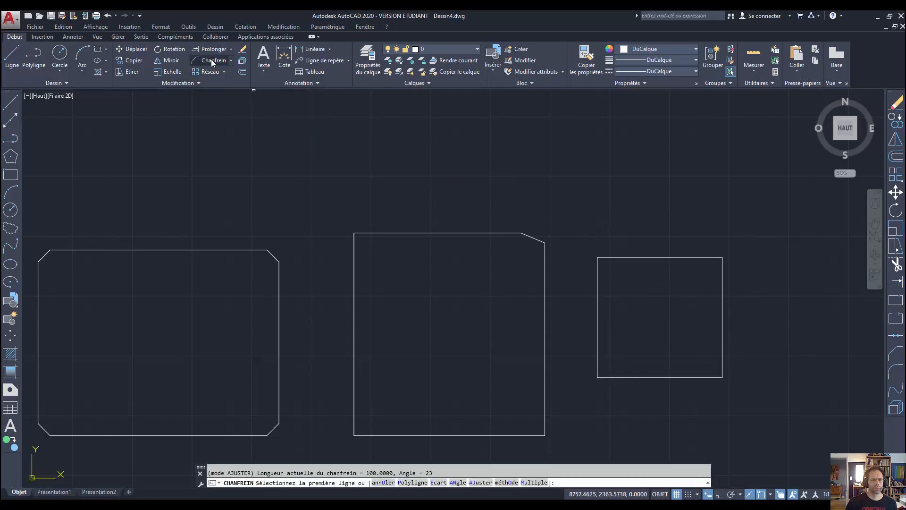
left_click(439, 483)
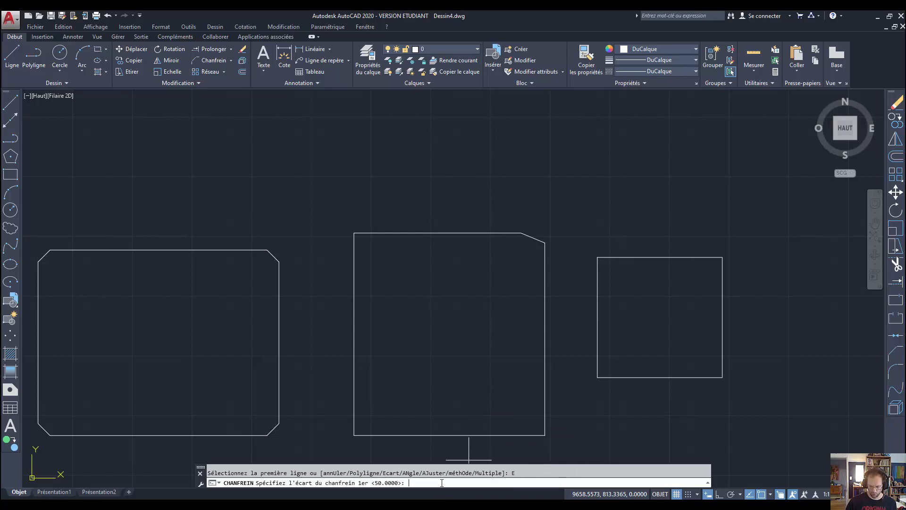
key("Return")
key("Return")
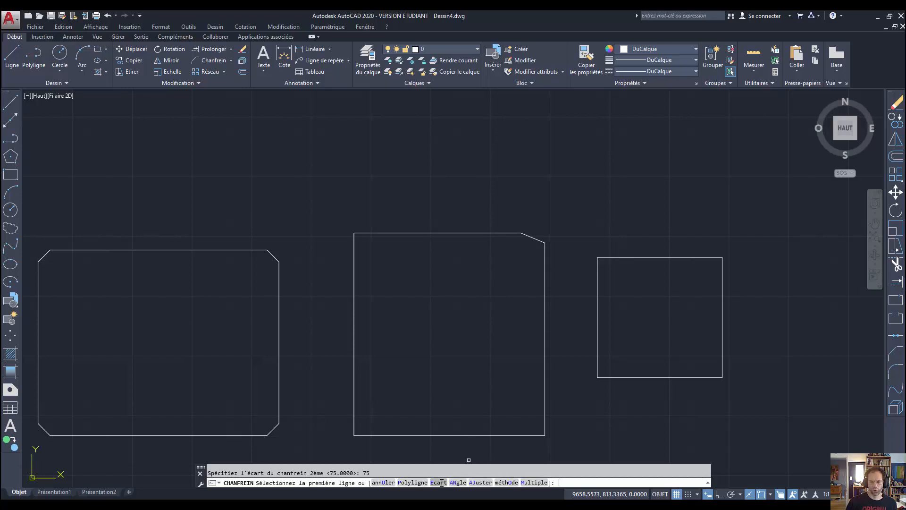
left_click(476, 482)
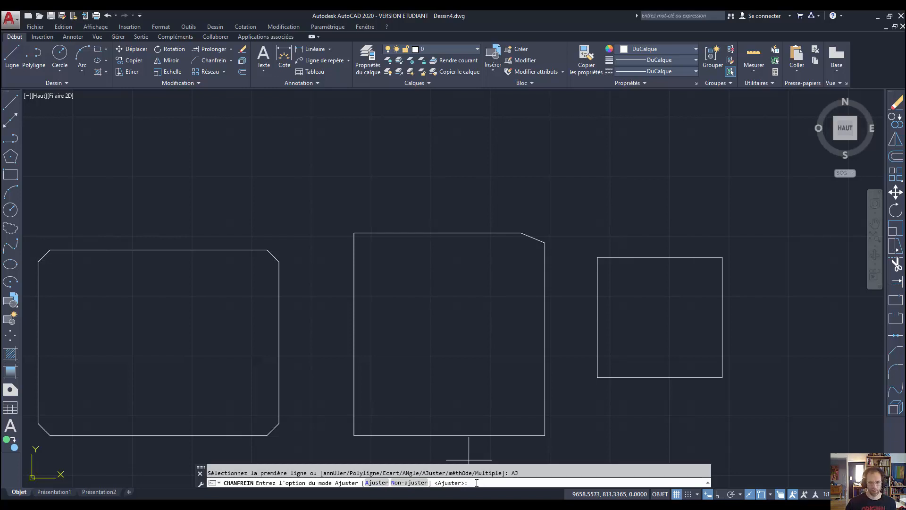
key("Return")
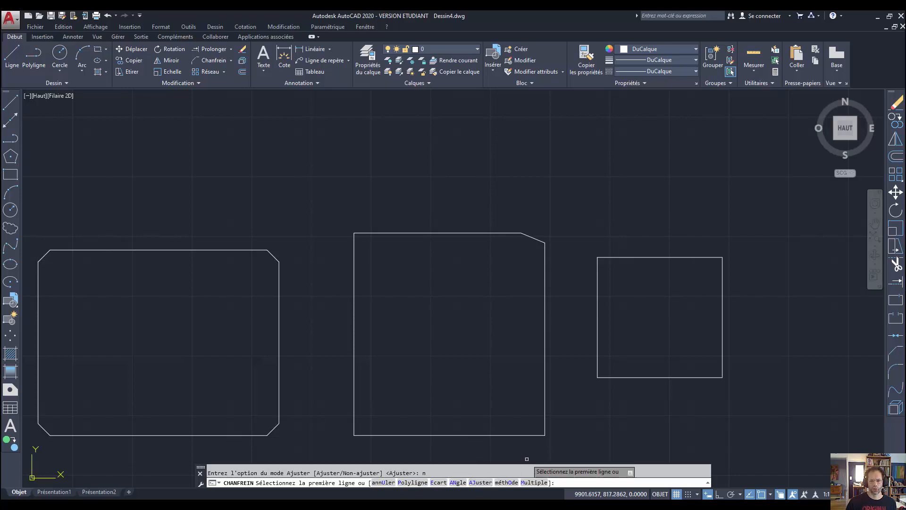
left_click(420, 481)
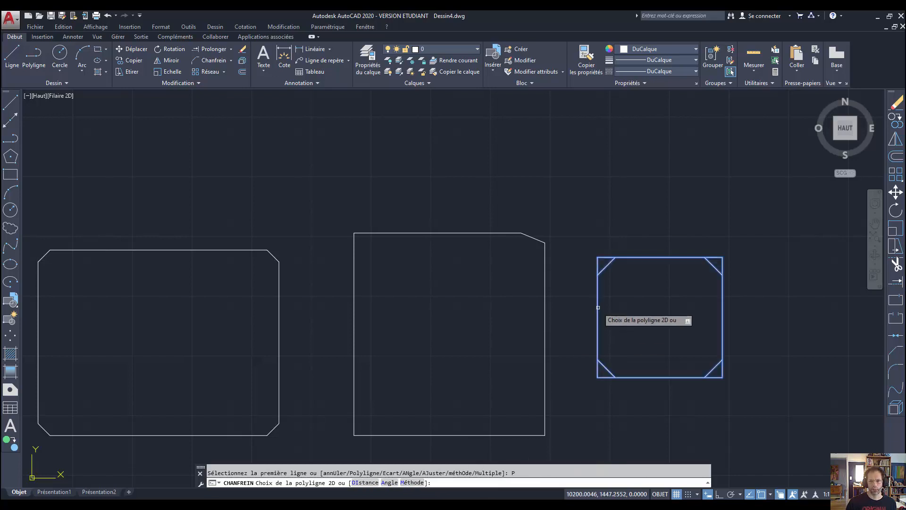
left_click(628, 257)
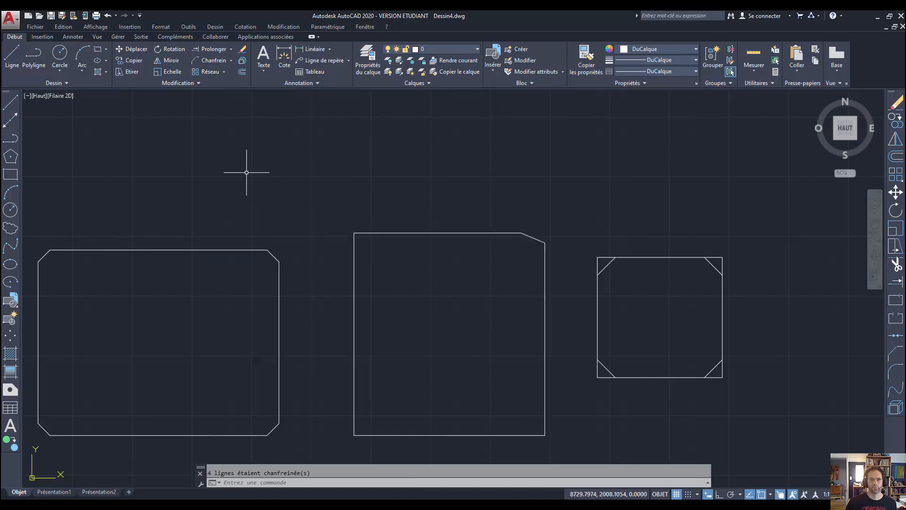
left_click(232, 61)
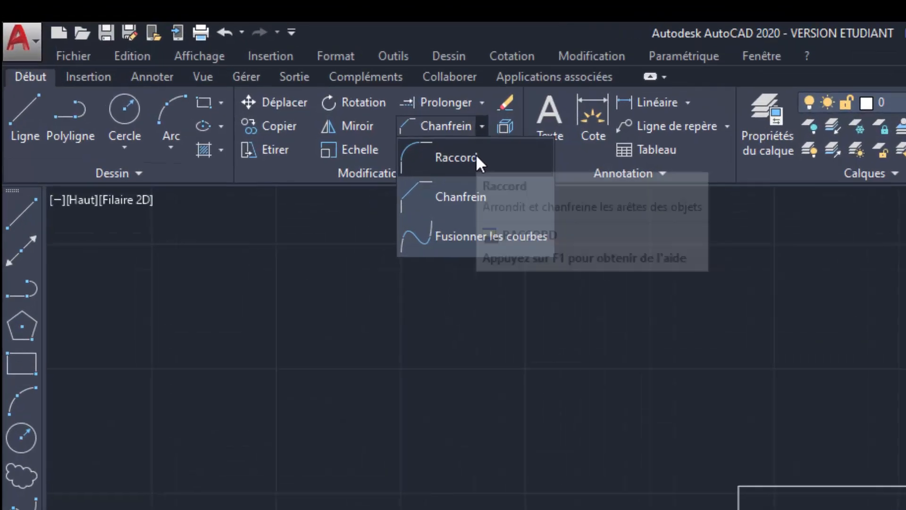
left_click(244, 80)
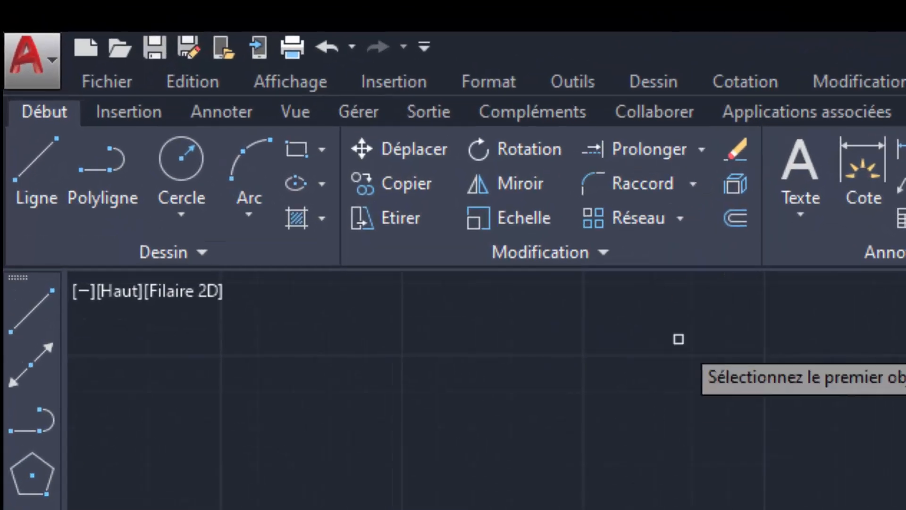
left_click(692, 184)
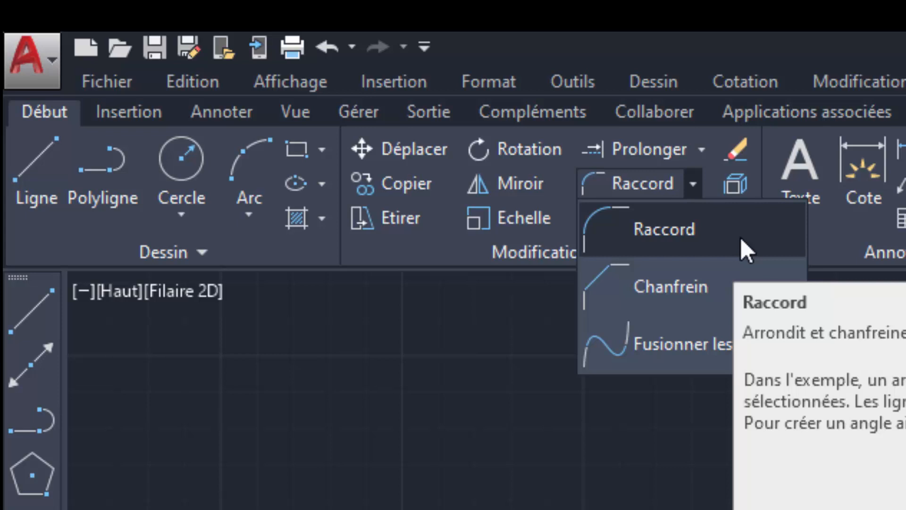
key("Escape")
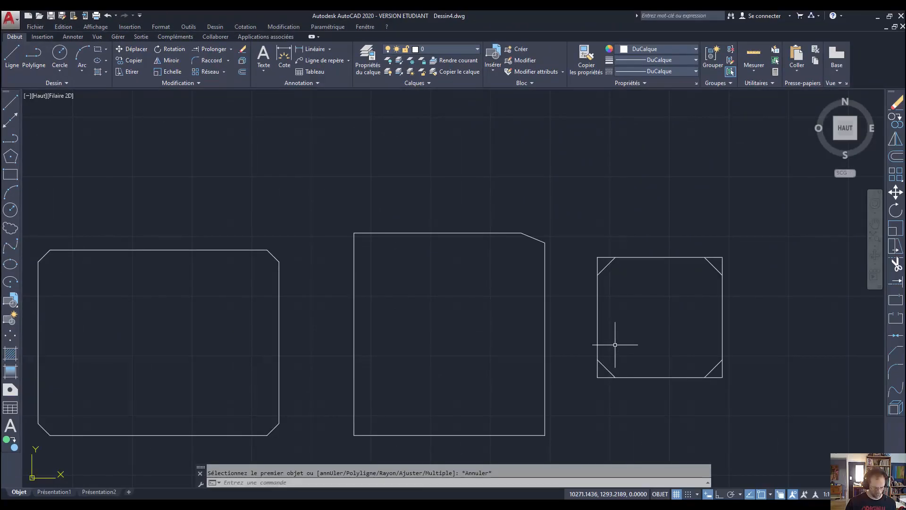
Step: Undo the untrimmed chamfers on the small rectangle and try RACCORD on it with the Polyligne option at the current radius
key("ctrl+z")
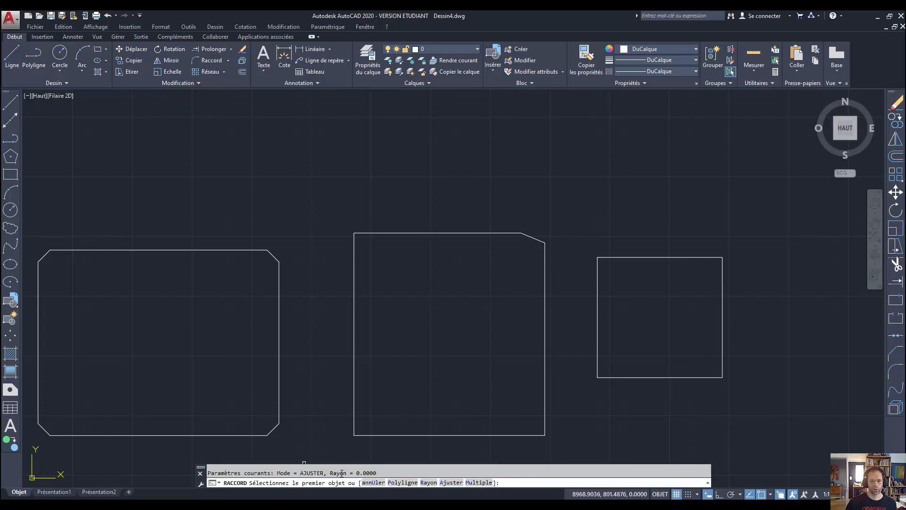
left_click(394, 482)
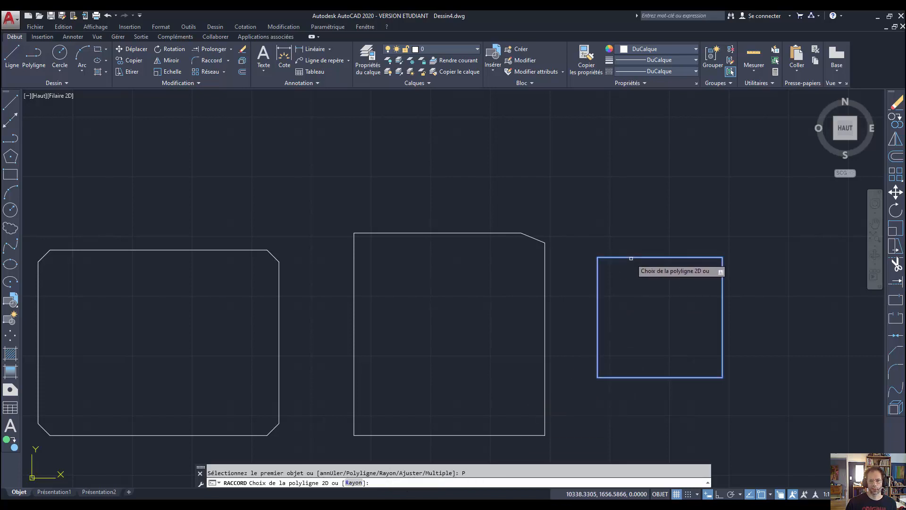
left_click(631, 258)
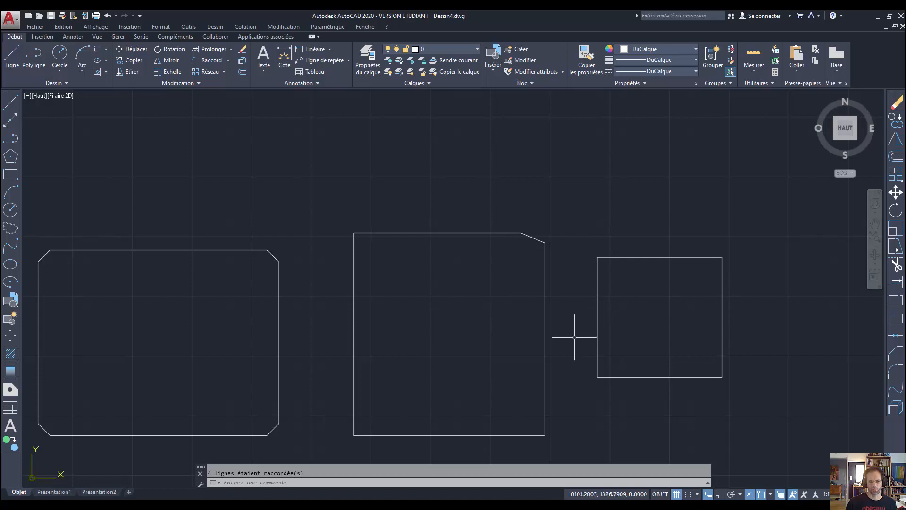
Step: Fillet all four corners of the small rectangle at once with the Polyligne option and a radius of 85
key("Return")
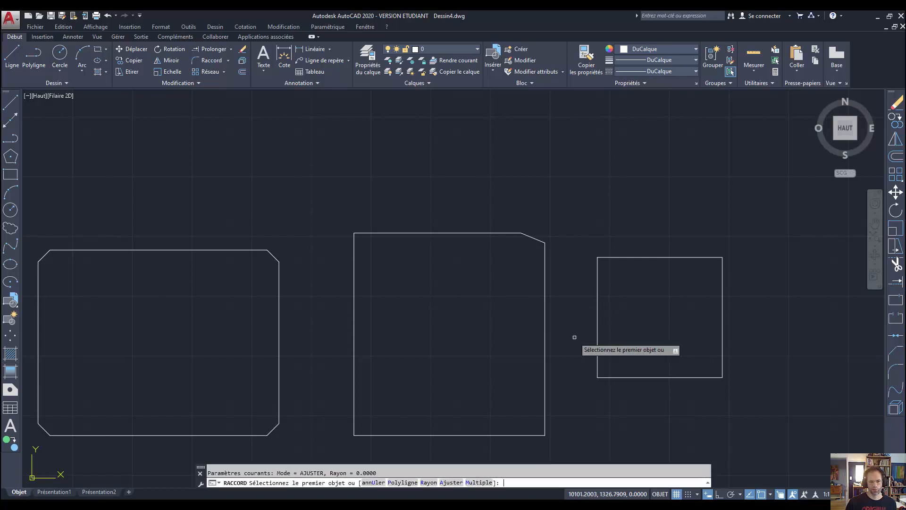
left_click(429, 483)
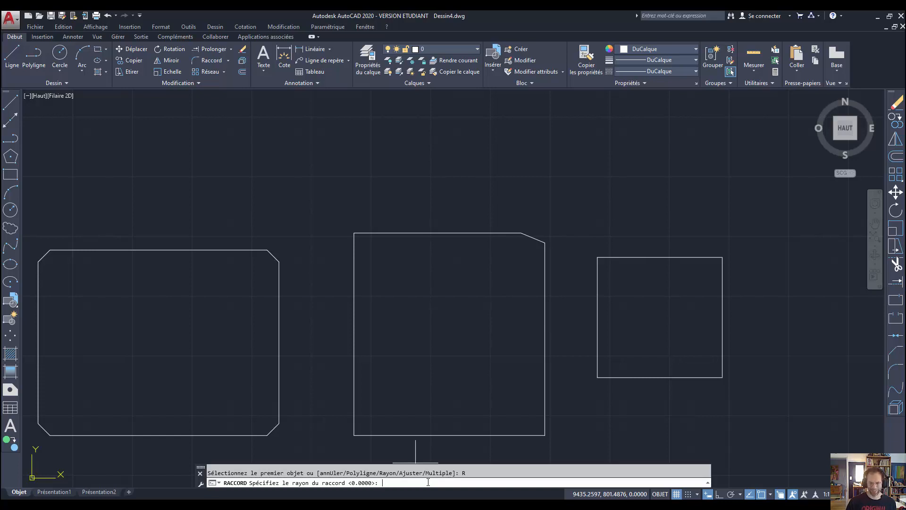
key("Return")
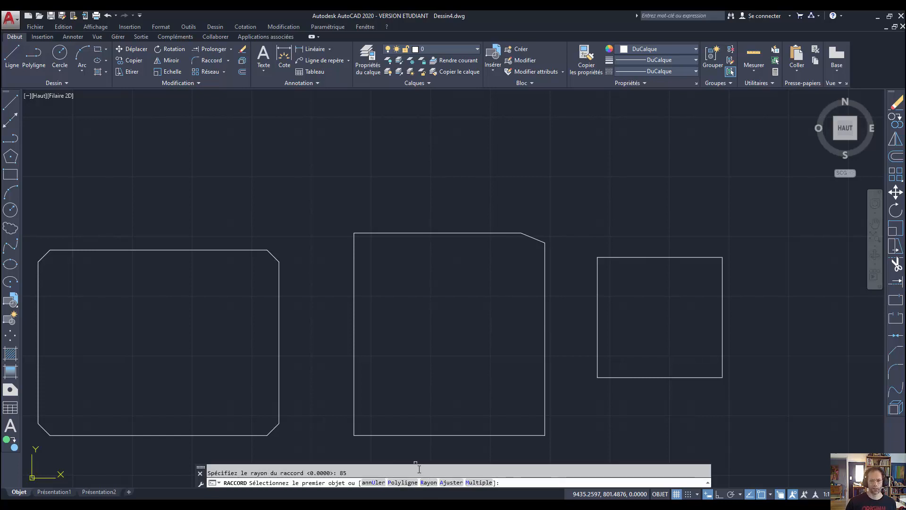
left_click(402, 482)
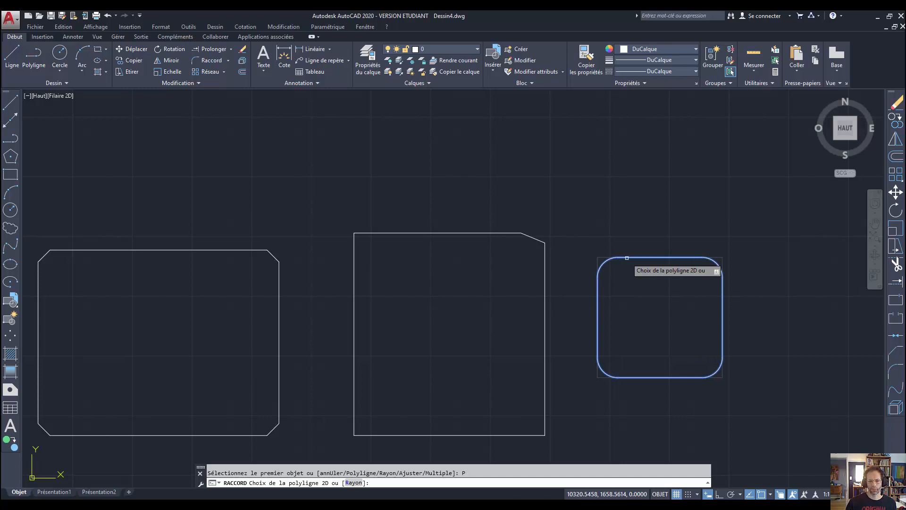
left_click(598, 303)
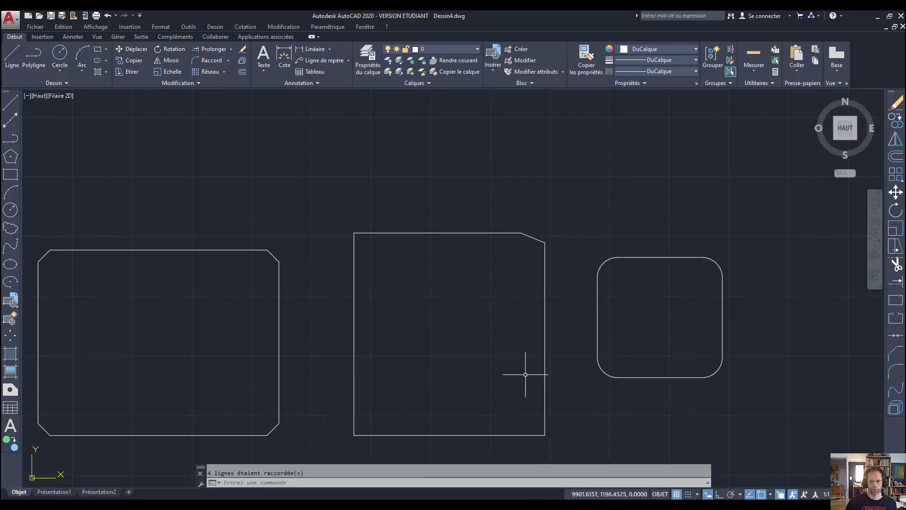
key("Return")
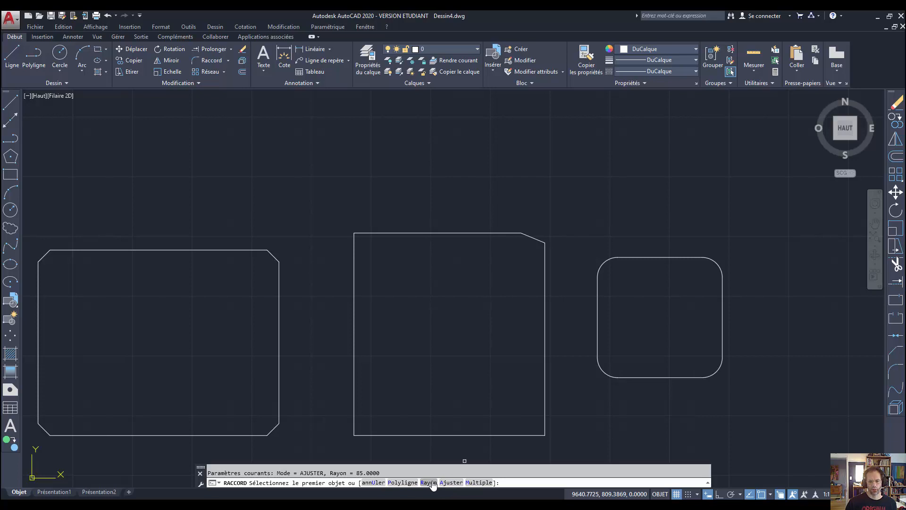
key("Escape")
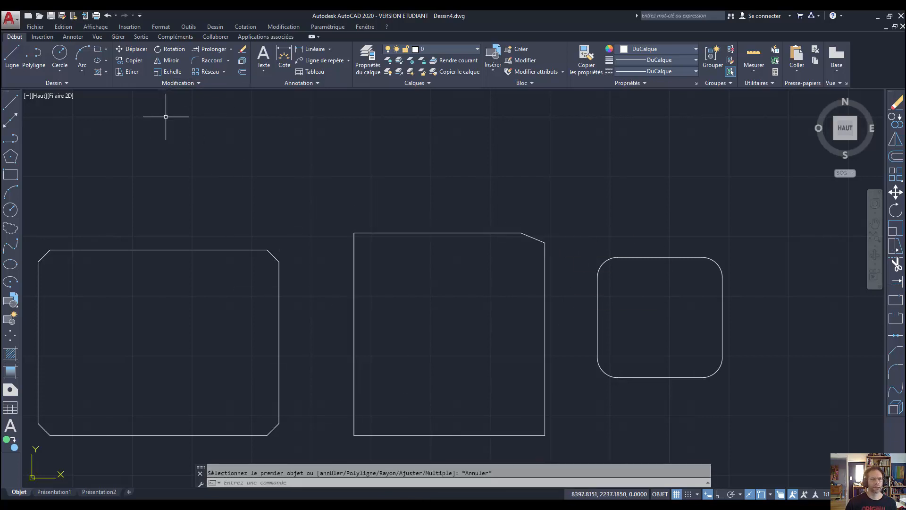
Step: Draw a short, nearly horizontal line in the empty area to the right of the rounded square
left_click(17, 57)
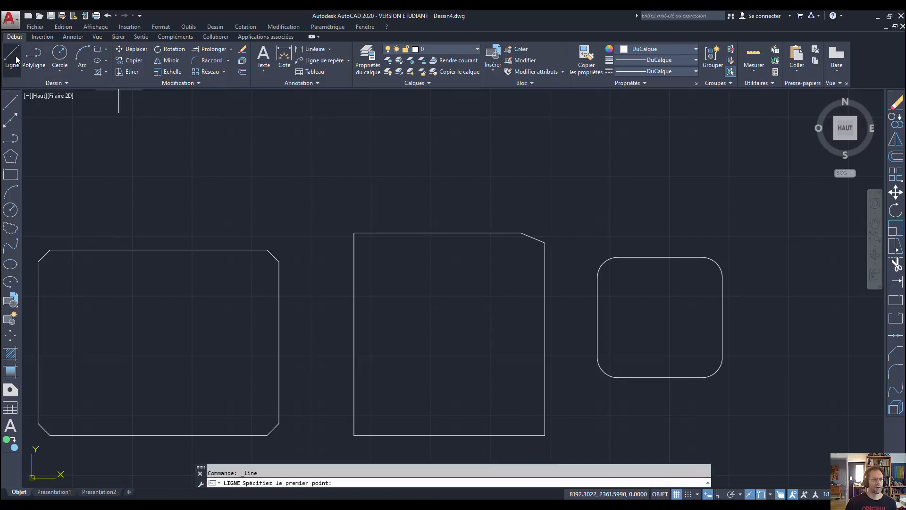
scroll(220, 309, "down", 9)
scroll(286, 302, "up", 3)
scroll(339, 315, "up", 2)
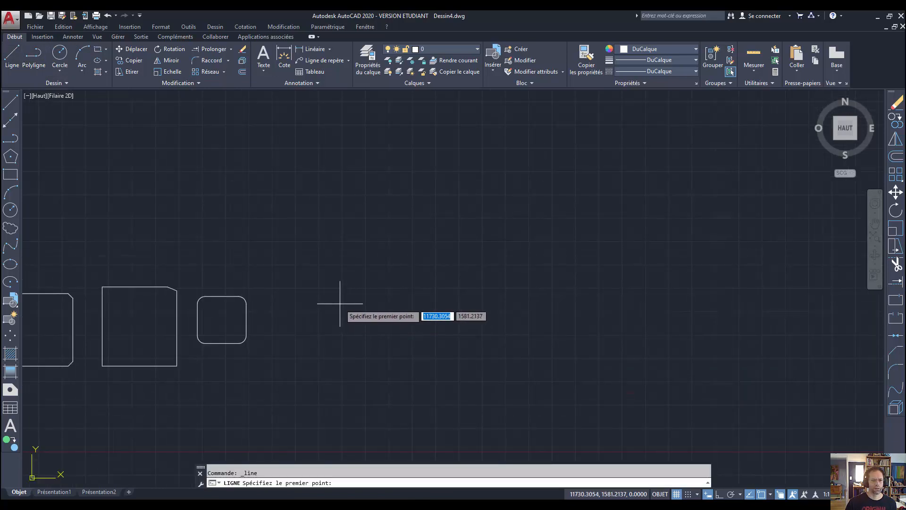
left_click(337, 305)
left_click(391, 306)
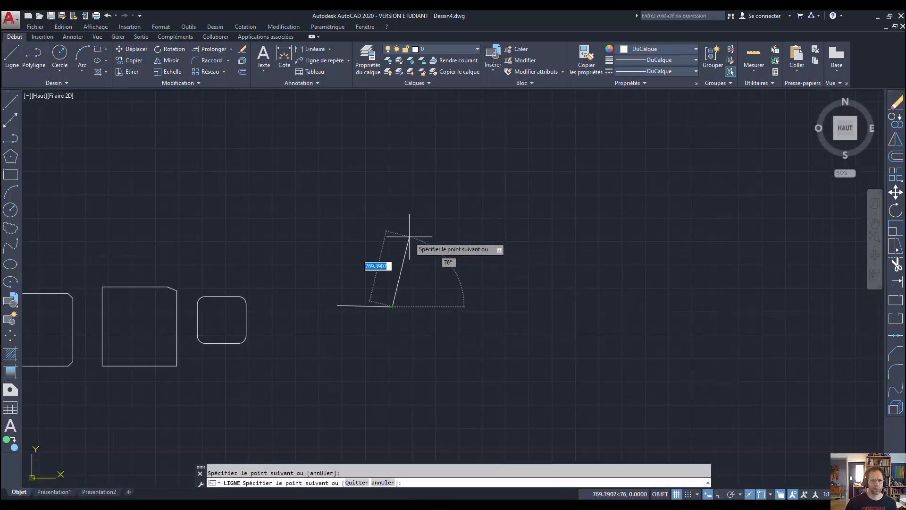
key("Escape")
Step: Draw a separate steep line about 660 units long, ending just above and beyond the horizontal line's right end without touching it
key("Return")
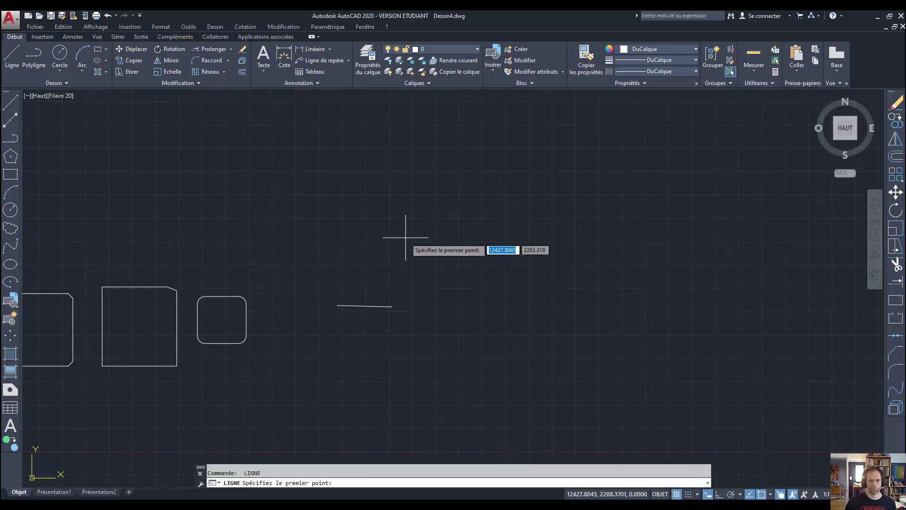
left_click(406, 238)
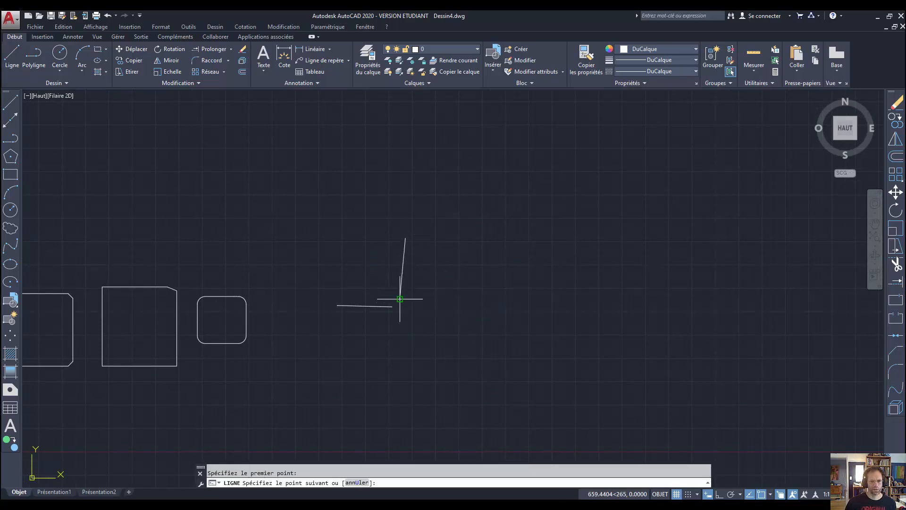
left_click(400, 298)
key("Escape")
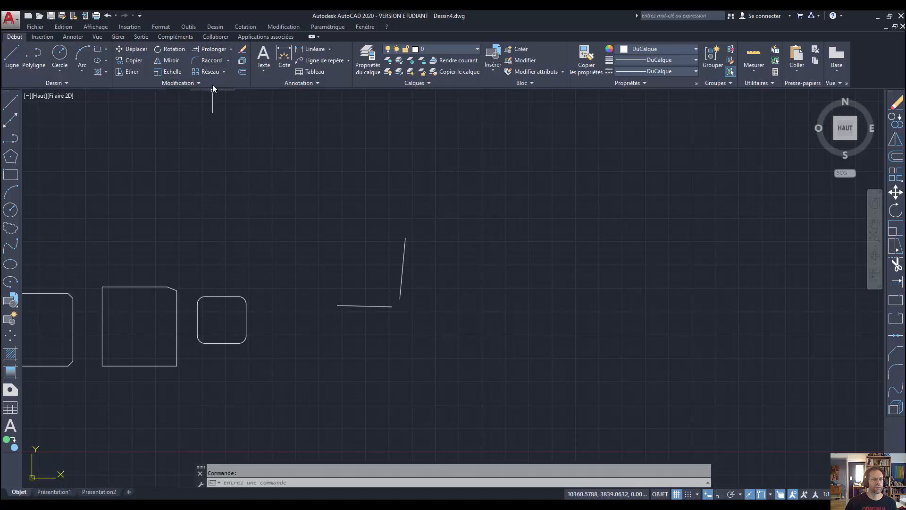
Step: Join the two separate lines in a sharp corner with RACCORD at a radius of 0
left_click(206, 63)
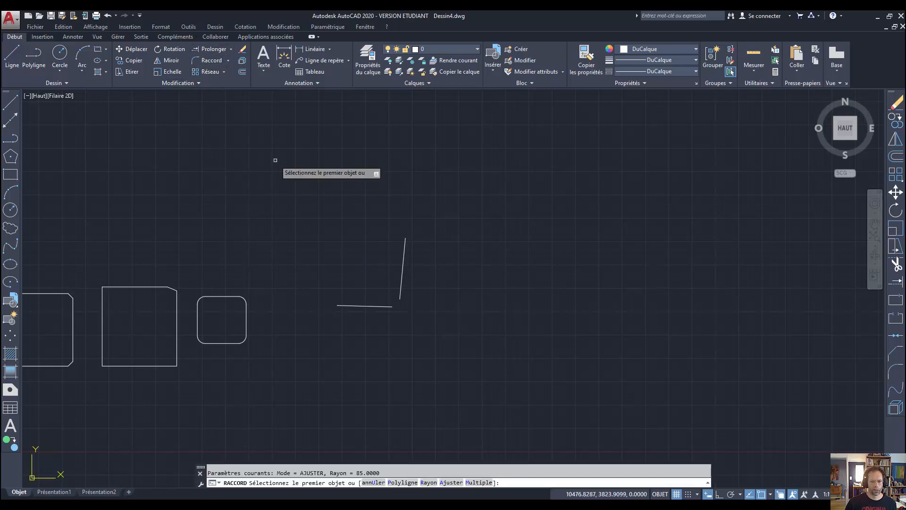
left_click(429, 482)
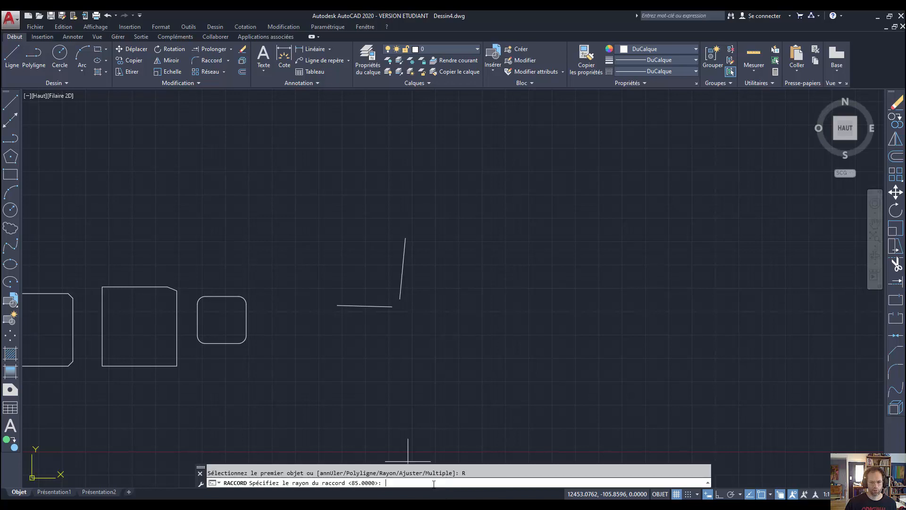
type("0")
key("Return")
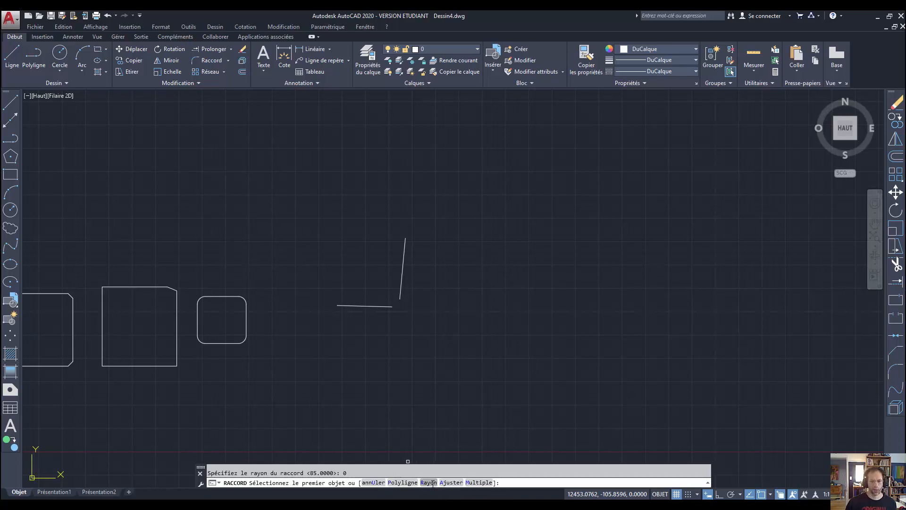
scroll(398, 289, "up", 6)
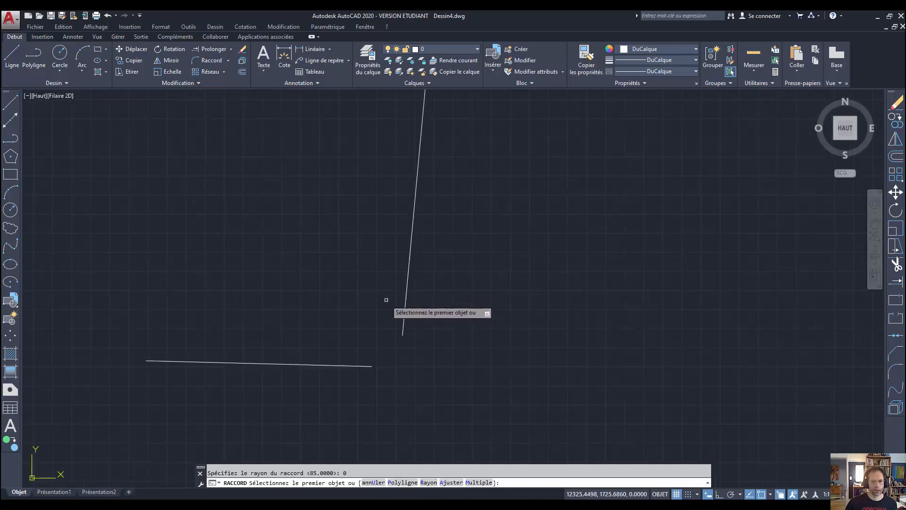
left_click(345, 368)
left_click(403, 323)
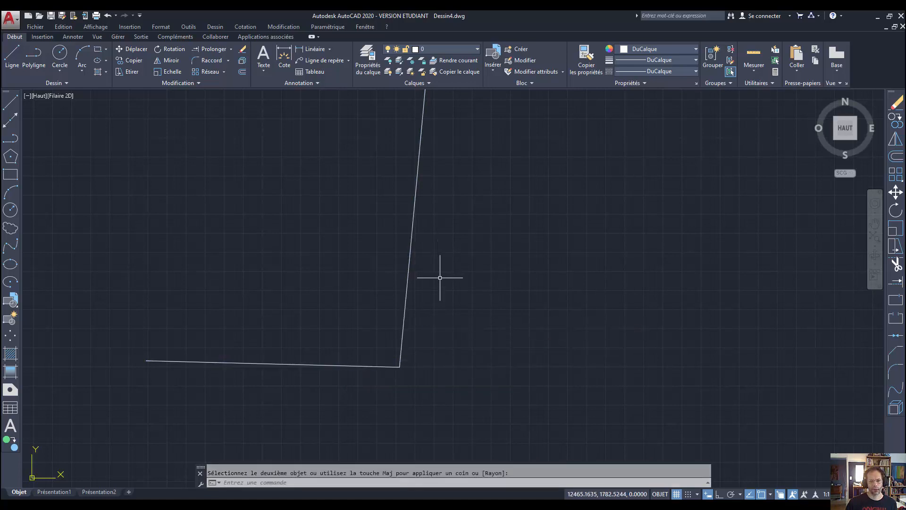
scroll(441, 277, "down", 2)
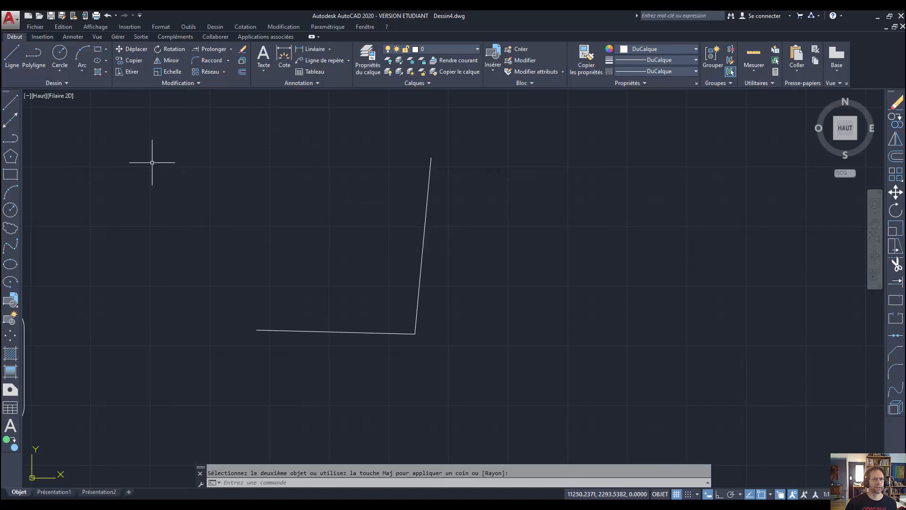
Step: Draw a self-crossing, star-like zigzag of eight connected line segments to the right of the joined lines
scroll(168, 174, "down", 4)
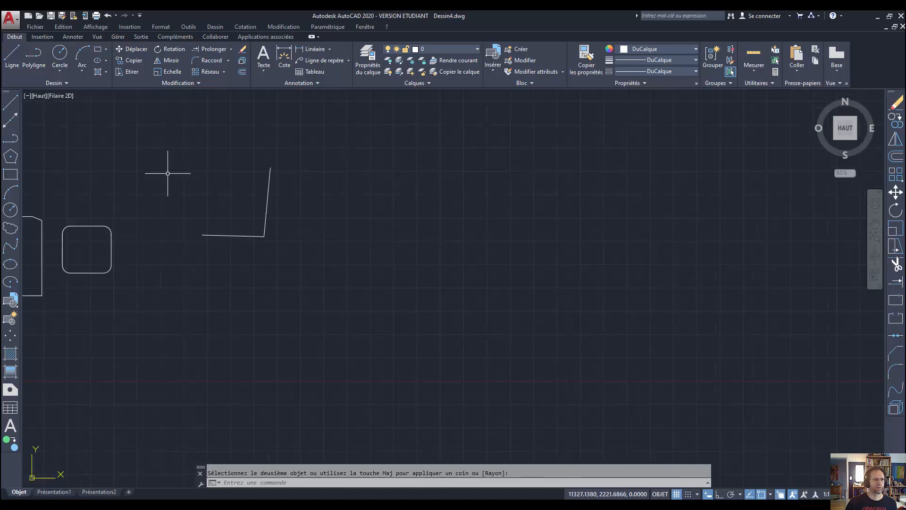
left_click(11, 56)
left_click(322, 206)
left_click(325, 296)
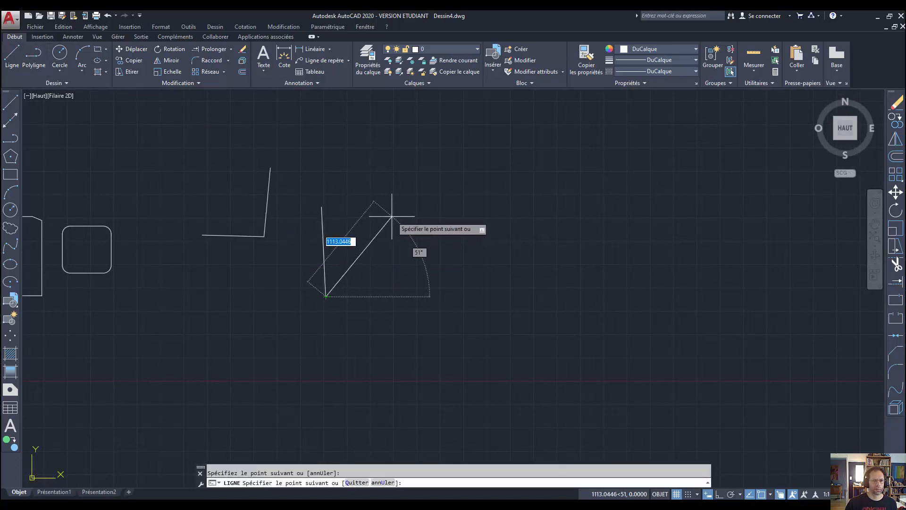
left_click(391, 217)
left_click(294, 274)
left_click(385, 280)
left_click(353, 217)
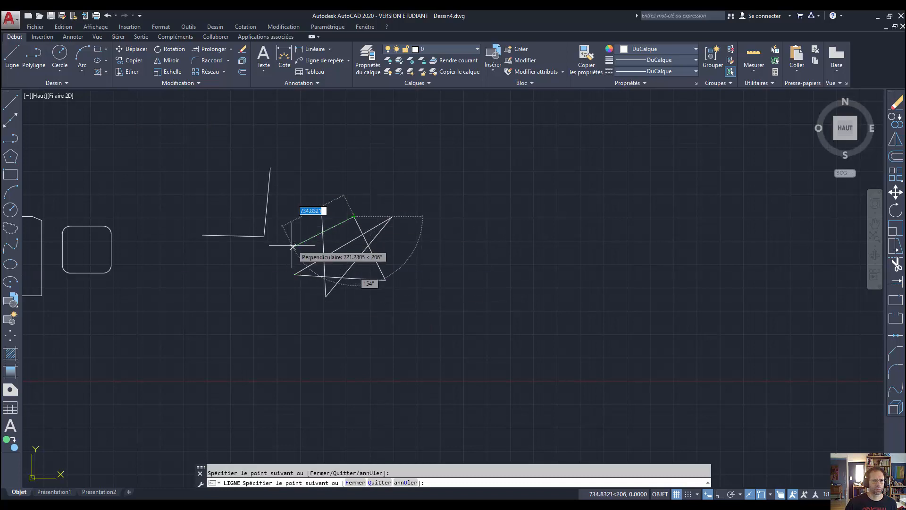
left_click(295, 246)
left_click(344, 181)
left_click(353, 301)
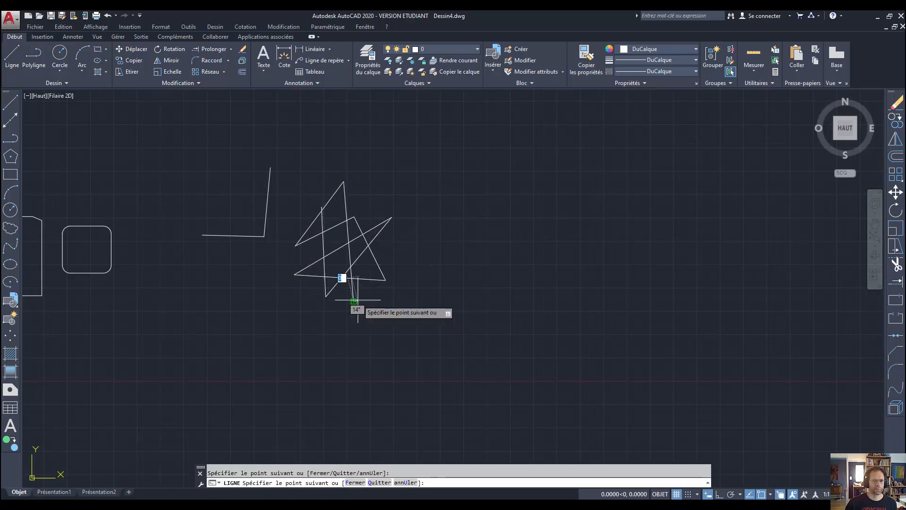
key("Escape")
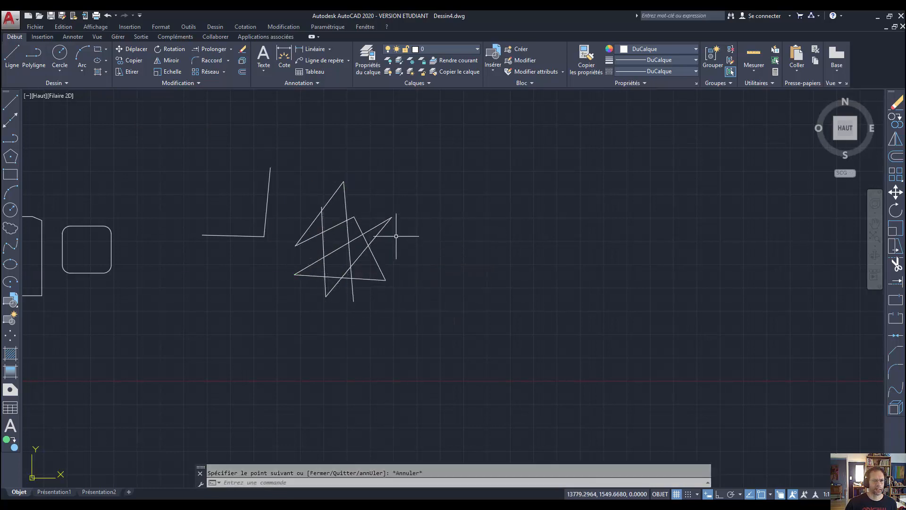
Step: Fillet the zigzag's topmost tip with RACCORD at a radius of 25
left_click(215, 61)
type("R")
key("Return")
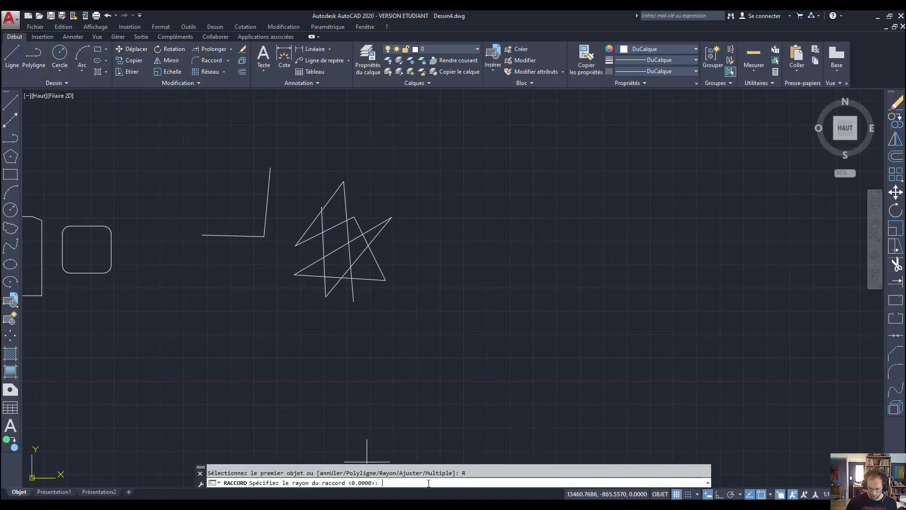
type("25")
key("Return")
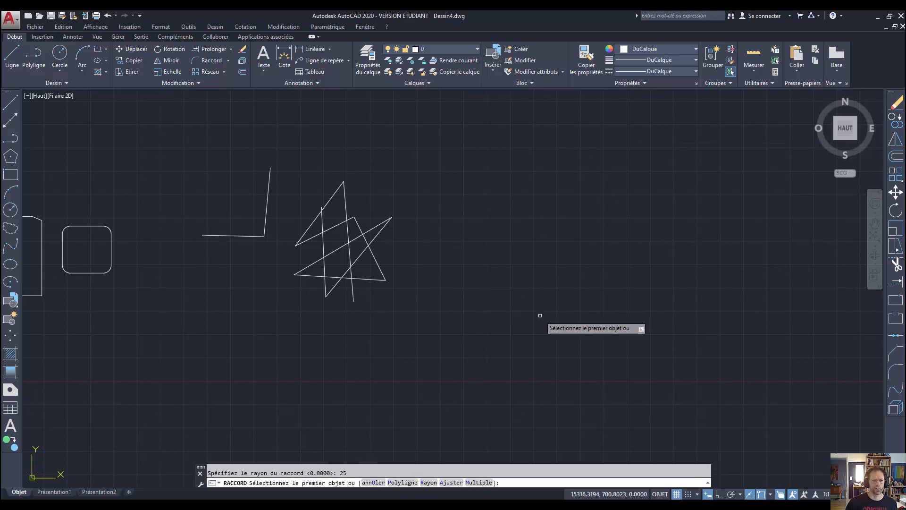
scroll(357, 175, "up", 6)
left_click(252, 230)
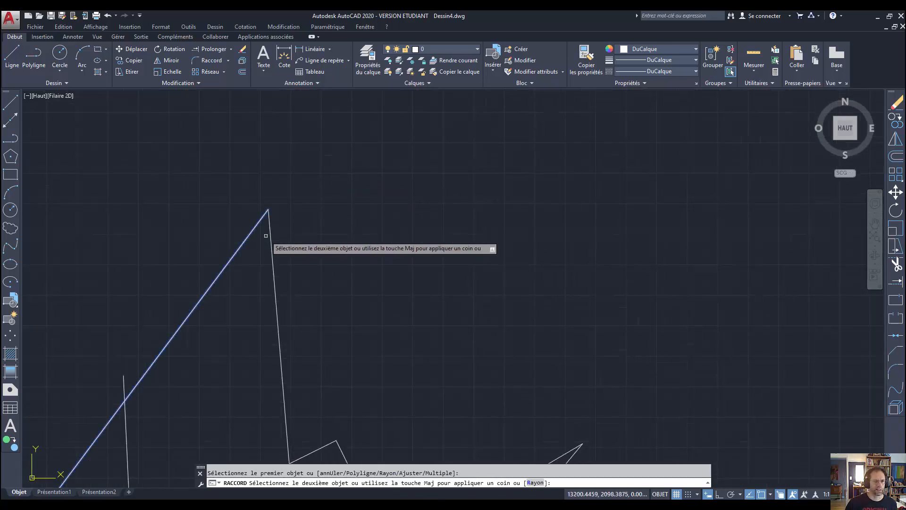
left_click(272, 245)
scroll(298, 205, "down", 2)
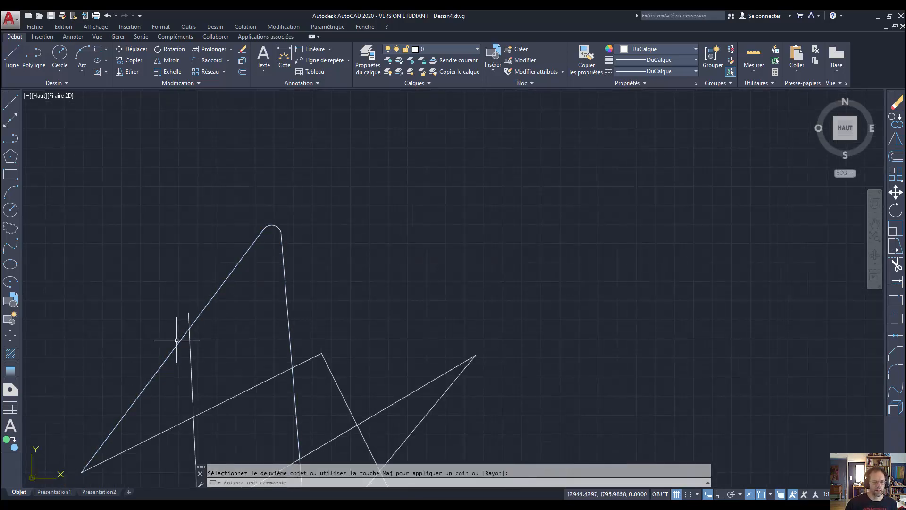
Step: Fillet the zigzag's upper-left tip at the same radius of 25
key("Return")
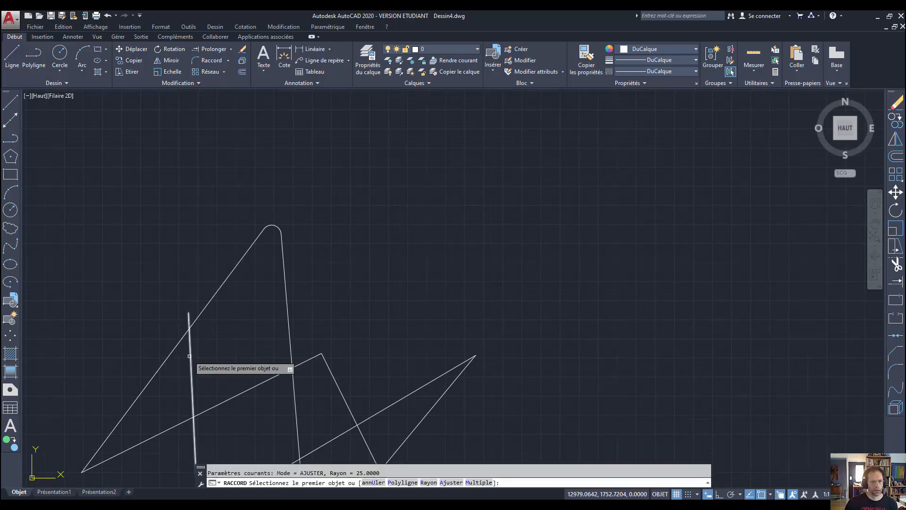
scroll(148, 363, "down", 2)
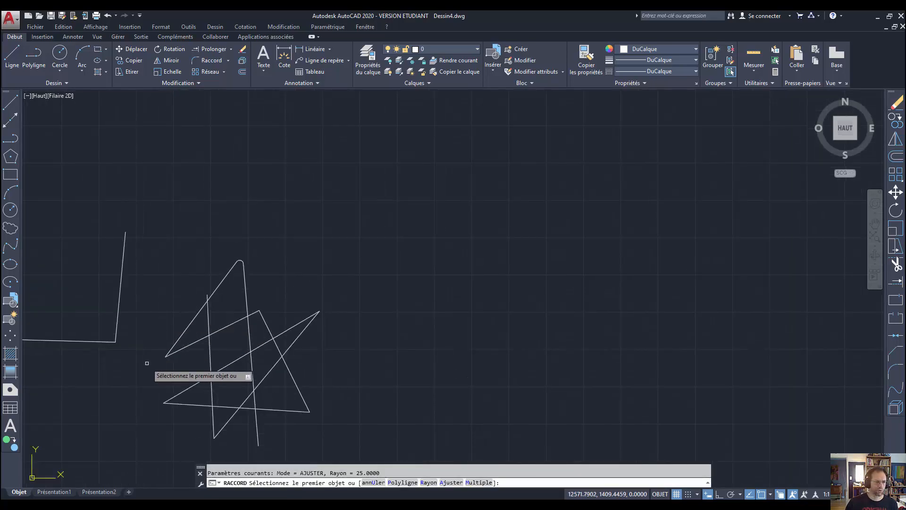
scroll(170, 364, "up", 5)
left_click(197, 296)
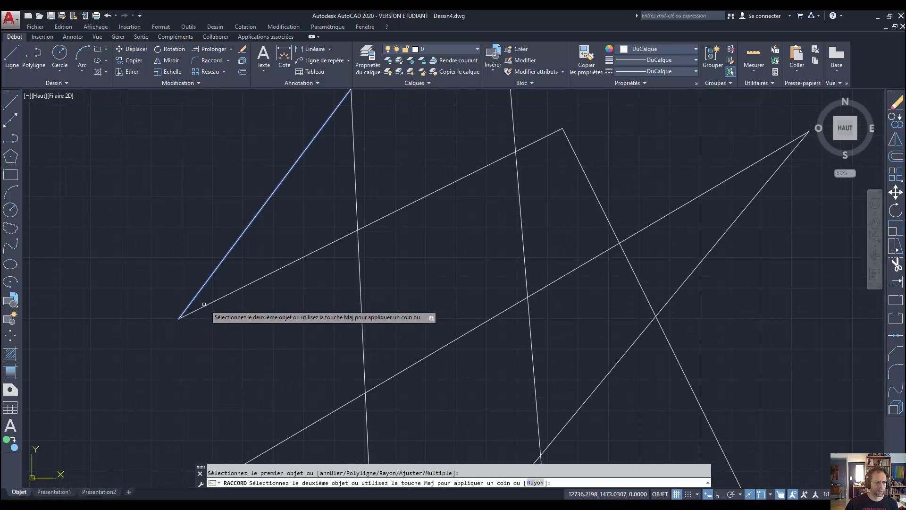
left_click(212, 302)
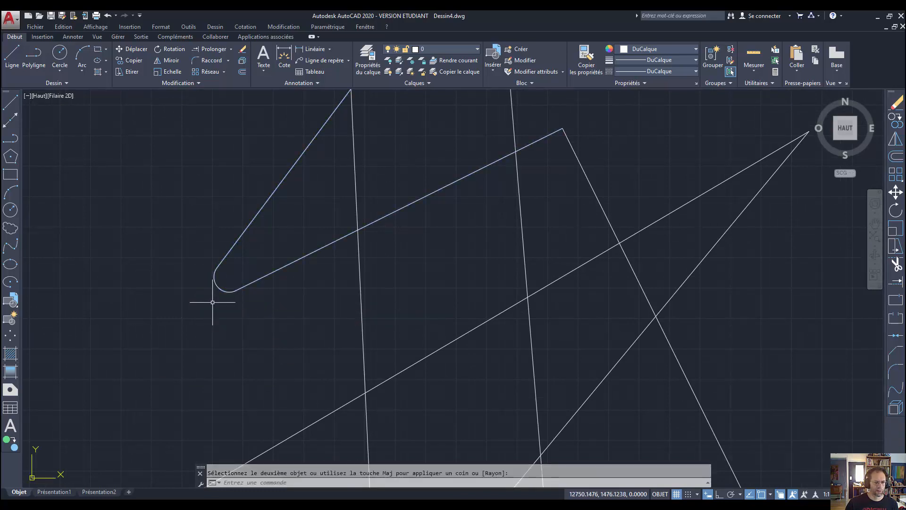
Step: Fillet the zigzag's inner peak and right tip with the Multiple option, and revert only the last fillet with the annUler option
key("Return")
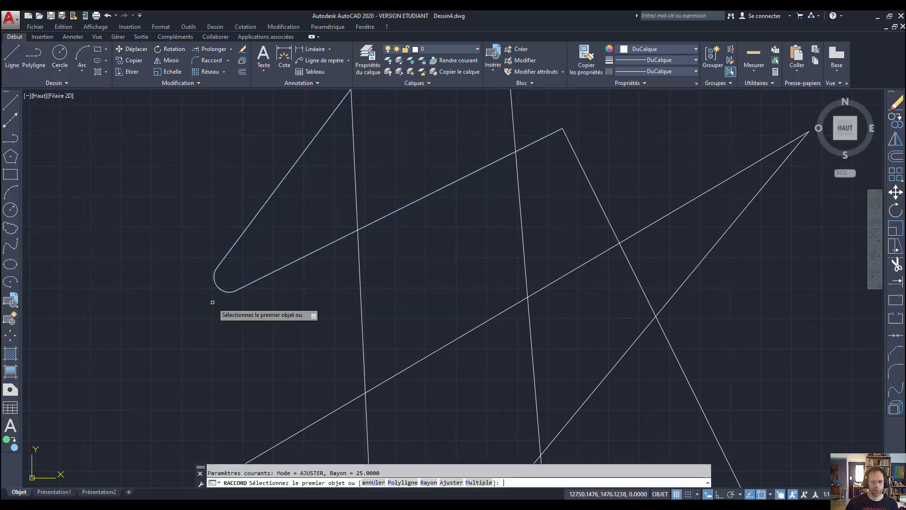
left_click(479, 482)
scroll(300, 343, "down", 3)
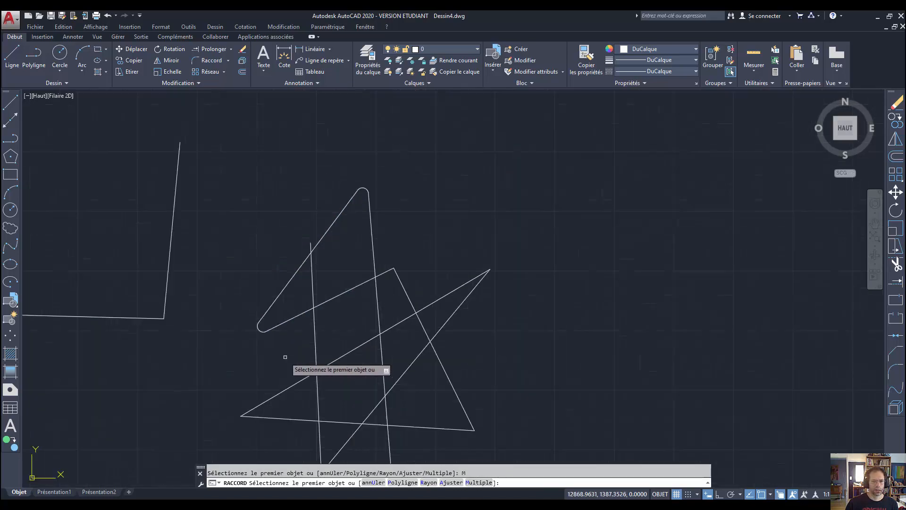
scroll(385, 266, "up", 1)
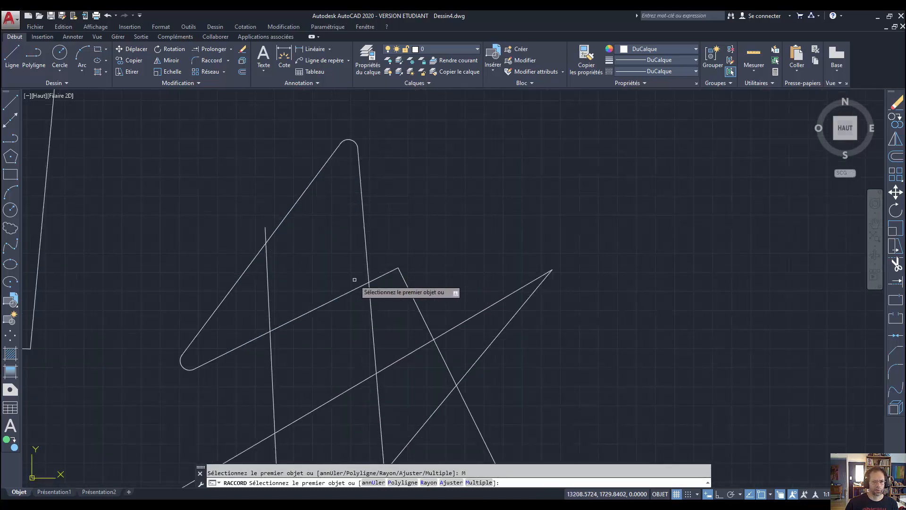
left_click(380, 277)
left_click(409, 289)
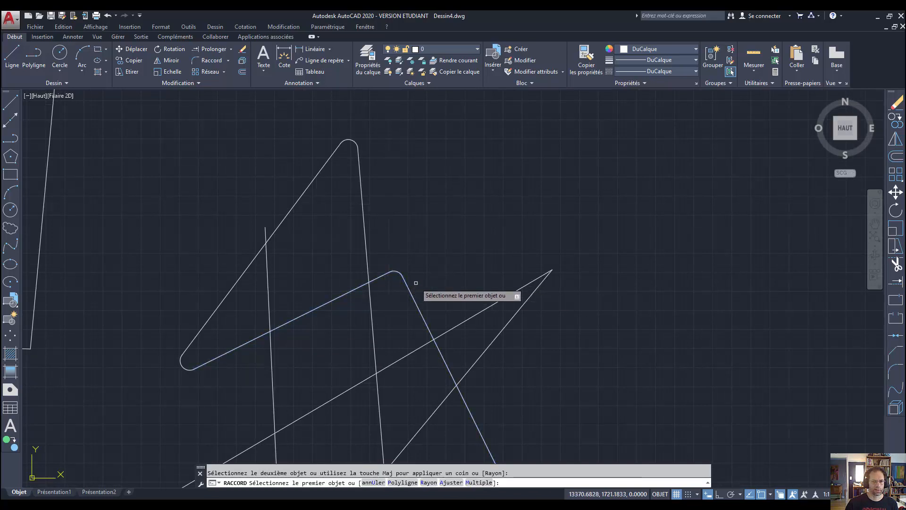
left_click(460, 323)
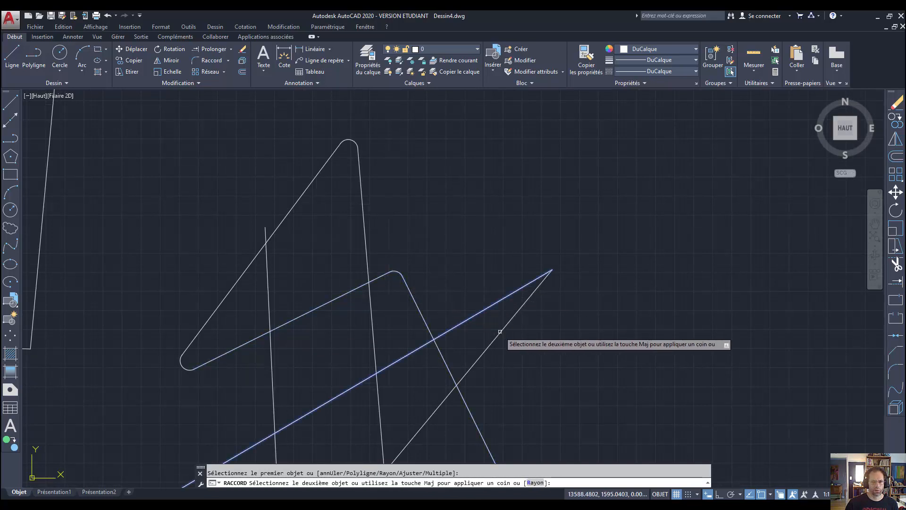
left_click(501, 332)
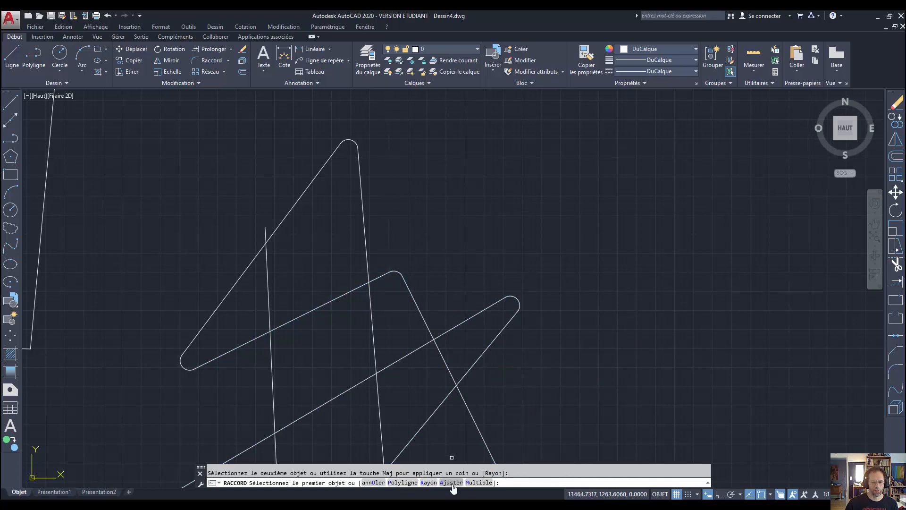
left_click(373, 482)
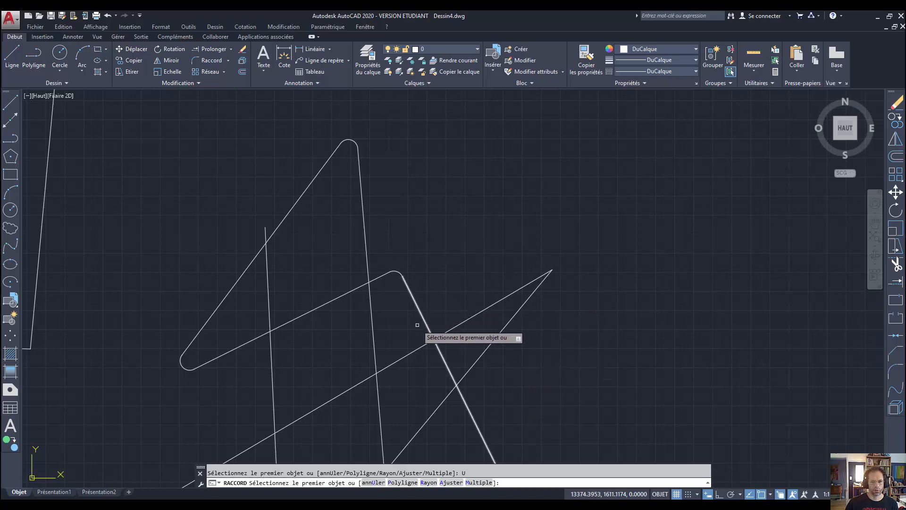
Step: Fillet the zigzag's lower-left tip within the same command and undo the entire multiple fillet operation
scroll(428, 278, "down", 4)
scroll(417, 257, "up", 2)
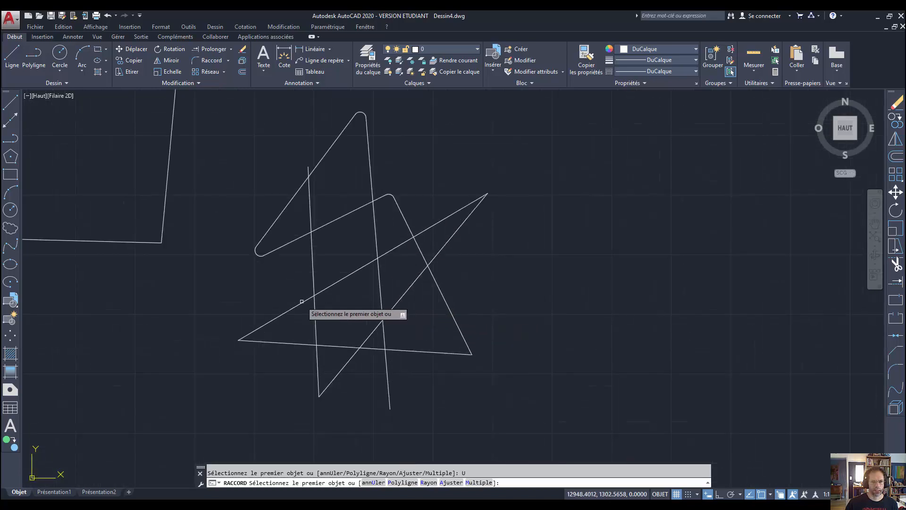
left_click(281, 314)
left_click(276, 341)
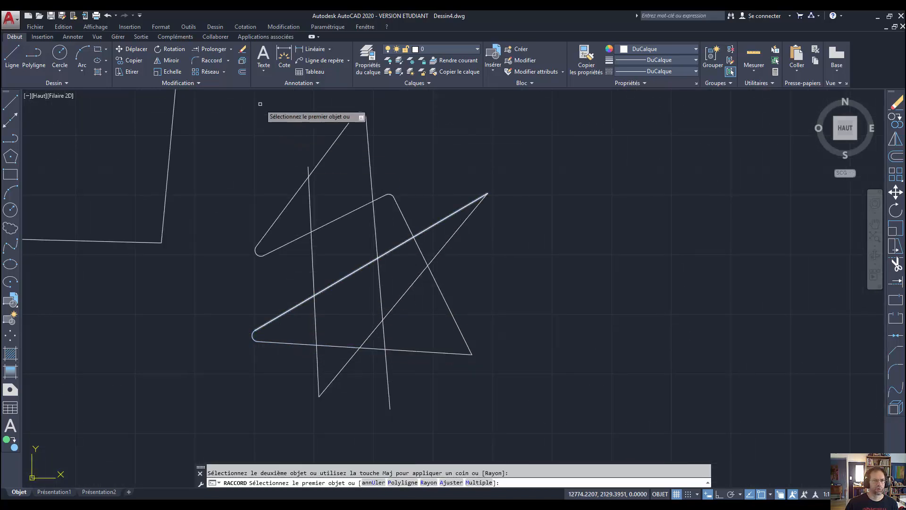
left_click(106, 18)
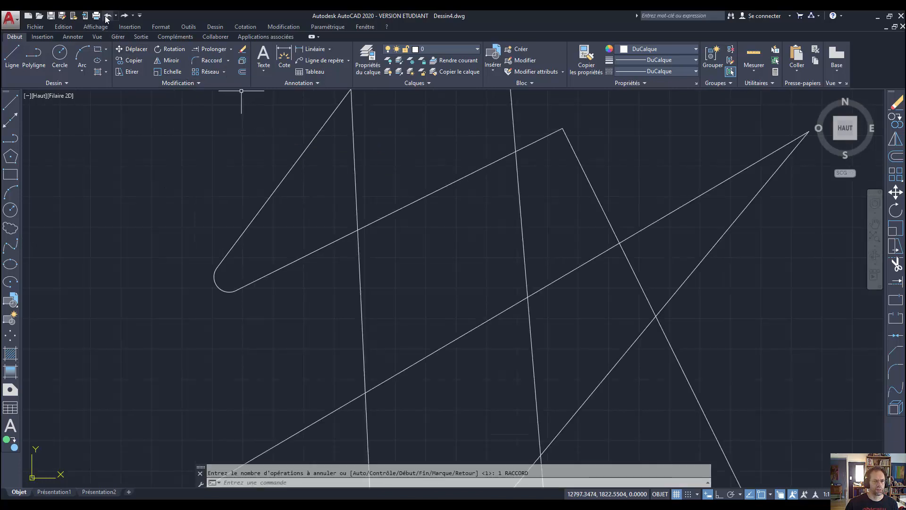
scroll(250, 190, "down", 4)
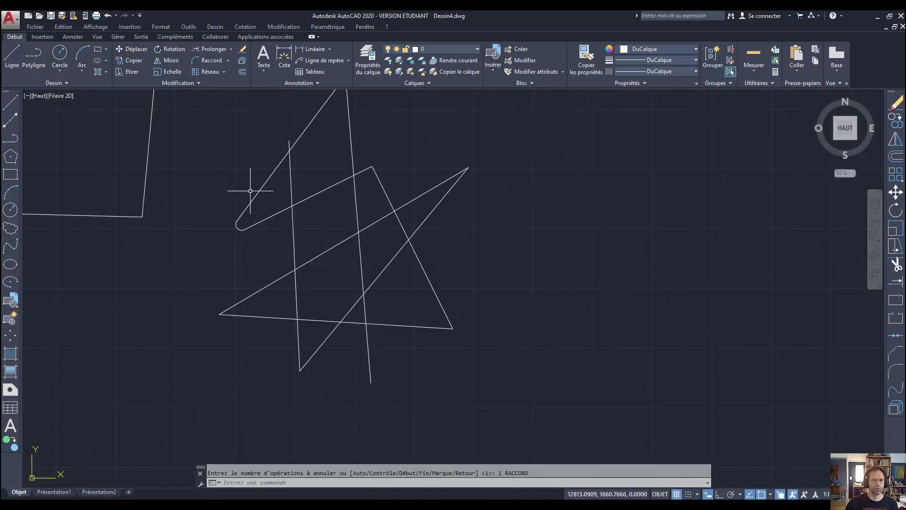
scroll(251, 190, "down", 3)
scroll(251, 192, "up", 3)
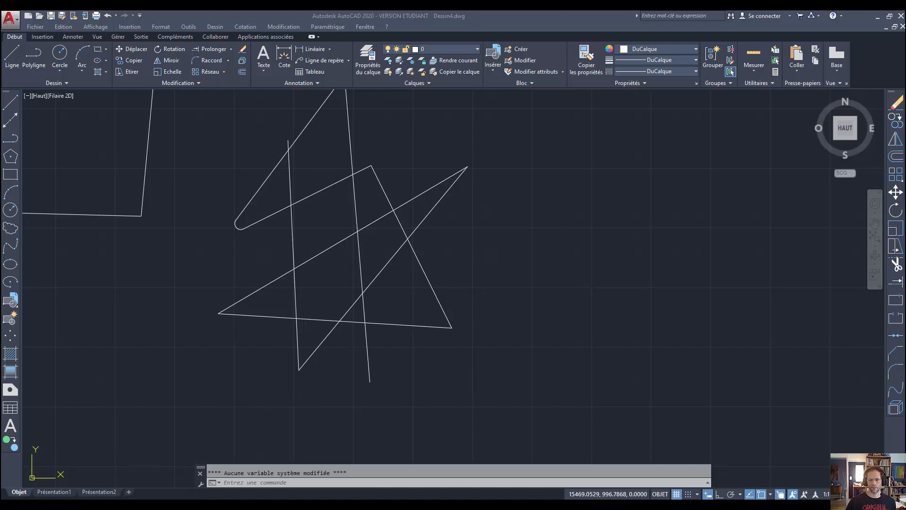
Step: Switch to Fillet.pdf in Firefox and examine the exercise's dimensioned part, its fillet and chamfer details, and the complete symmetrical shape
mouse_move(475, 505)
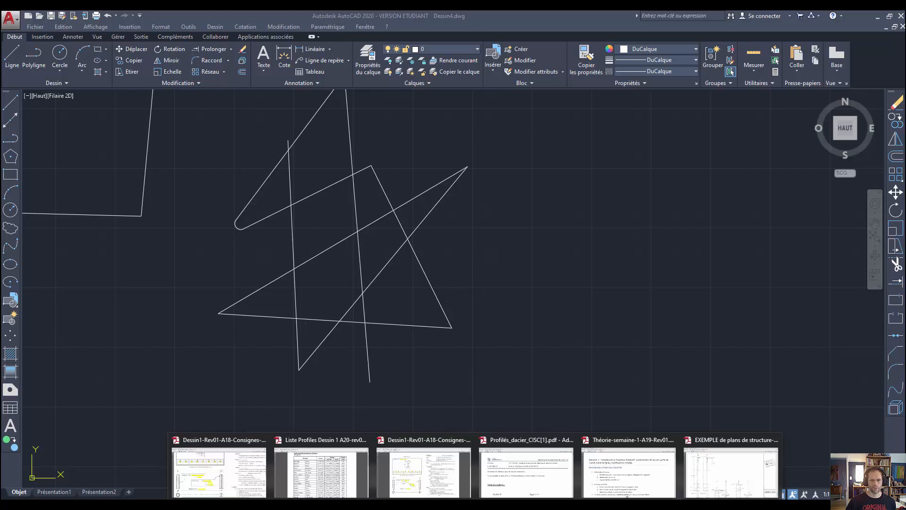
left_click(382, 483)
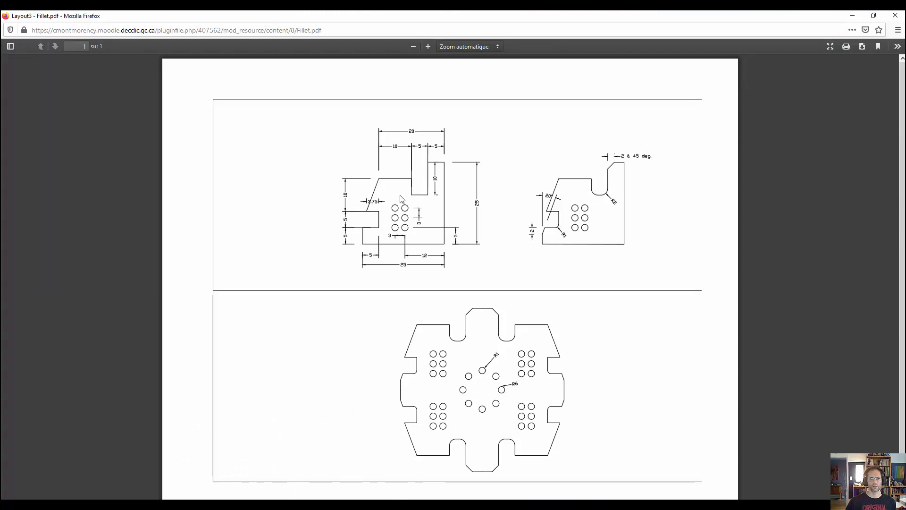
scroll(528, 451, "up", 5, "ctrl")
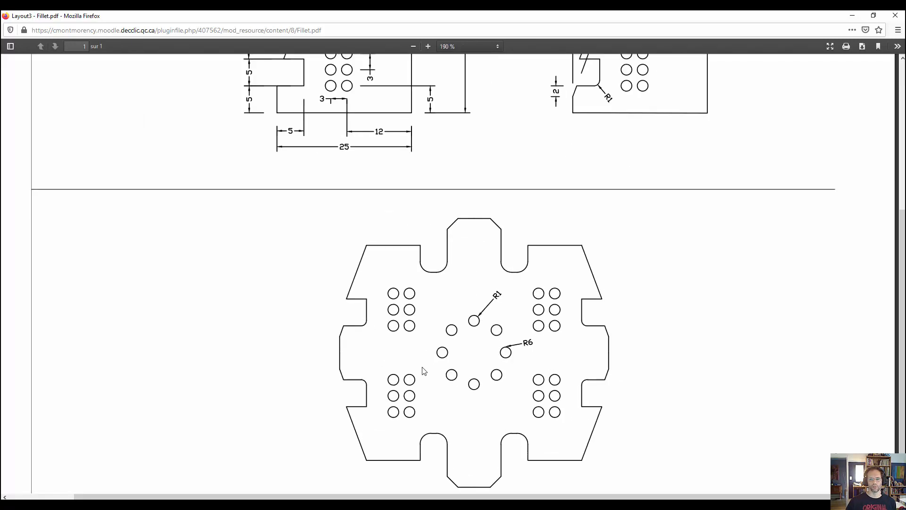
scroll(462, 424, "down", 2, "ctrl")
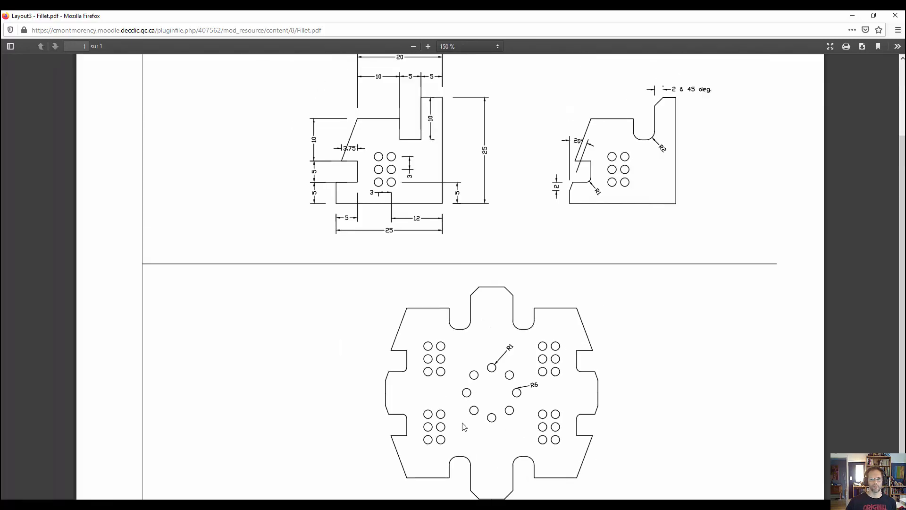
scroll(421, 152, "down", 1, "ctrl")
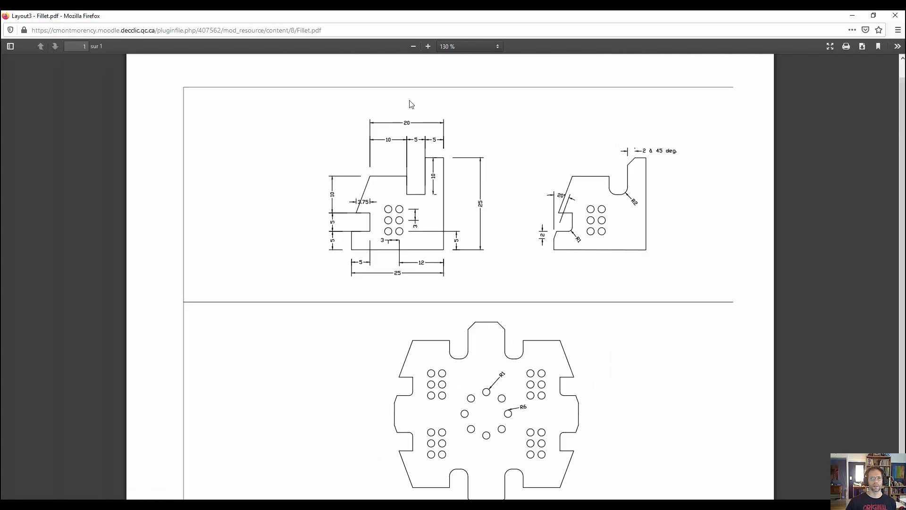
scroll(417, 180, "up", 4, "ctrl")
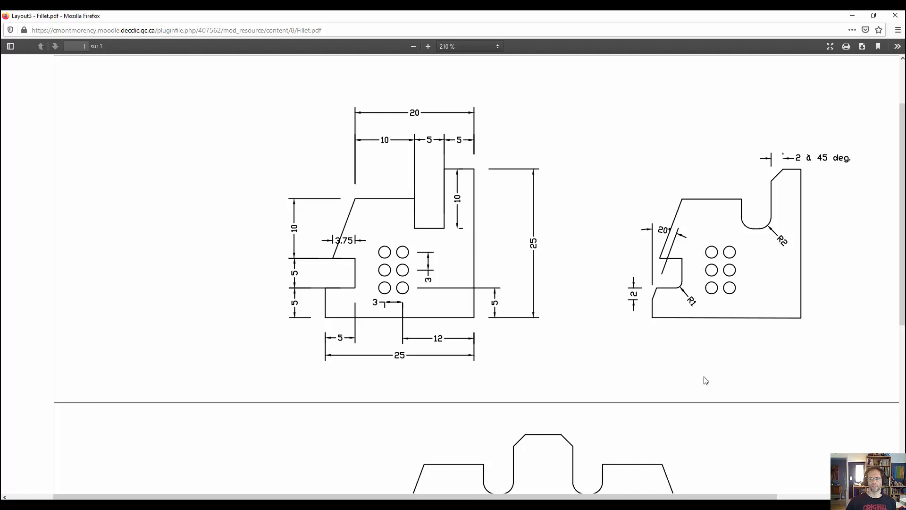
scroll(514, 353, "down", 6, "ctrl")
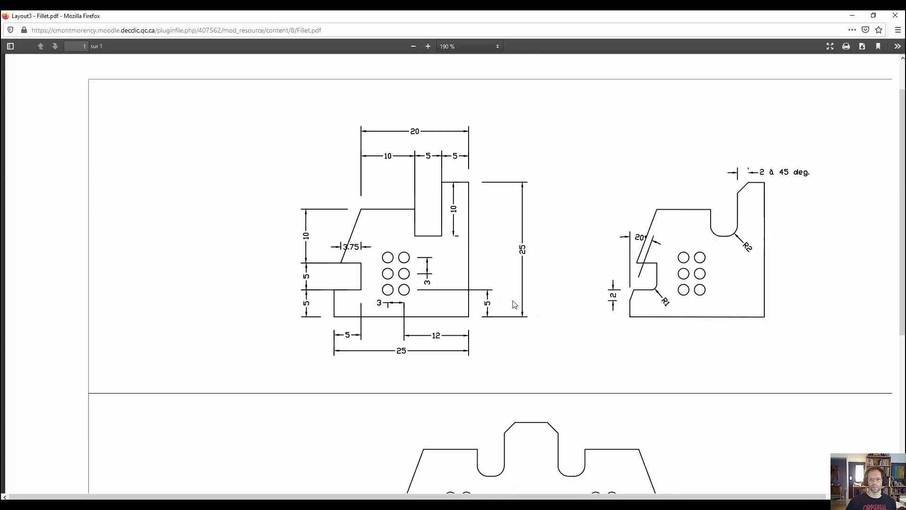